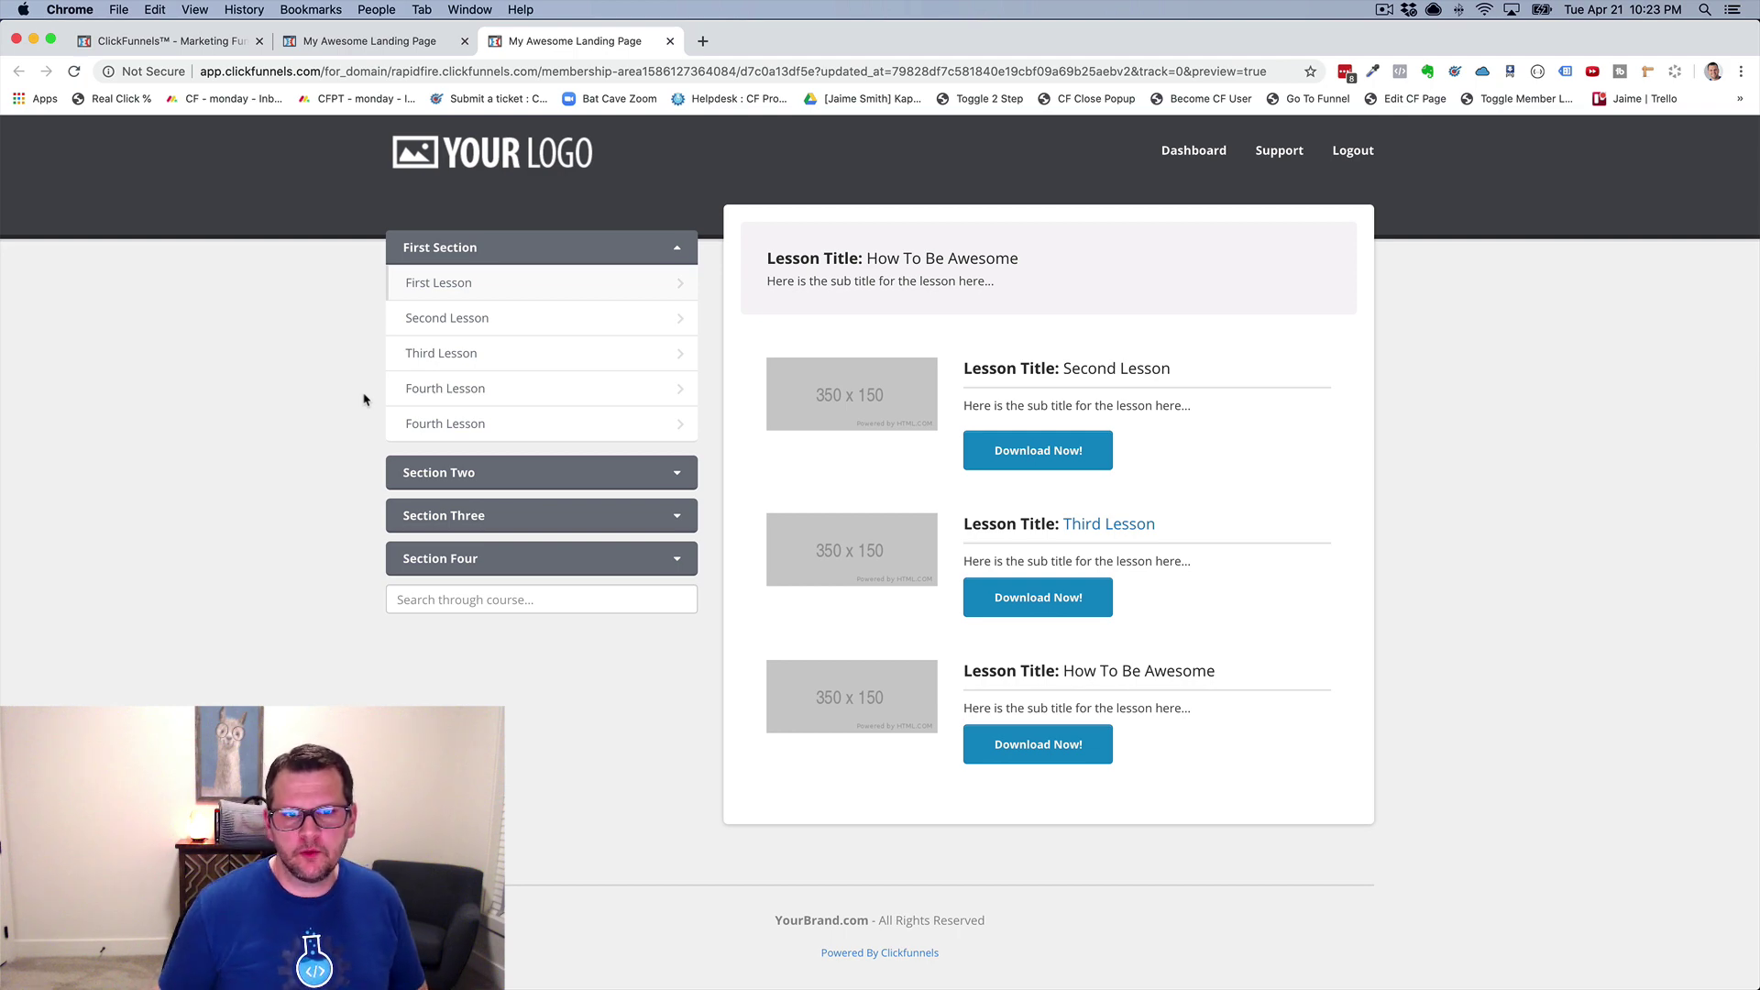
# Scroll the lesson preview up and down to inspect the Previous/Next Lesson buttons beneath the footer.
pyautogui.scroll(-1, 363, 399)
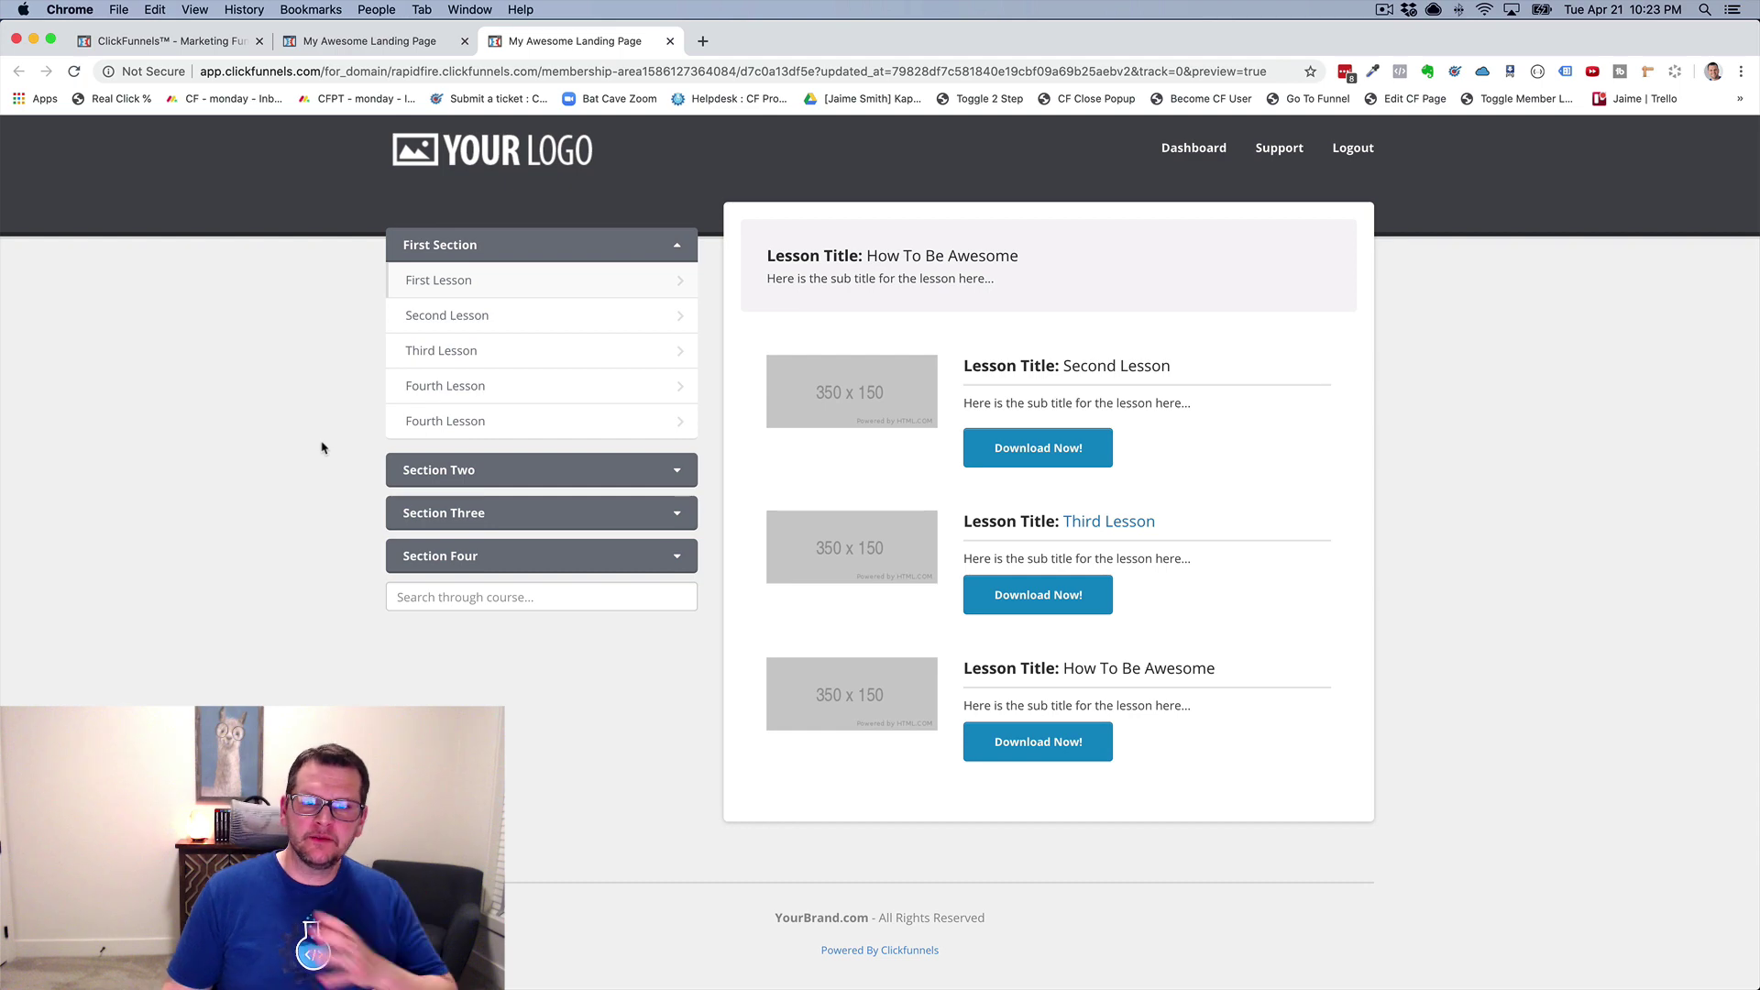
pyautogui.scroll(-3, 325, 458)
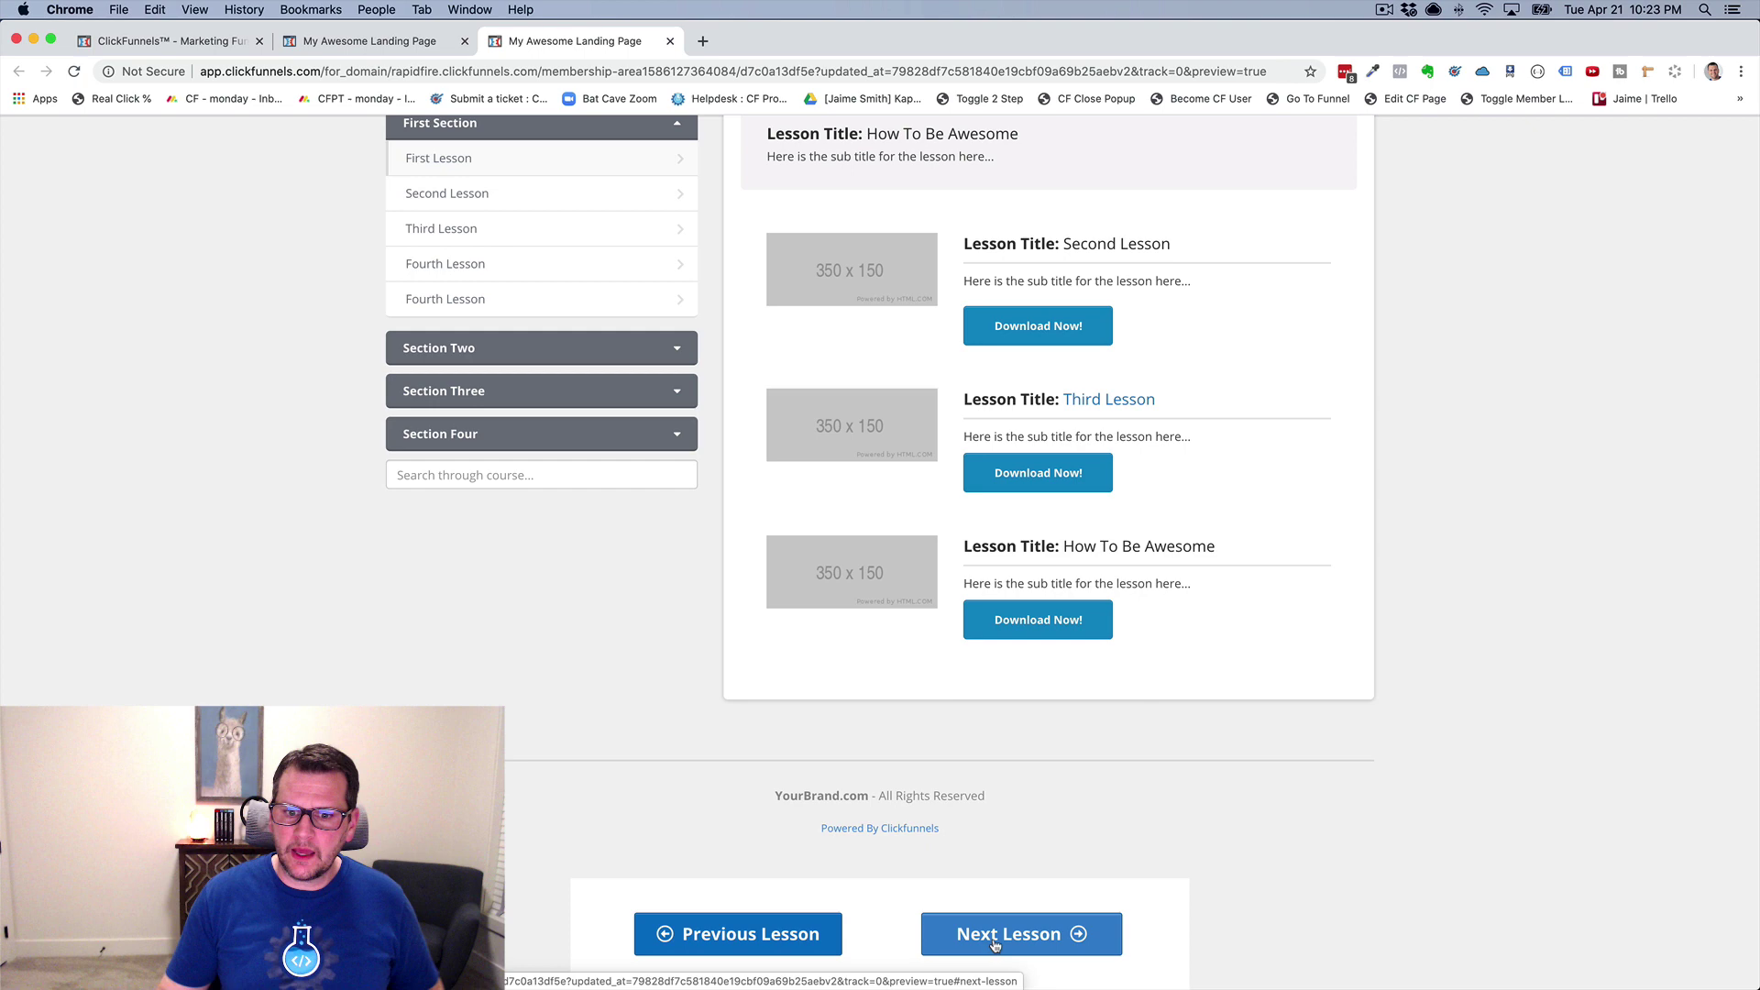
pyautogui.scroll(1, 934, 637)
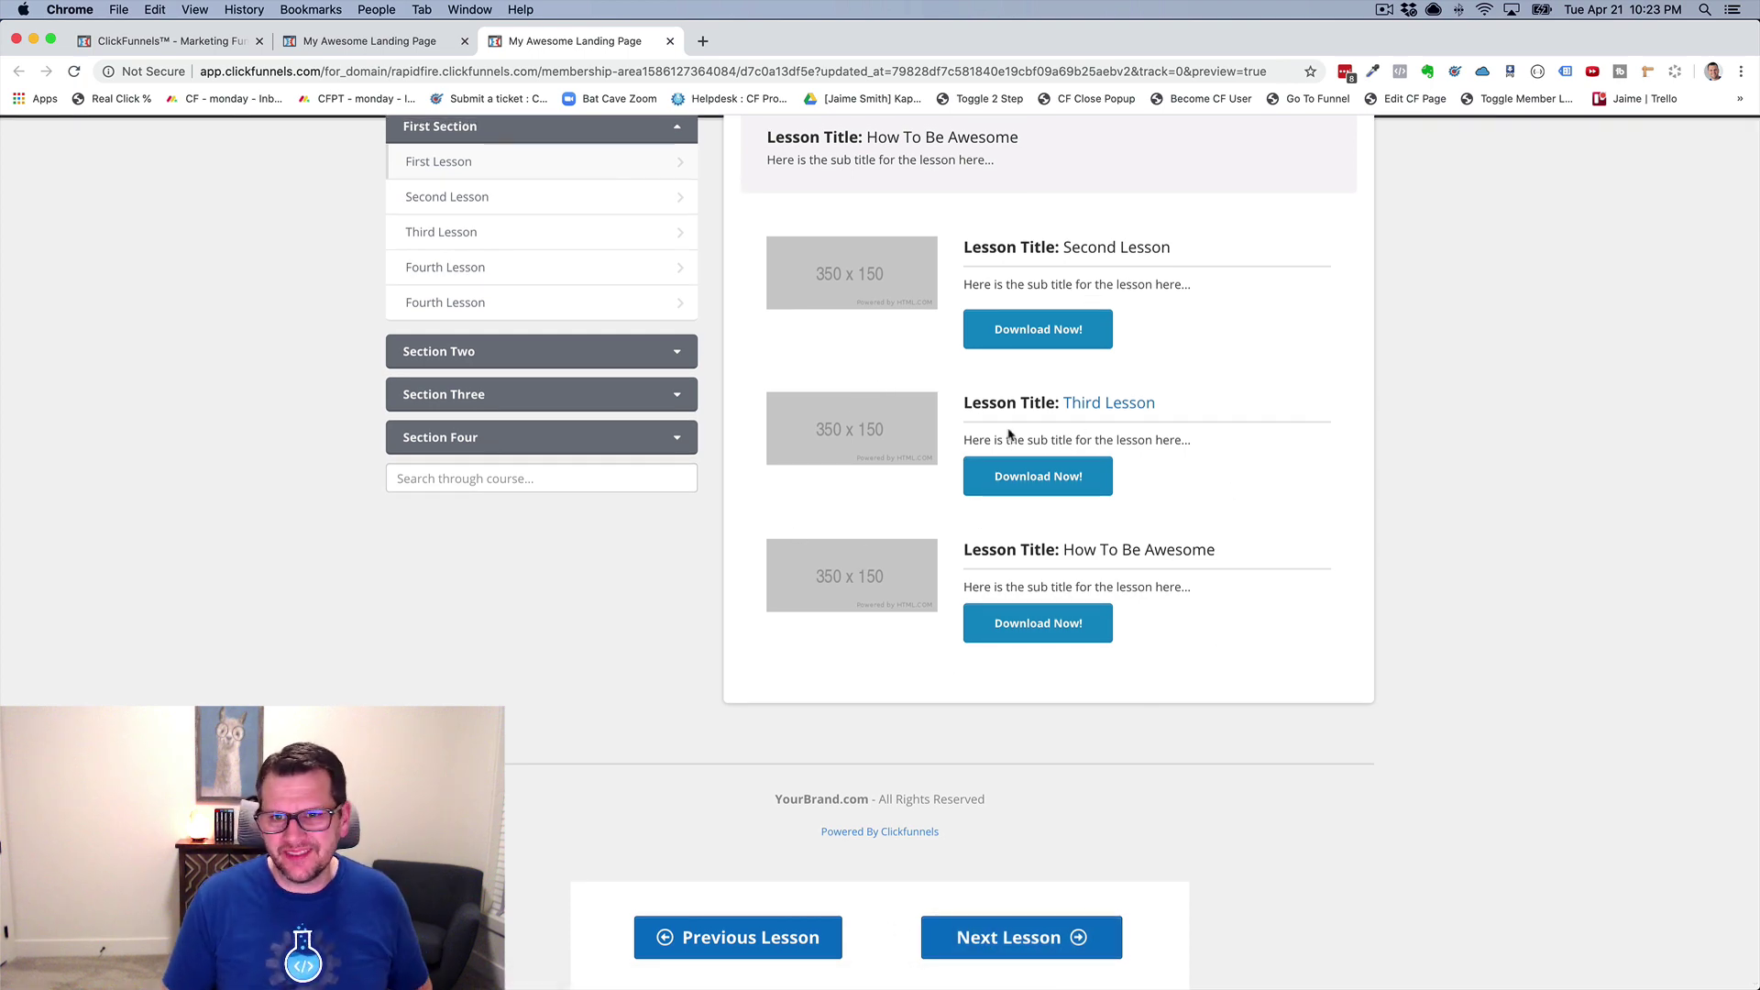
pyautogui.scroll(-1, 1009, 433)
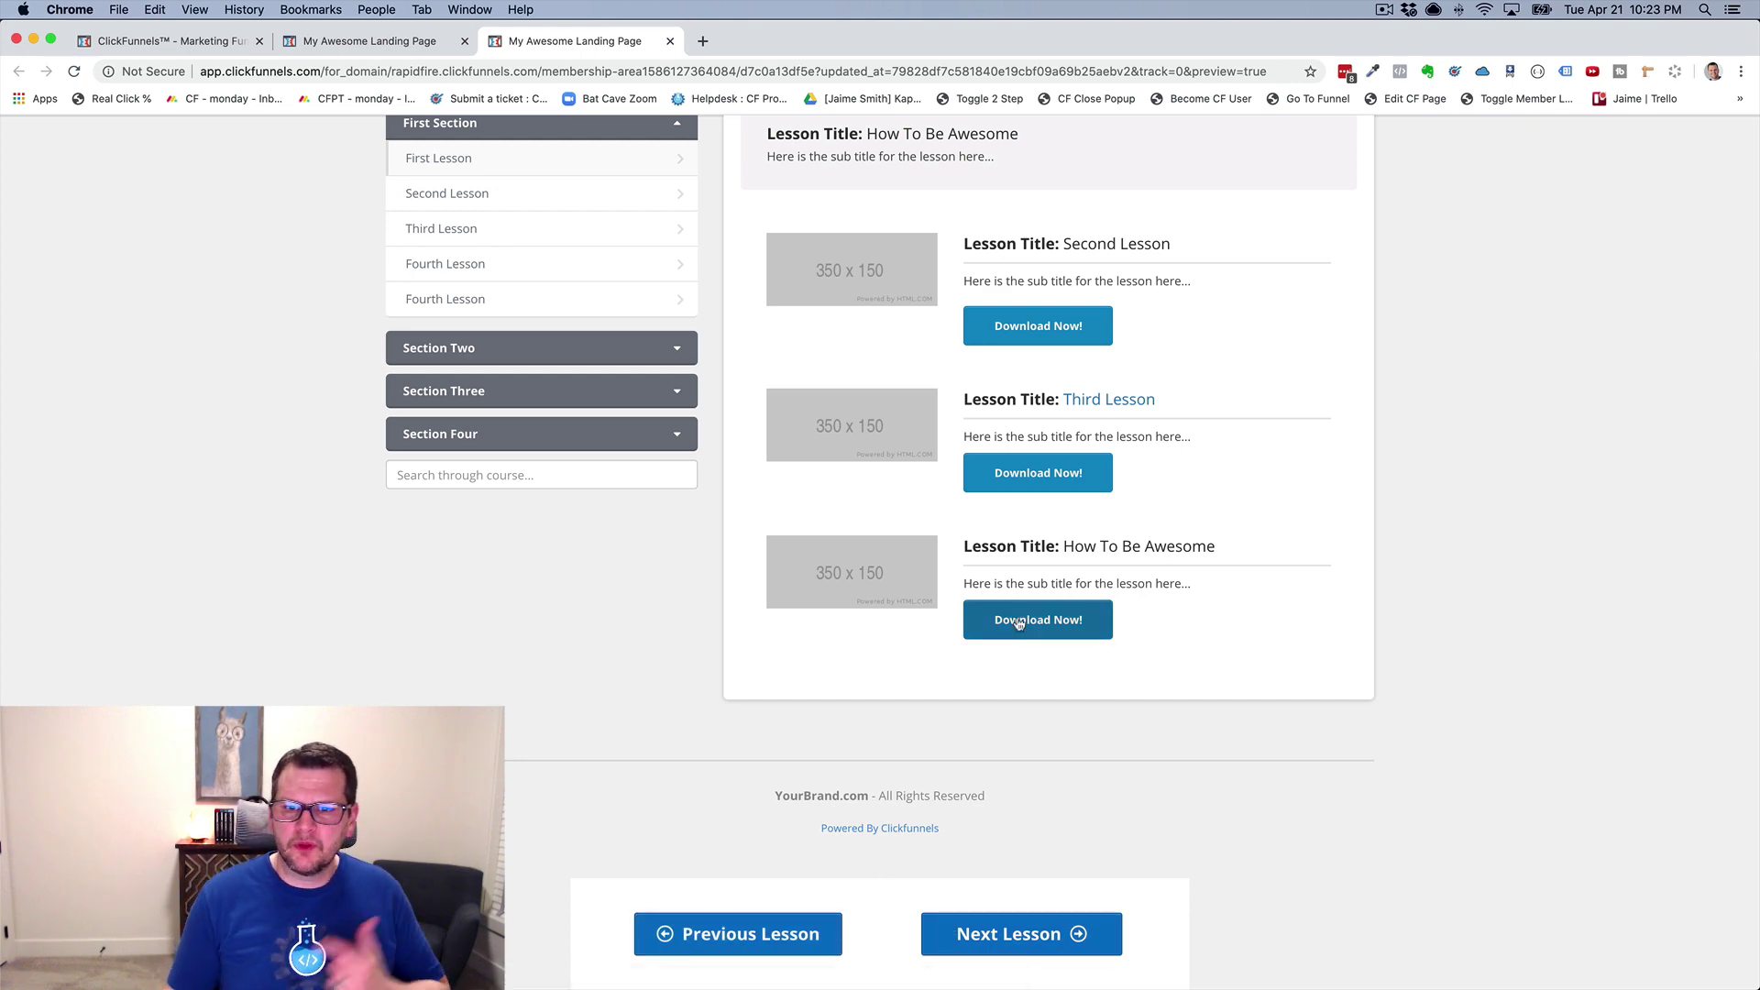
pyautogui.scroll(3, 972, 633)
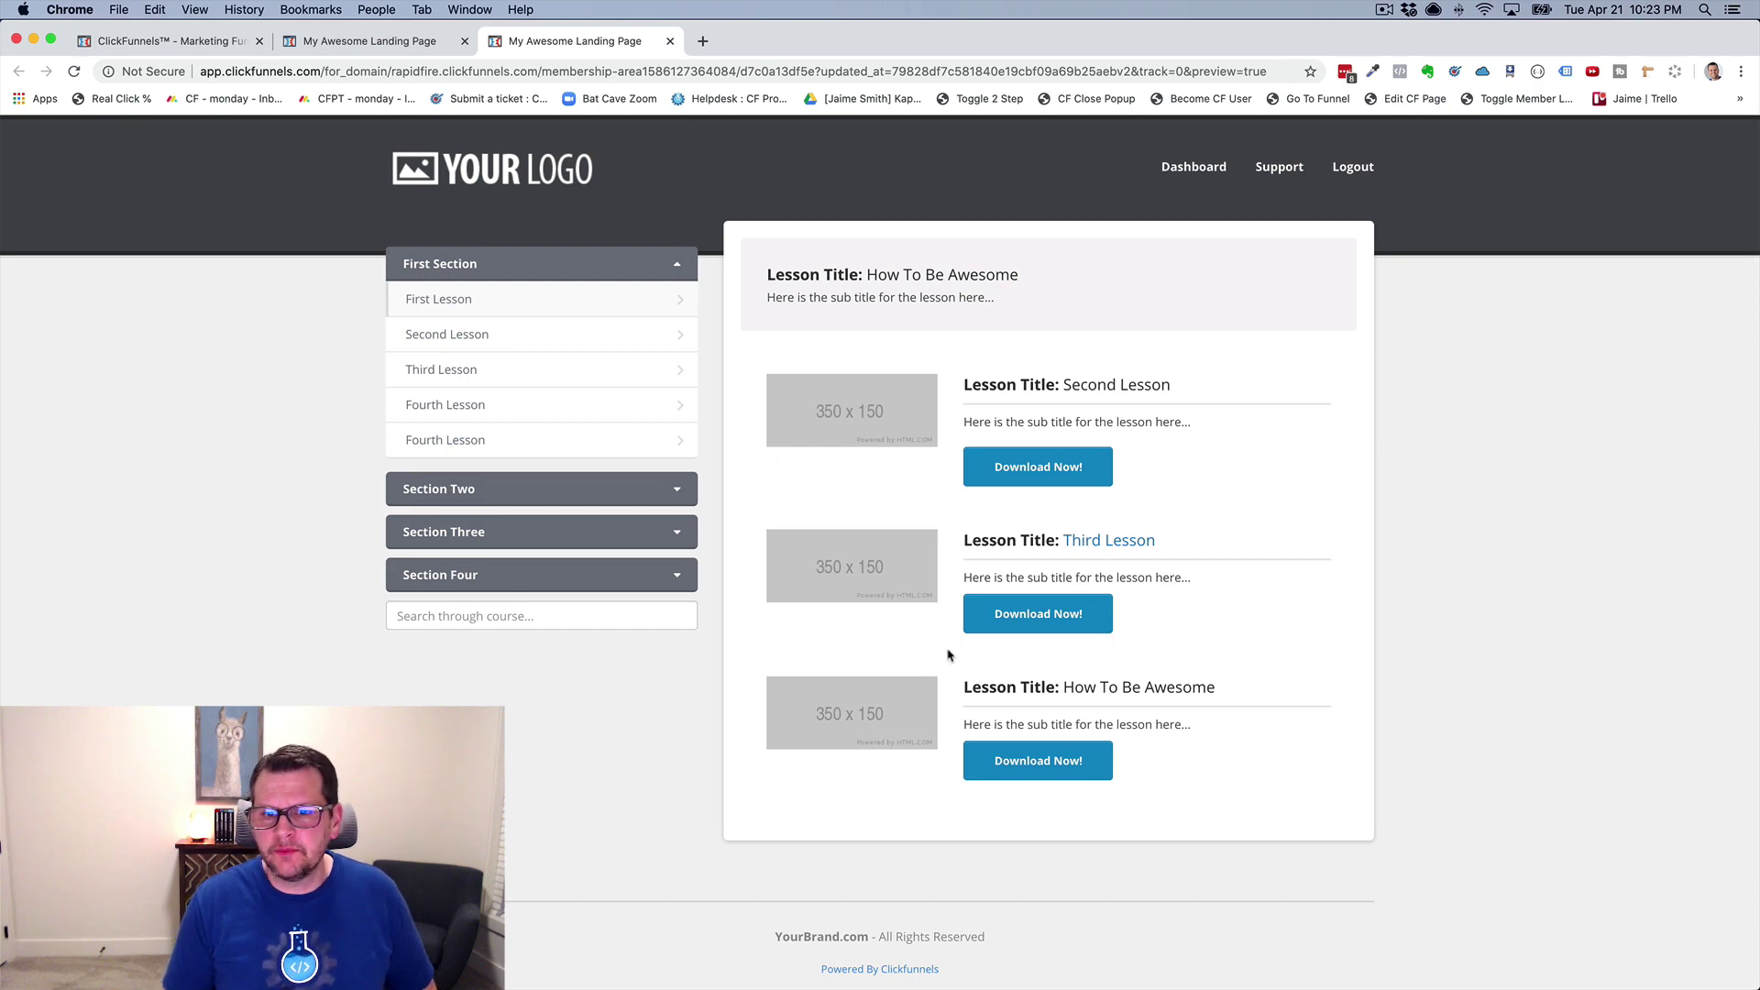
pyautogui.scroll(-3, 948, 654)
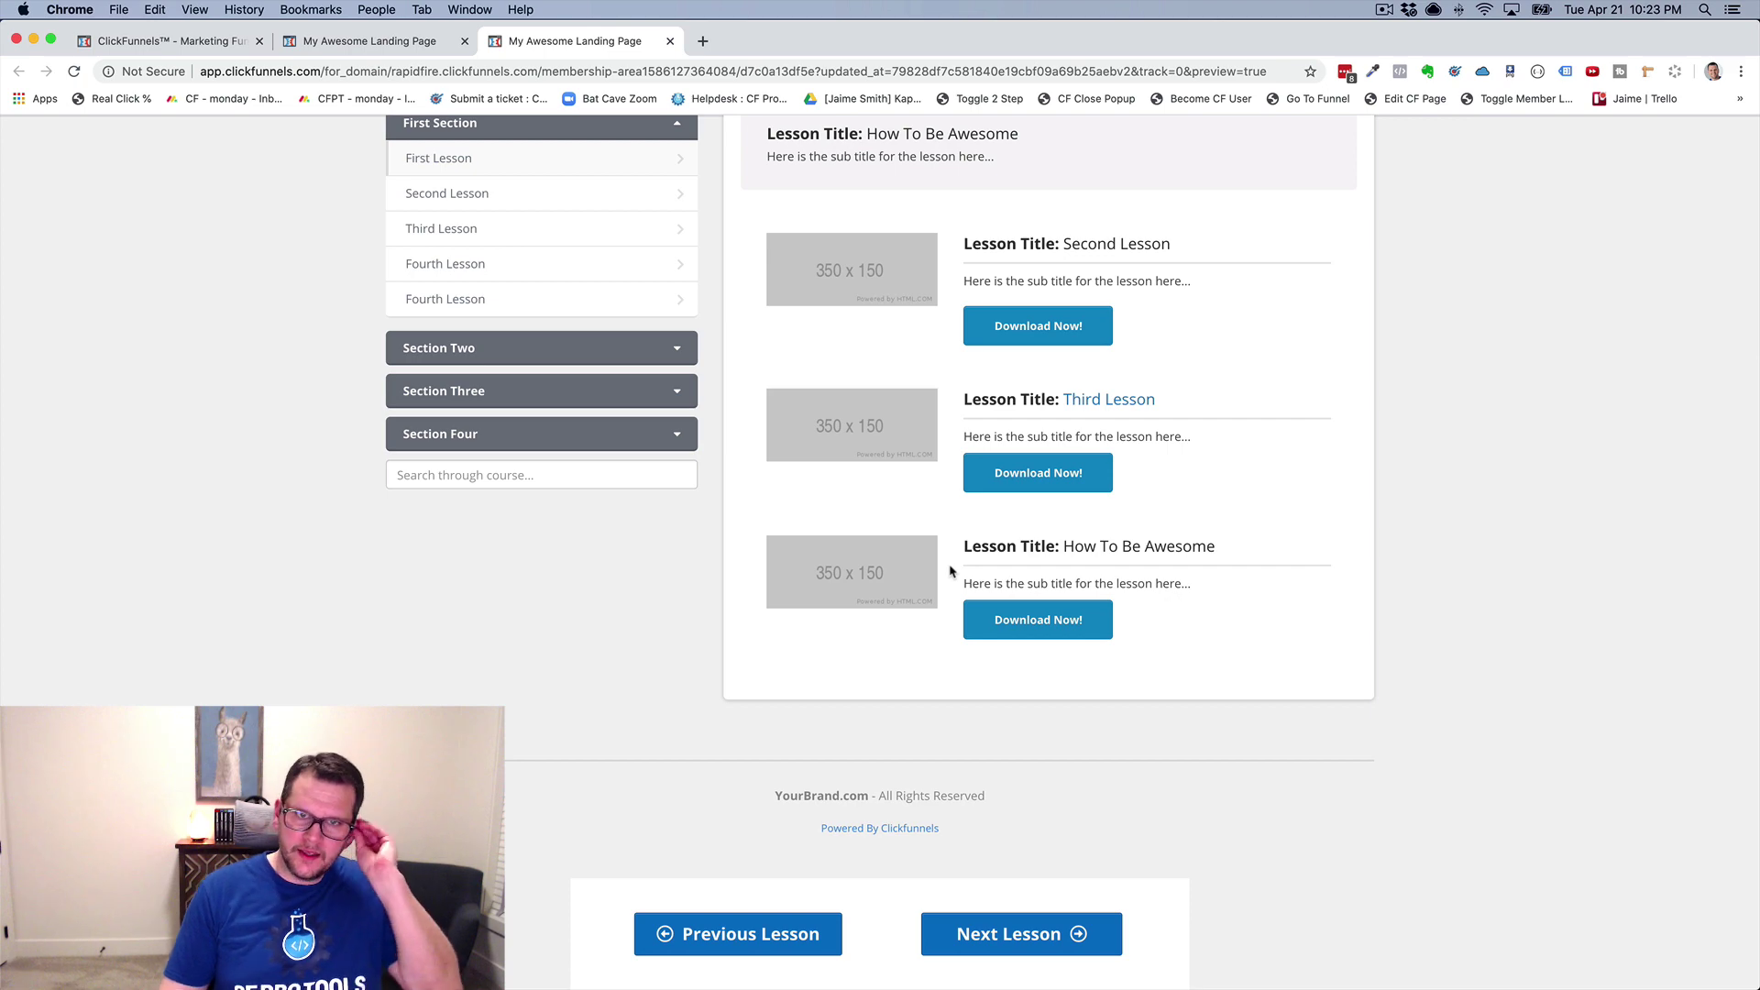
# Glance at the lesson template editor, then return to the live lesson preview.
pyautogui.click(357, 44)
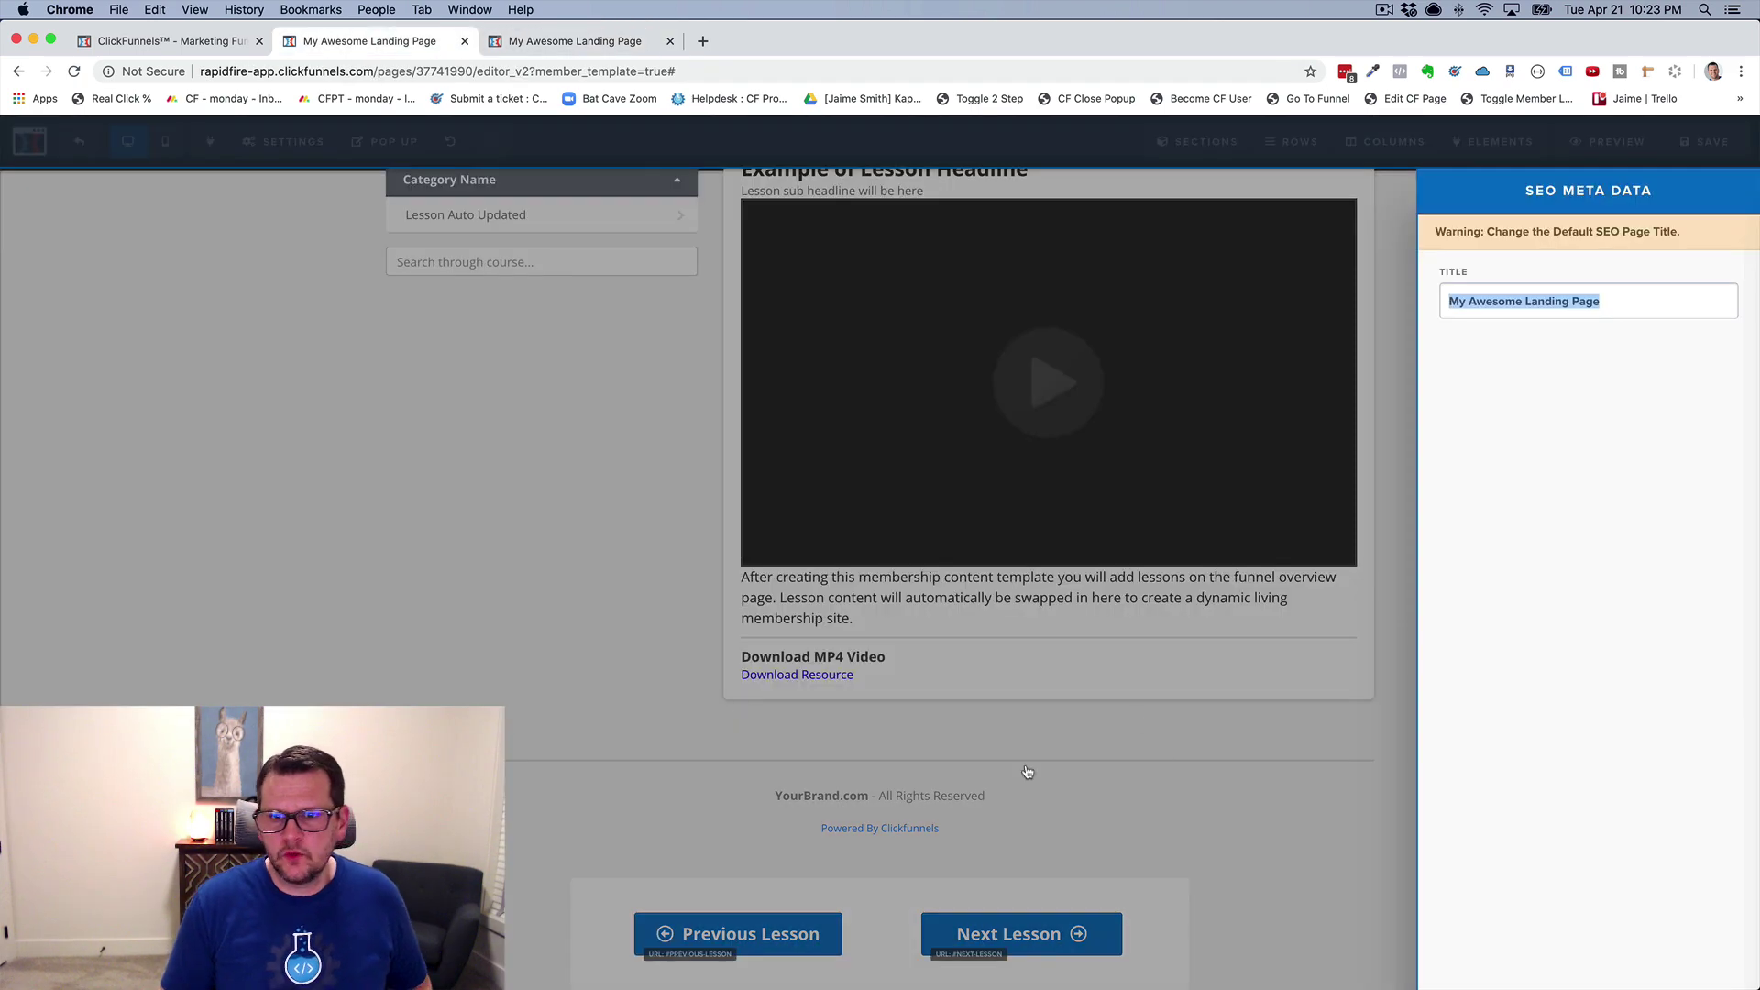
pyautogui.click(1001, 616)
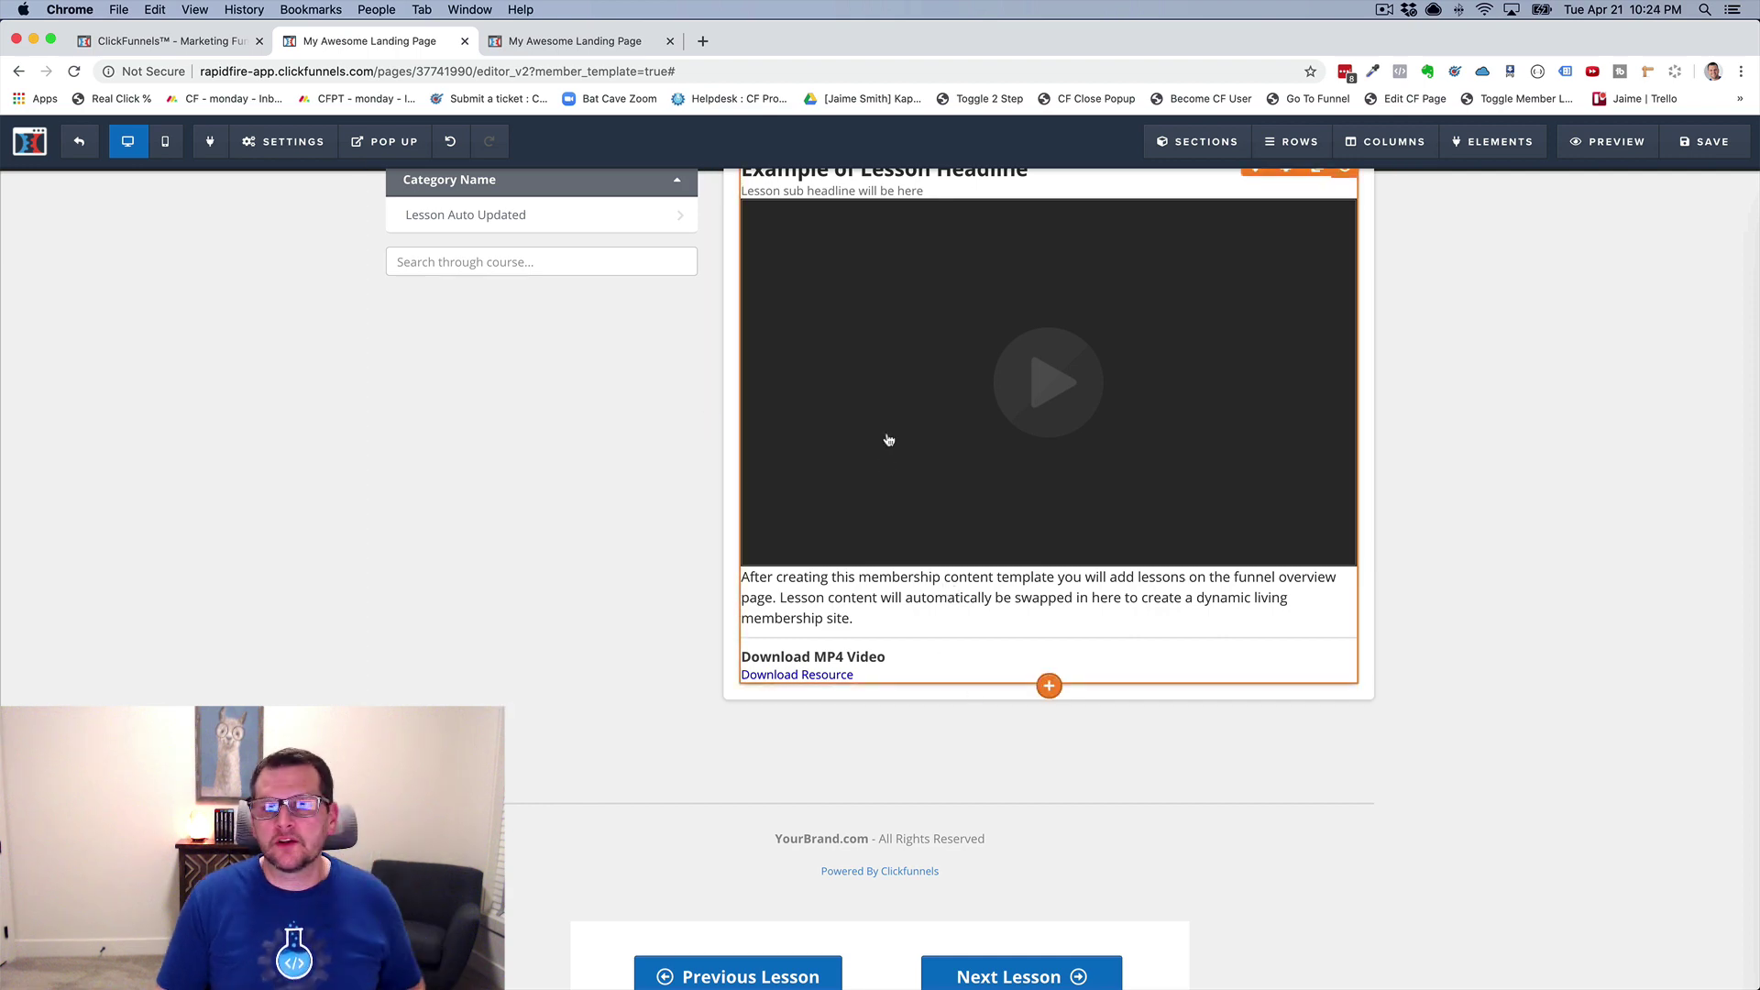
pyautogui.hotkey('ctrl', 'Tab')
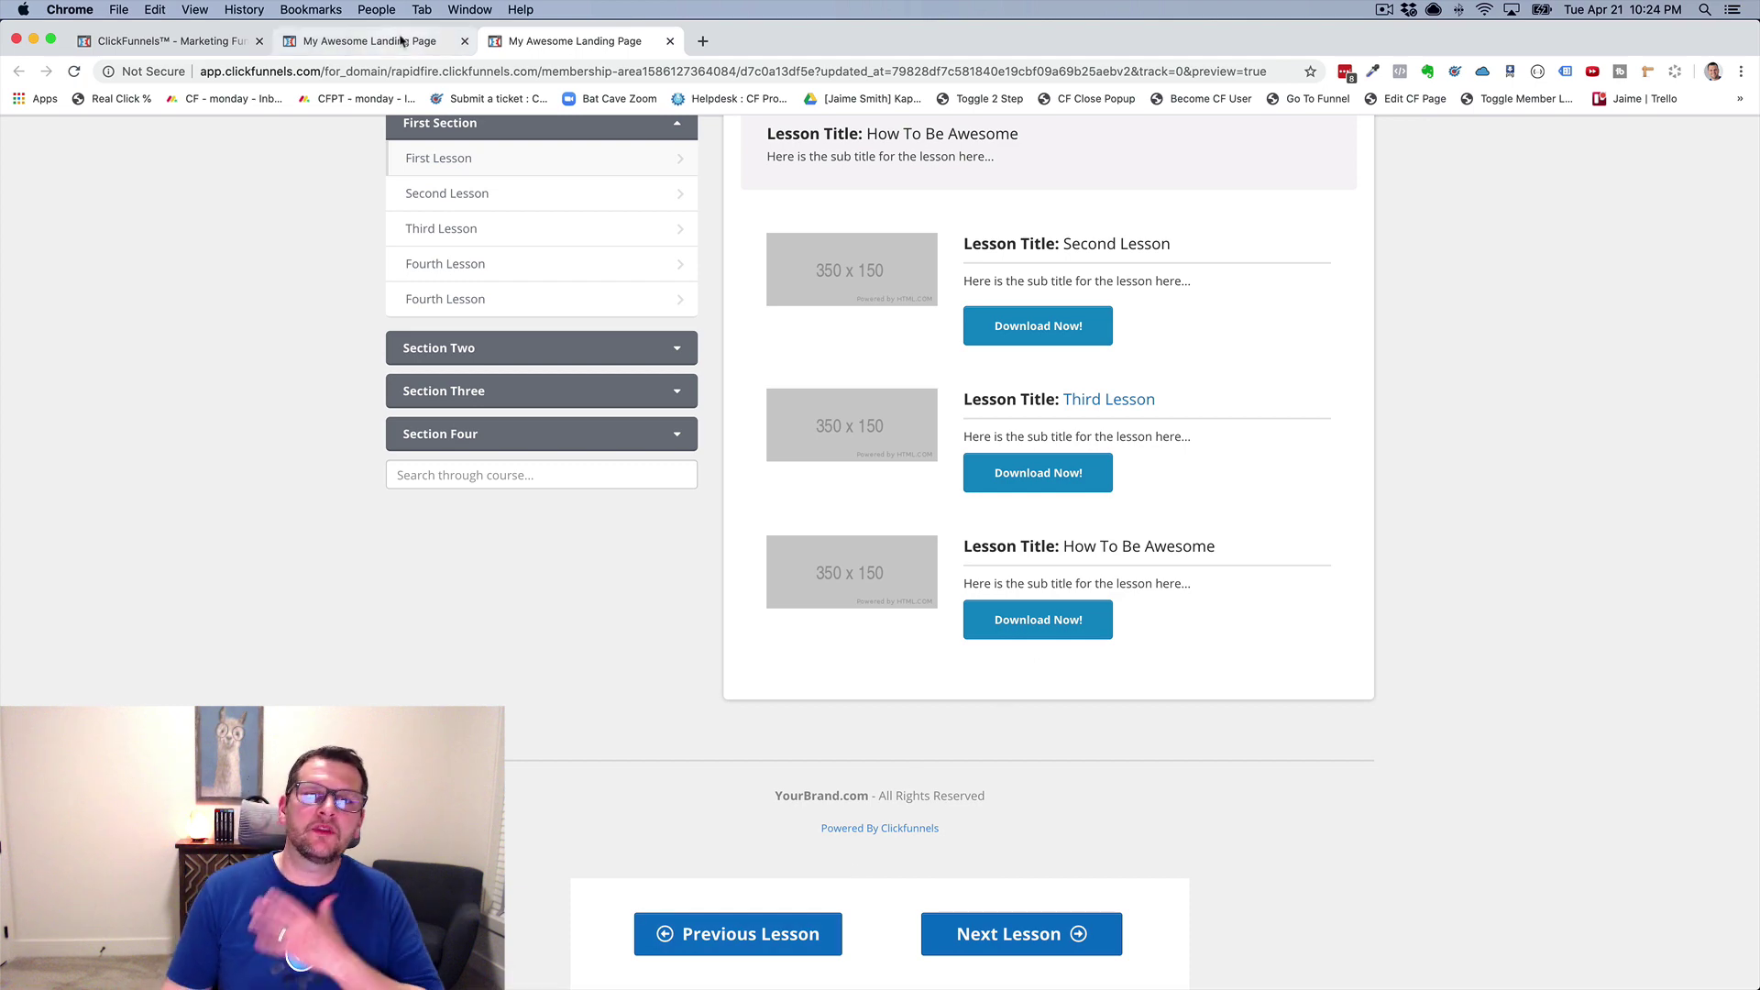
# Toggle the Magic Mover 1 add-on in CF Pro Tools to Active.
pyautogui.scroll(2, 303, 527)
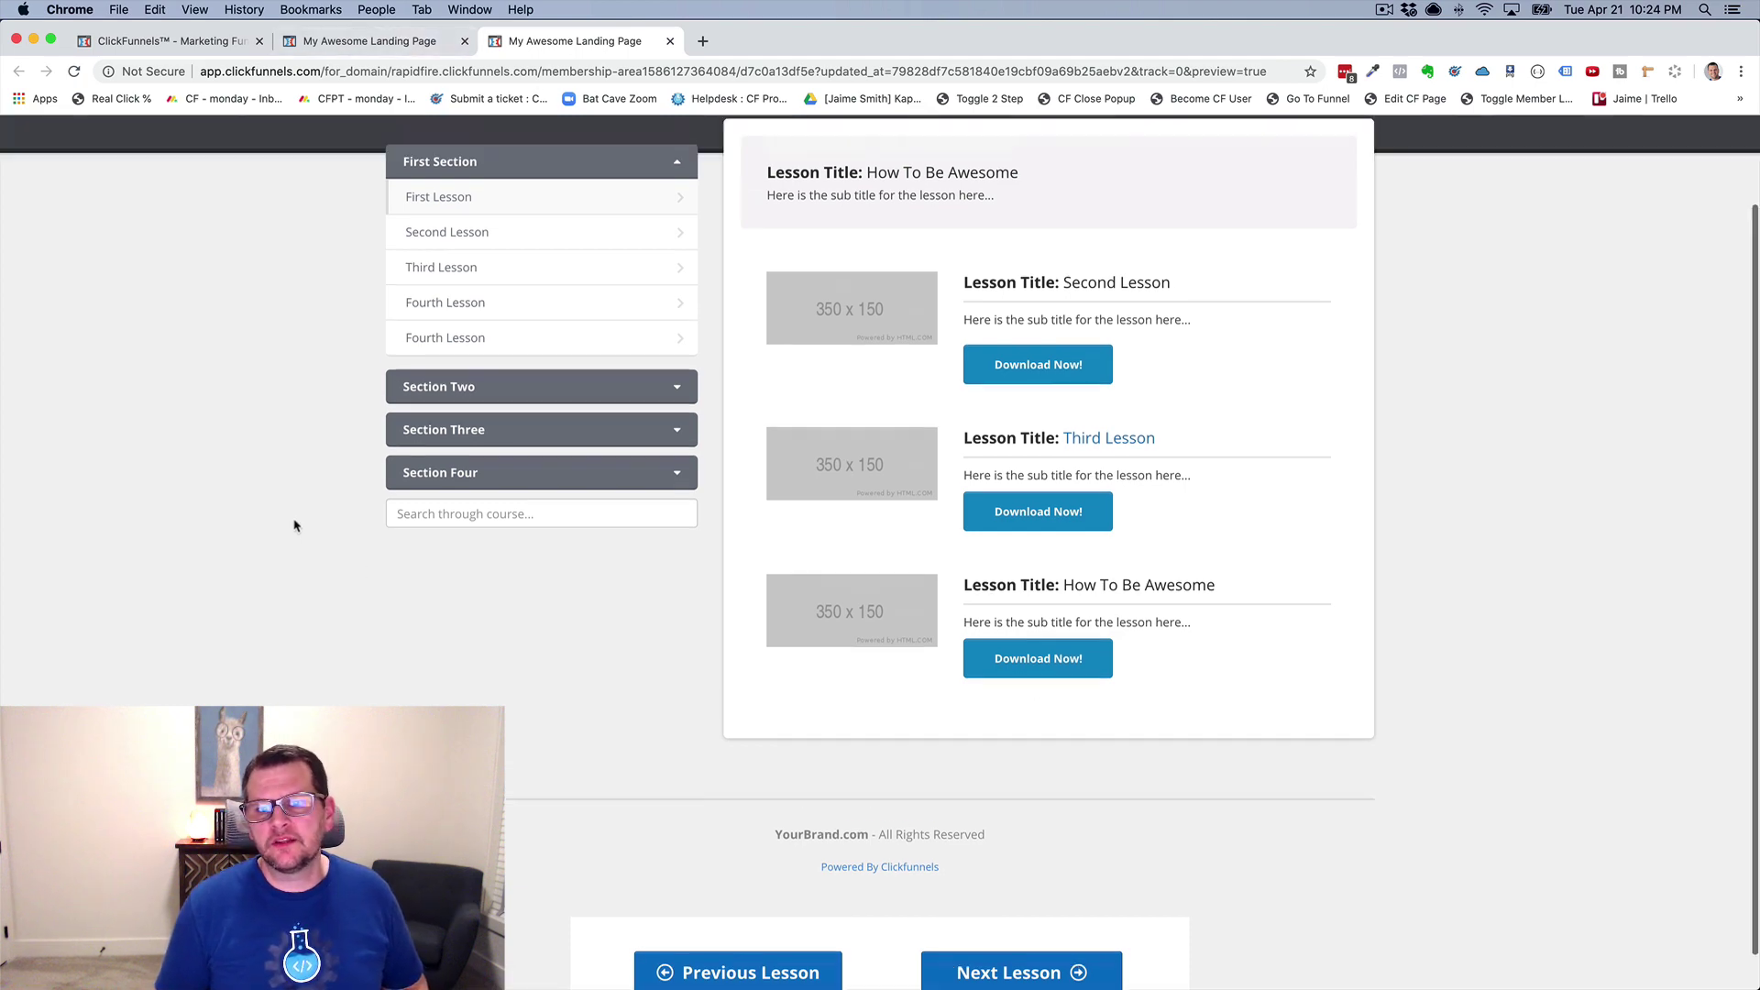
pyautogui.scroll(2, 212, 536)
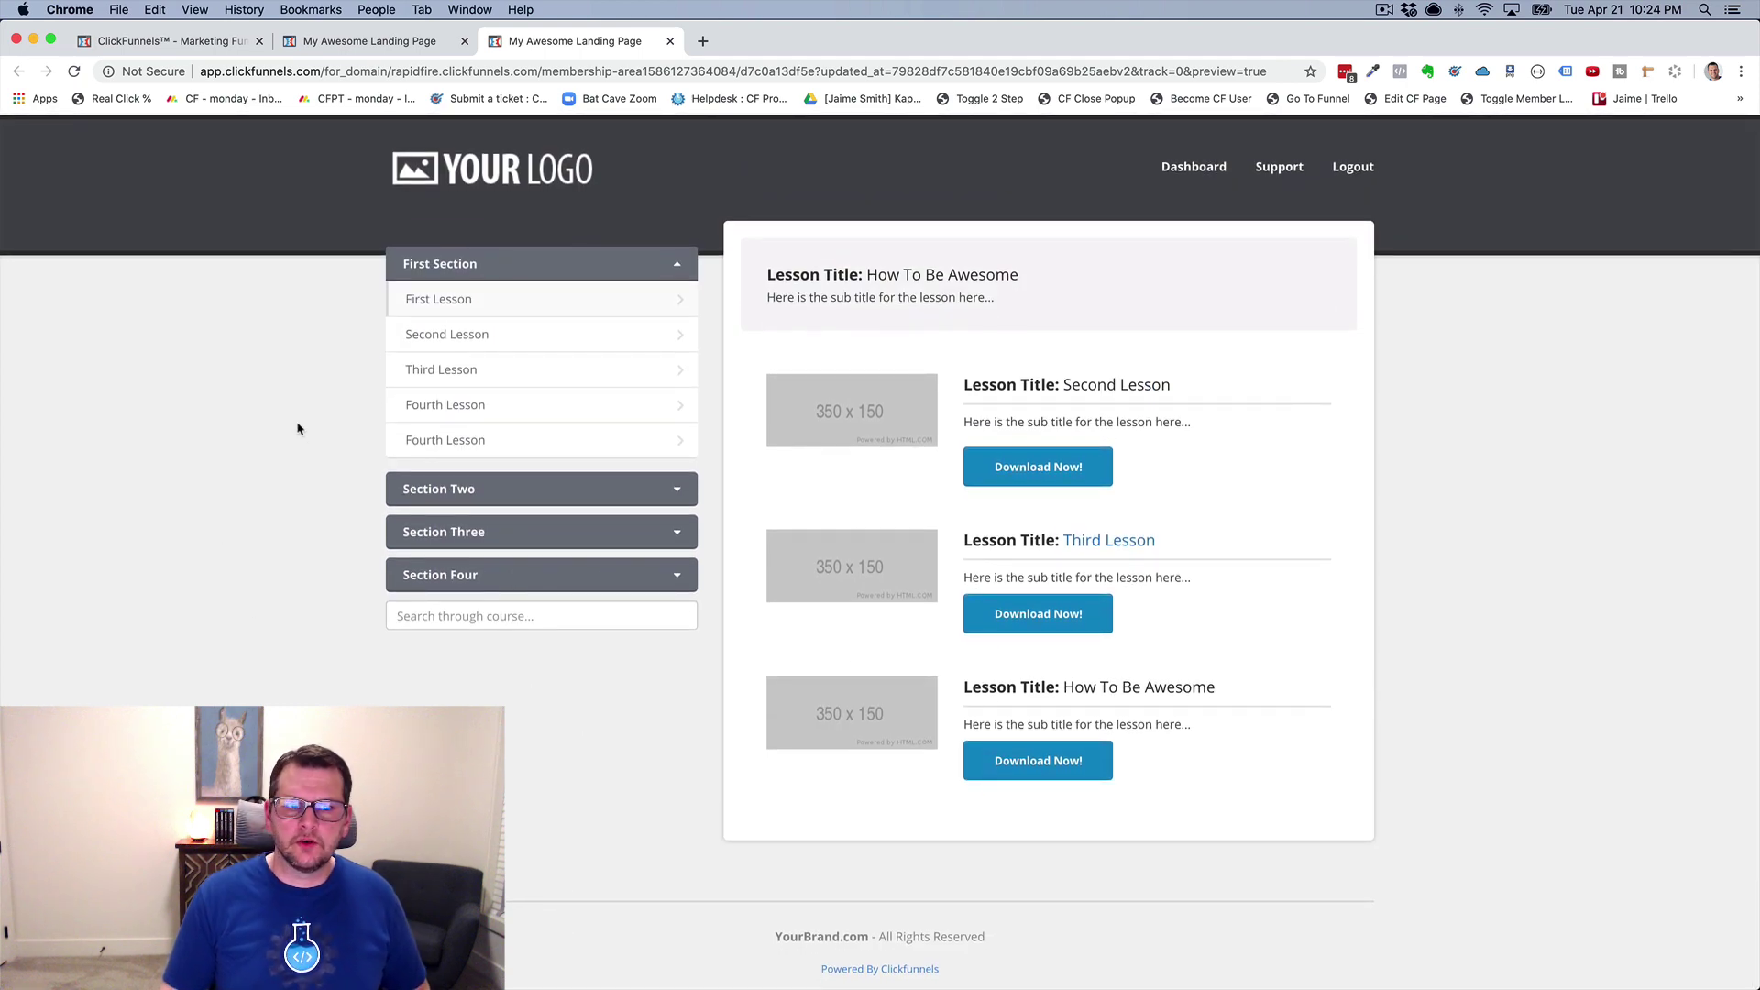
pyautogui.press('super+grave')
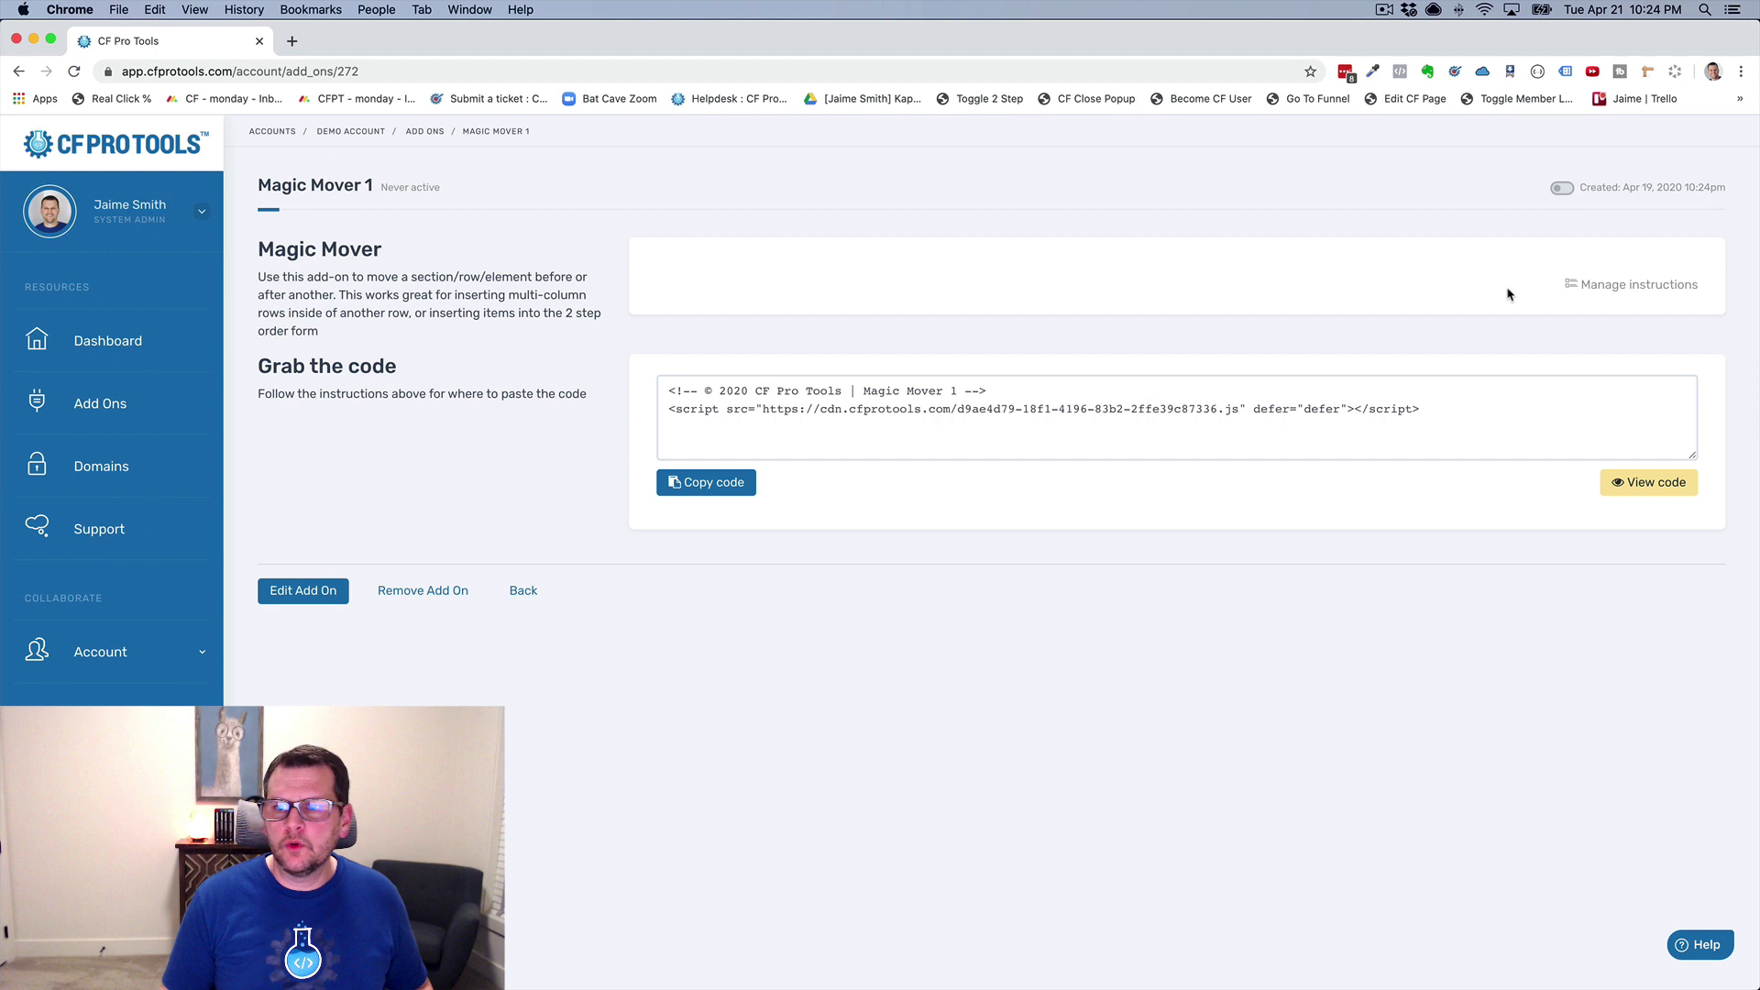
pyautogui.click(1561, 189)
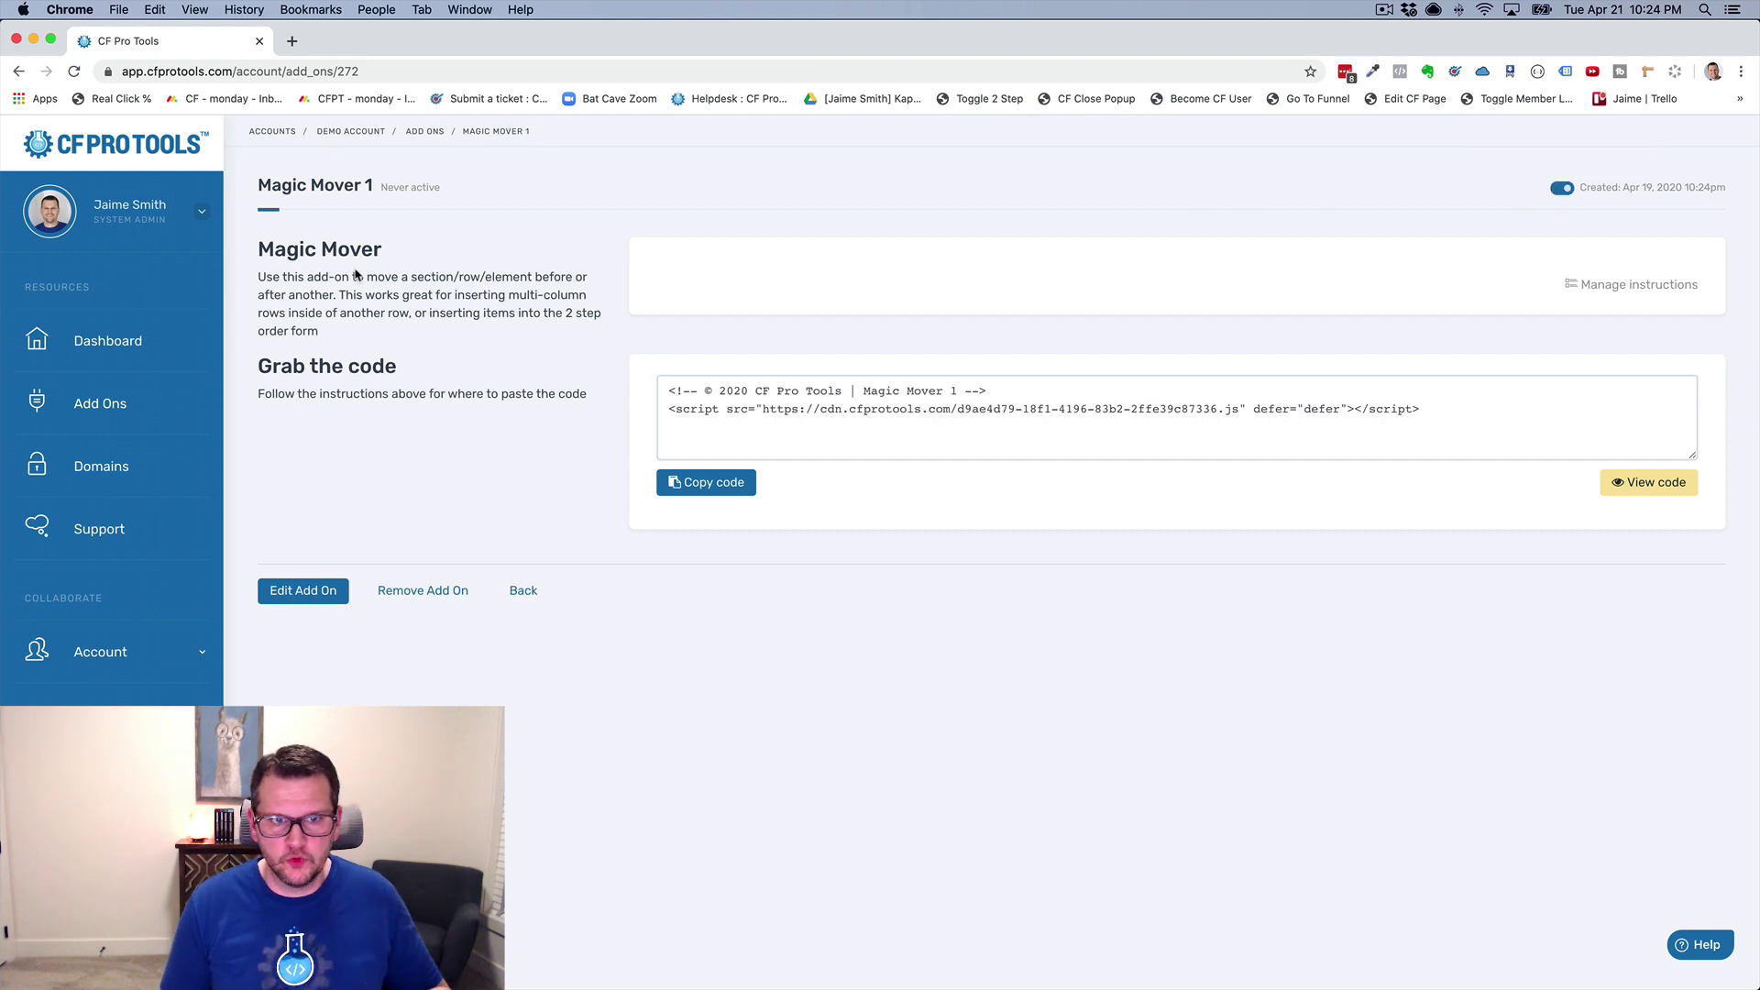
# Reload the lesson preview so the buttons appear beneath the three download items.
pyautogui.press('super+grave')
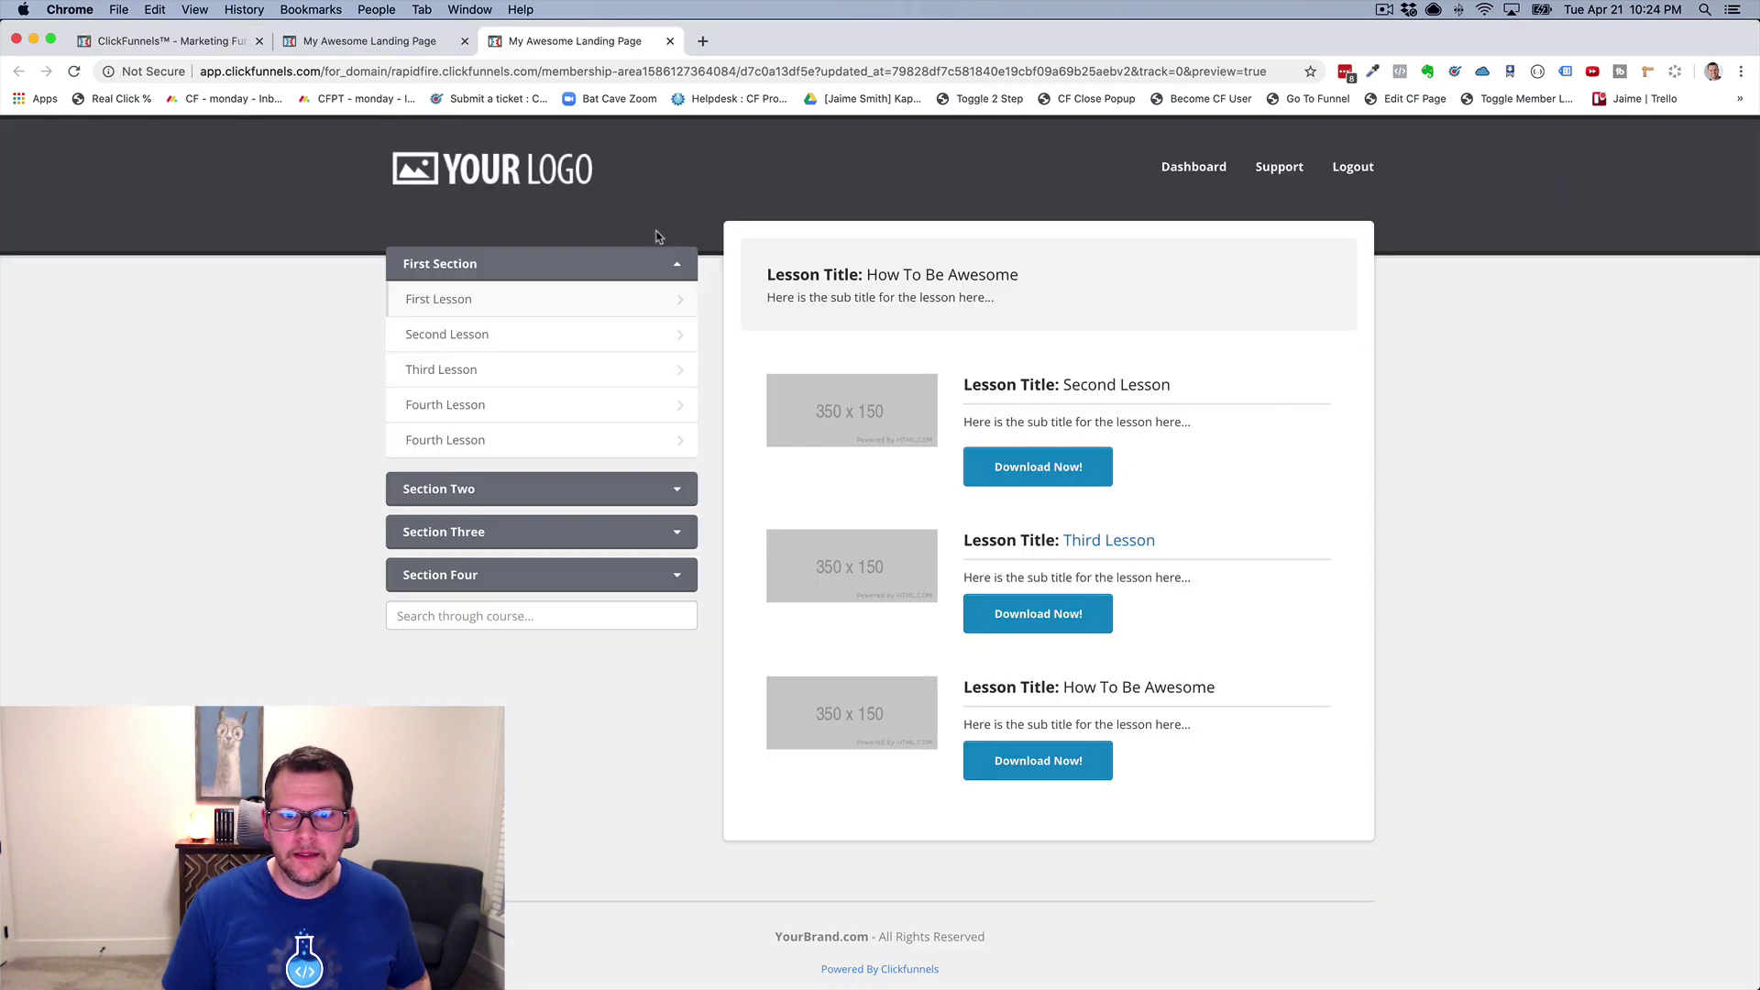
pyautogui.press('super+r')
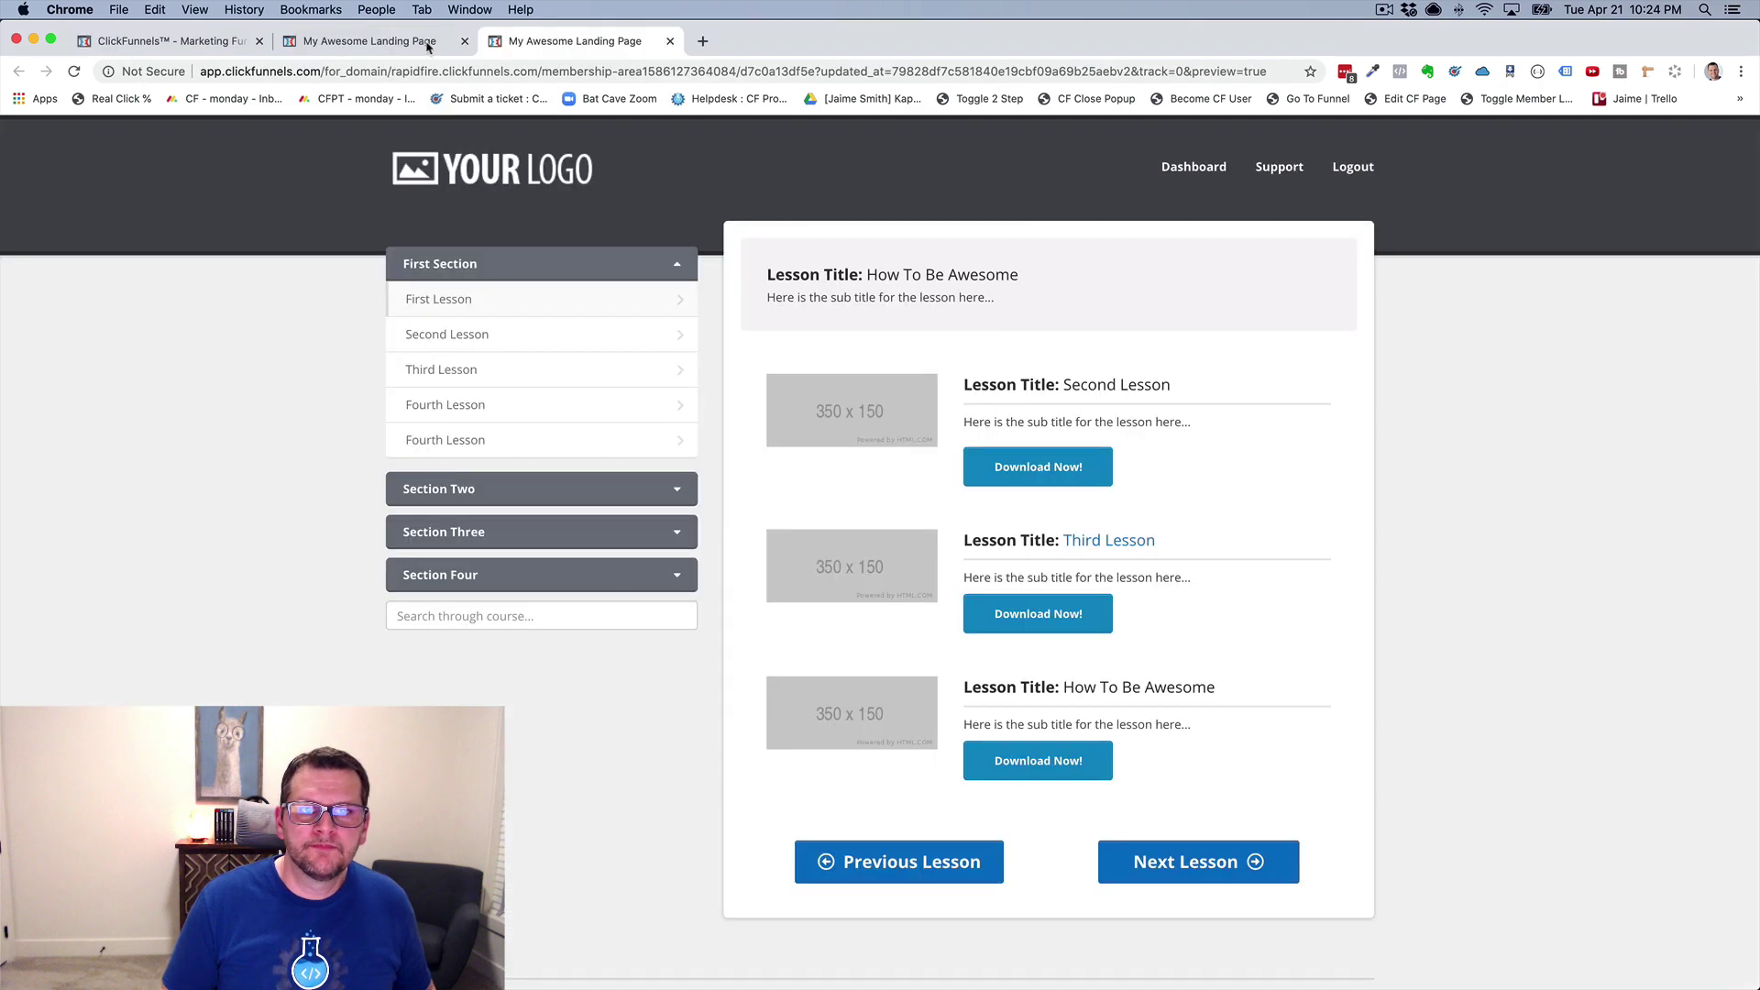
# Change the button row's CSS title to cf-move-before(#tmp_membercontent-63964) and save the template.
pyautogui.click(431, 44)
pyautogui.scroll(-1, 945, 872)
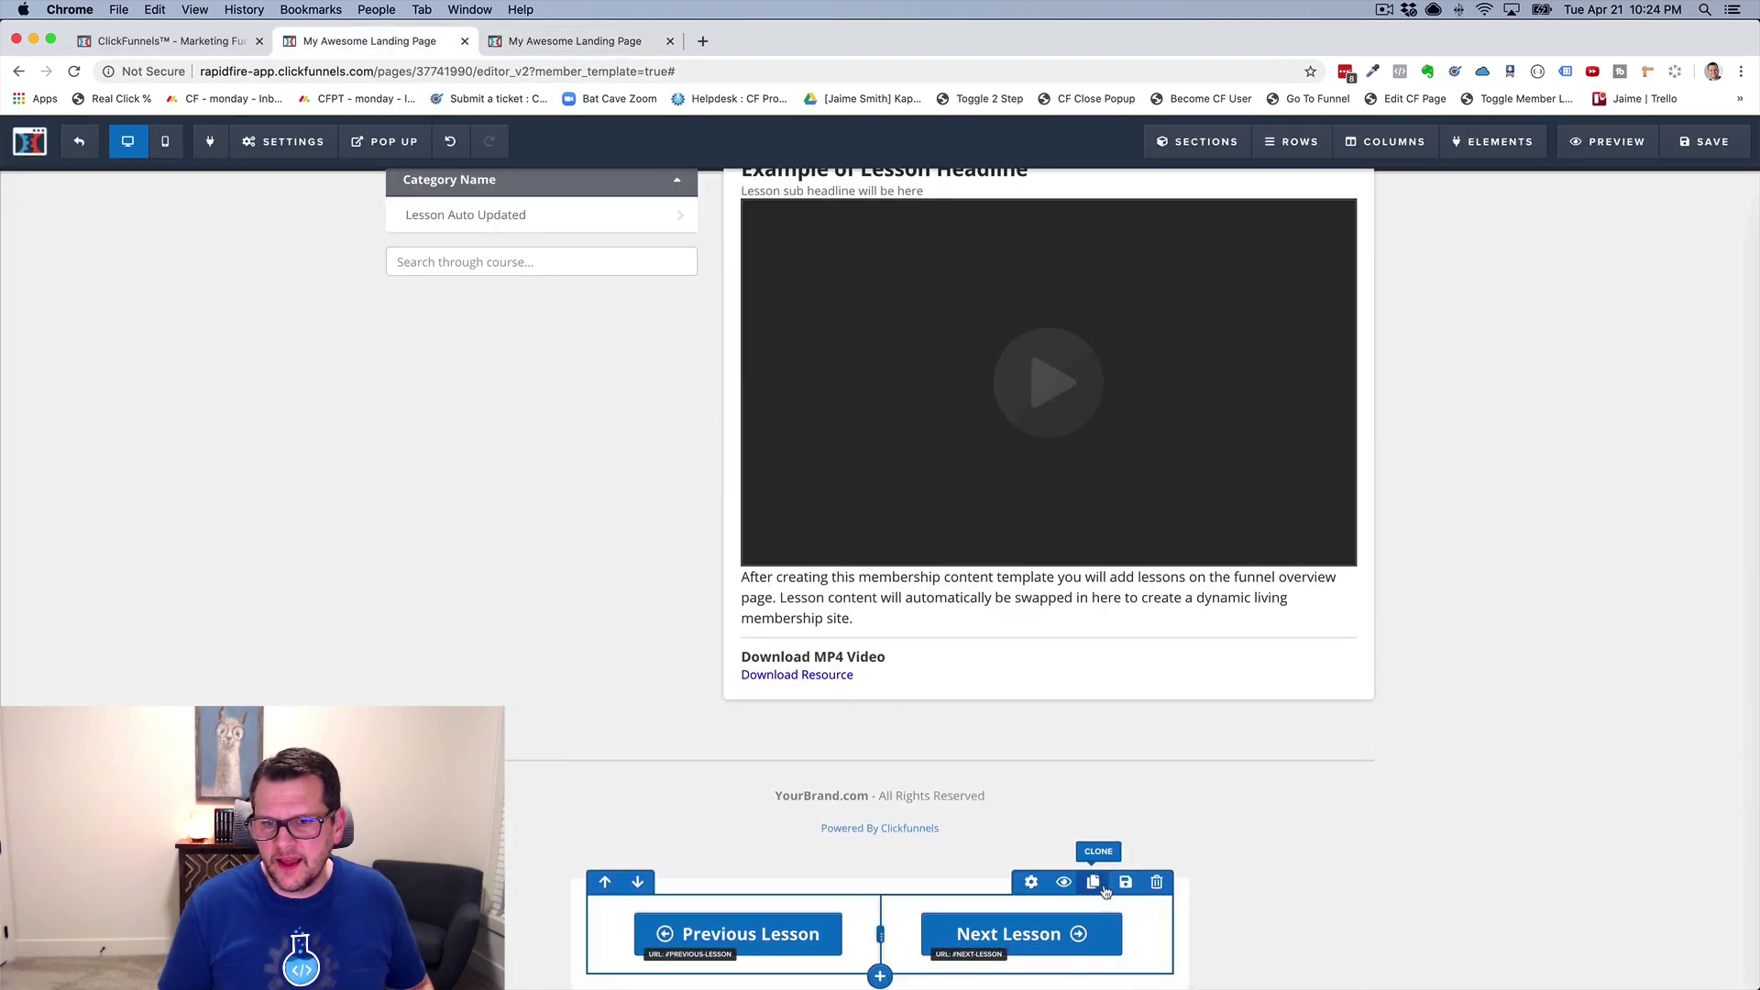
pyautogui.click(1030, 883)
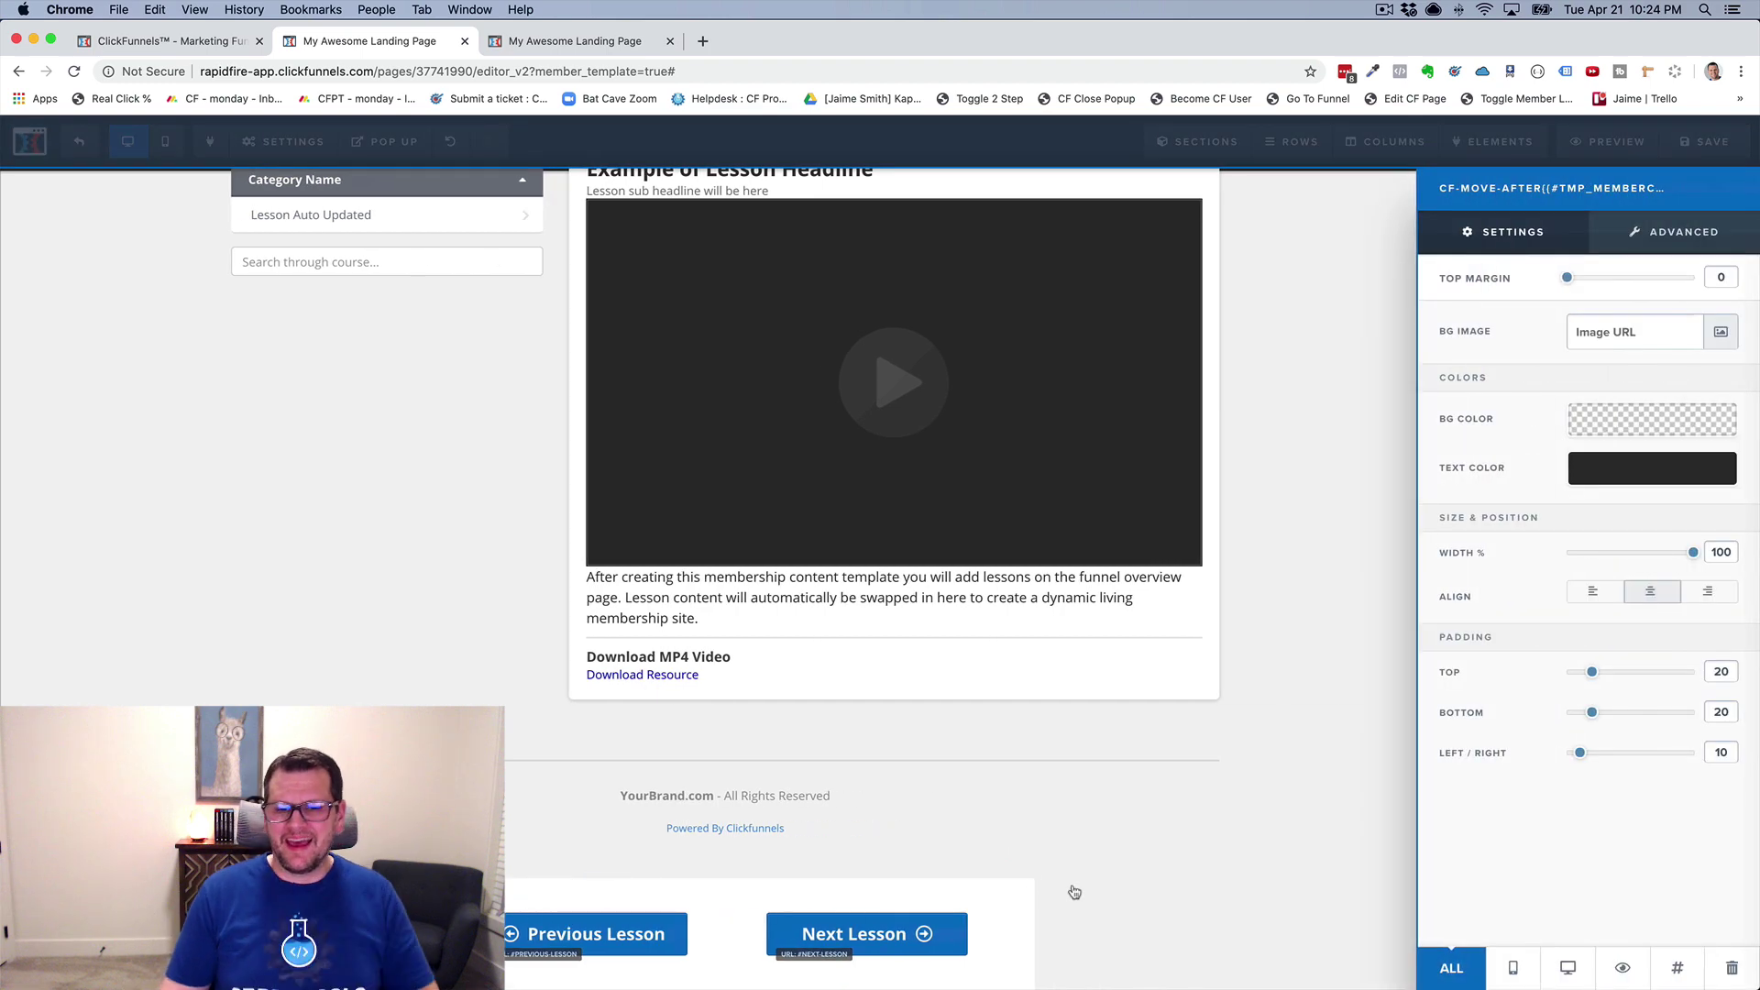
pyautogui.click(1677, 970)
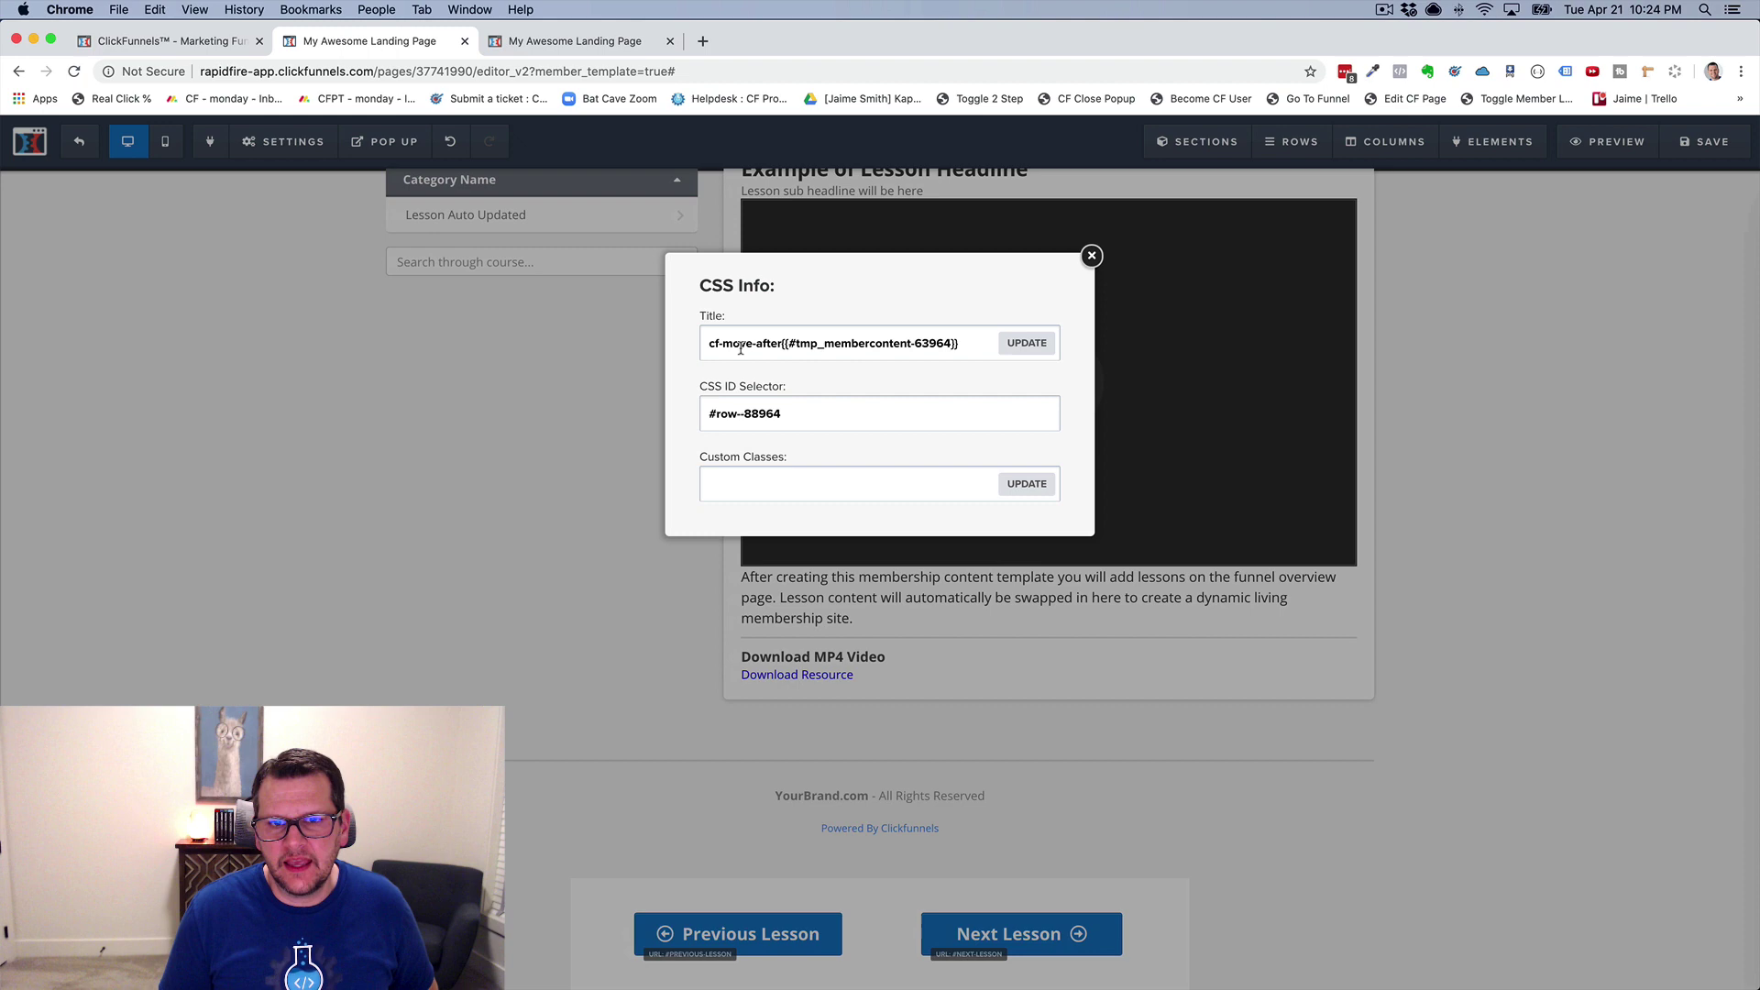
pyautogui.doubleClick(768, 344)
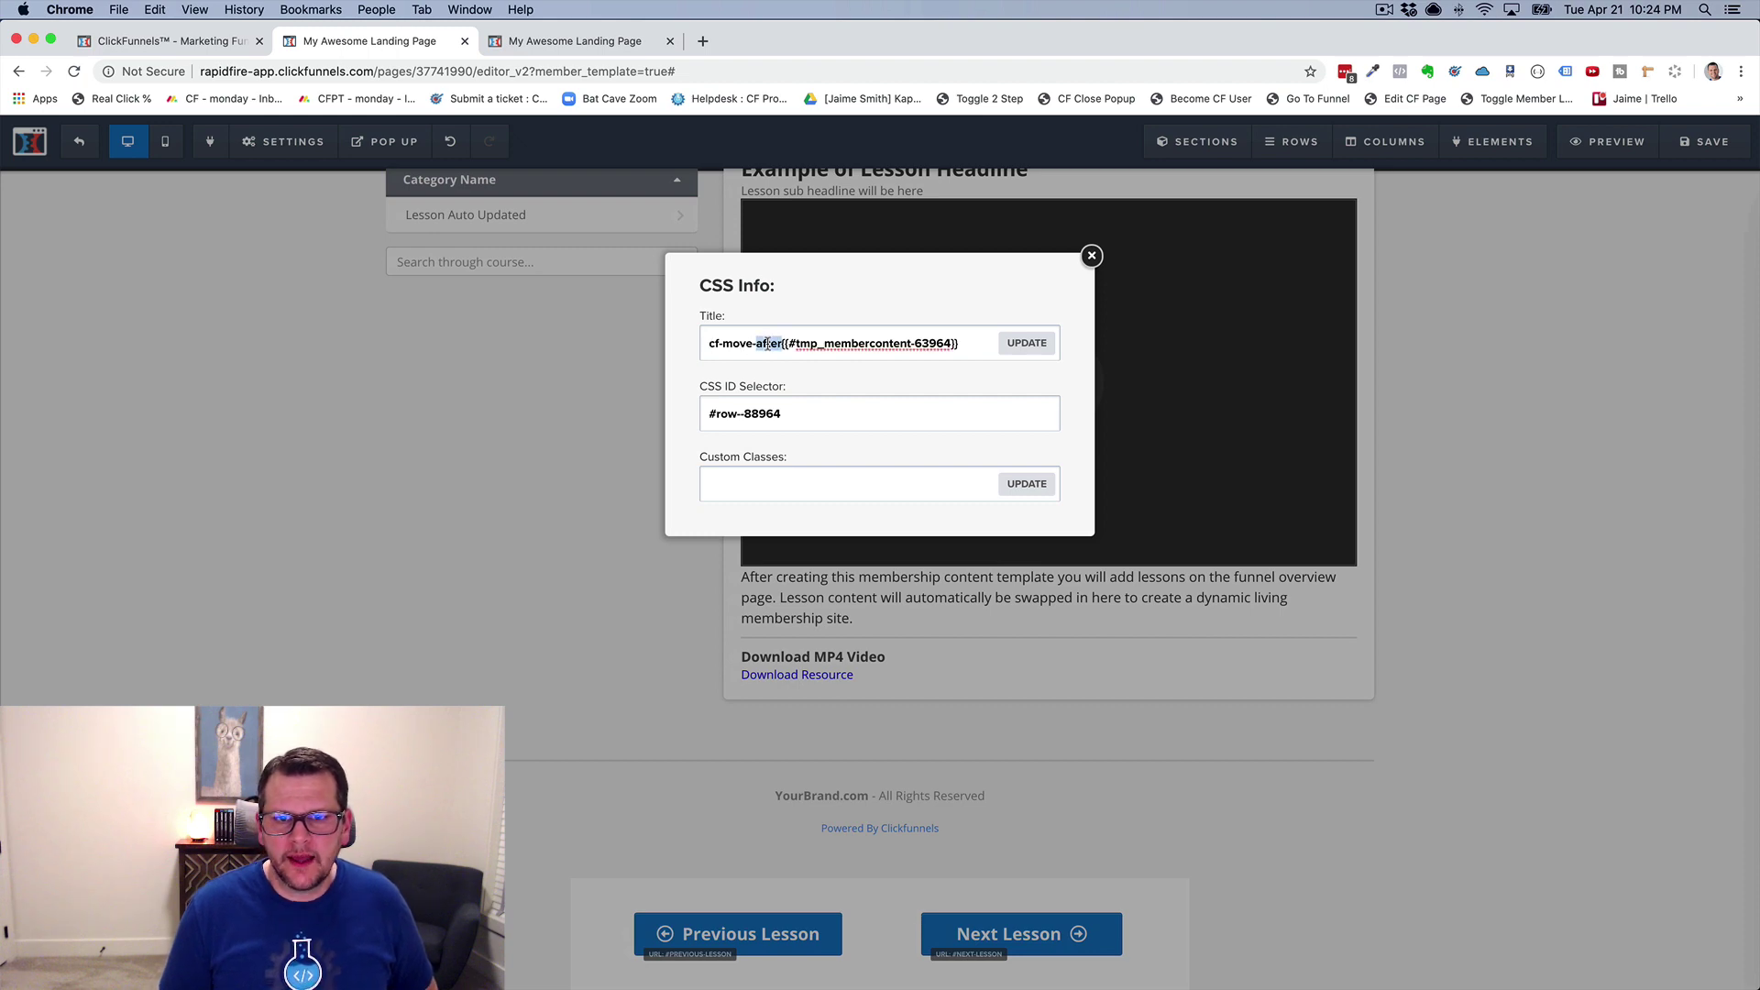
pyautogui.write('before')
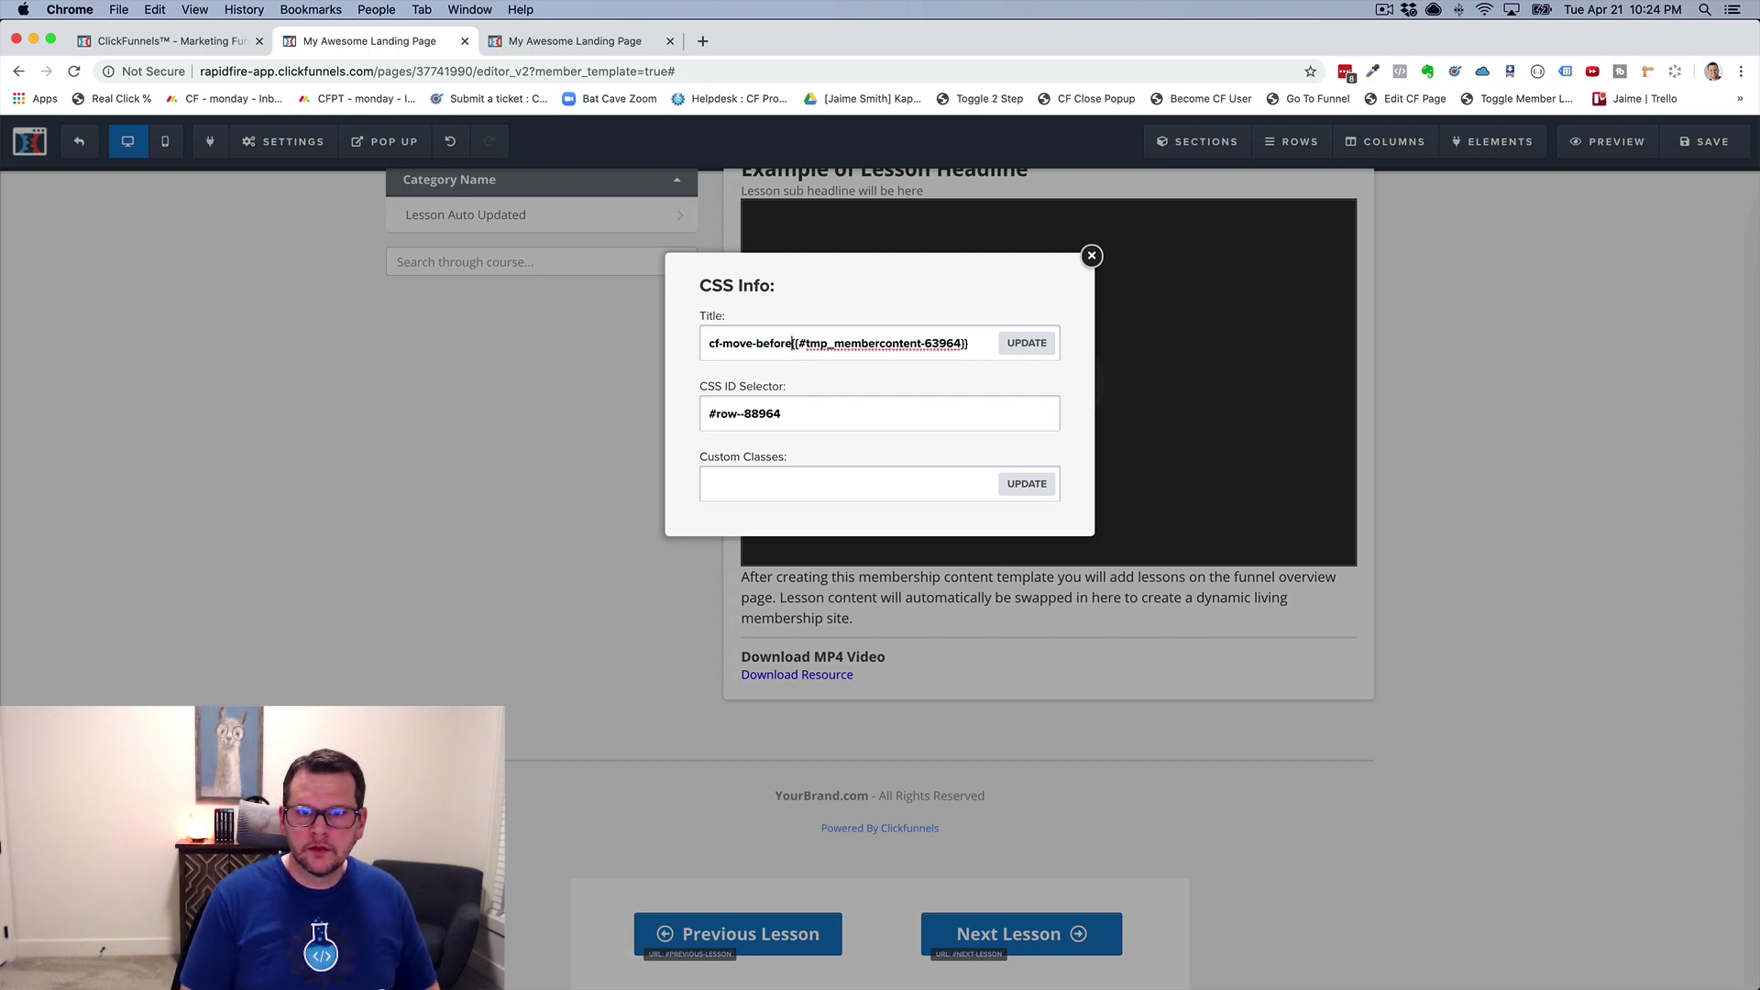
pyautogui.click(1025, 343)
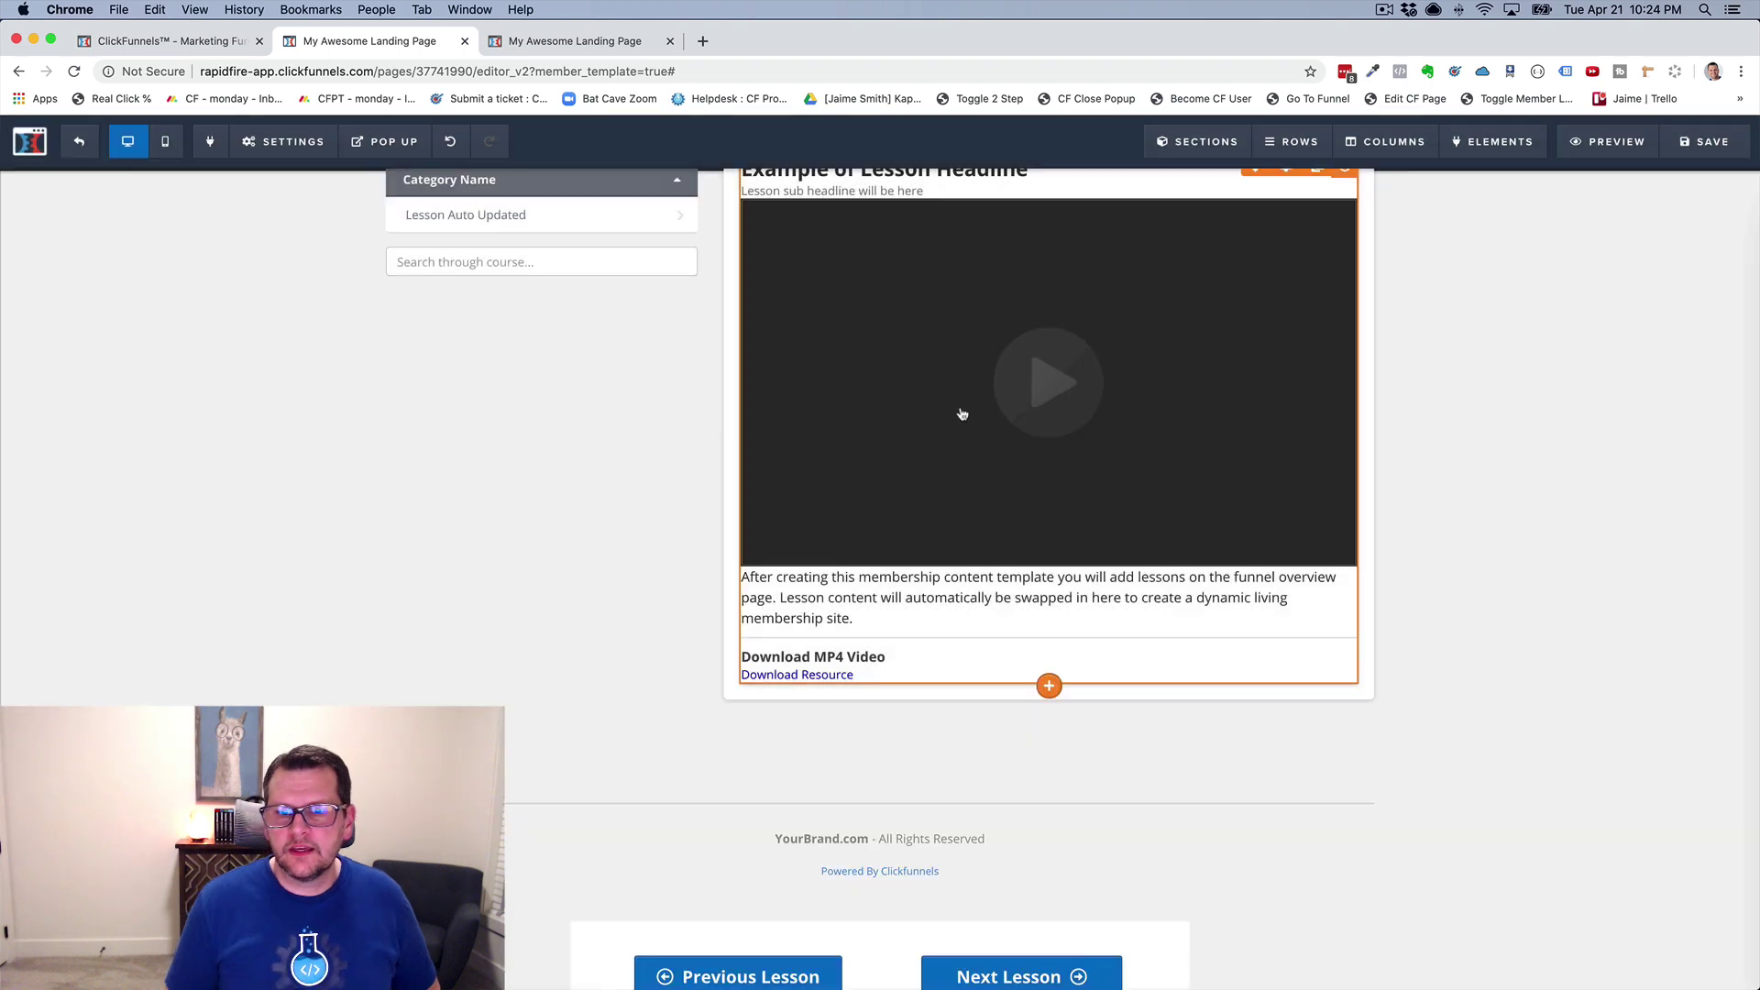
pyautogui.click(1716, 133)
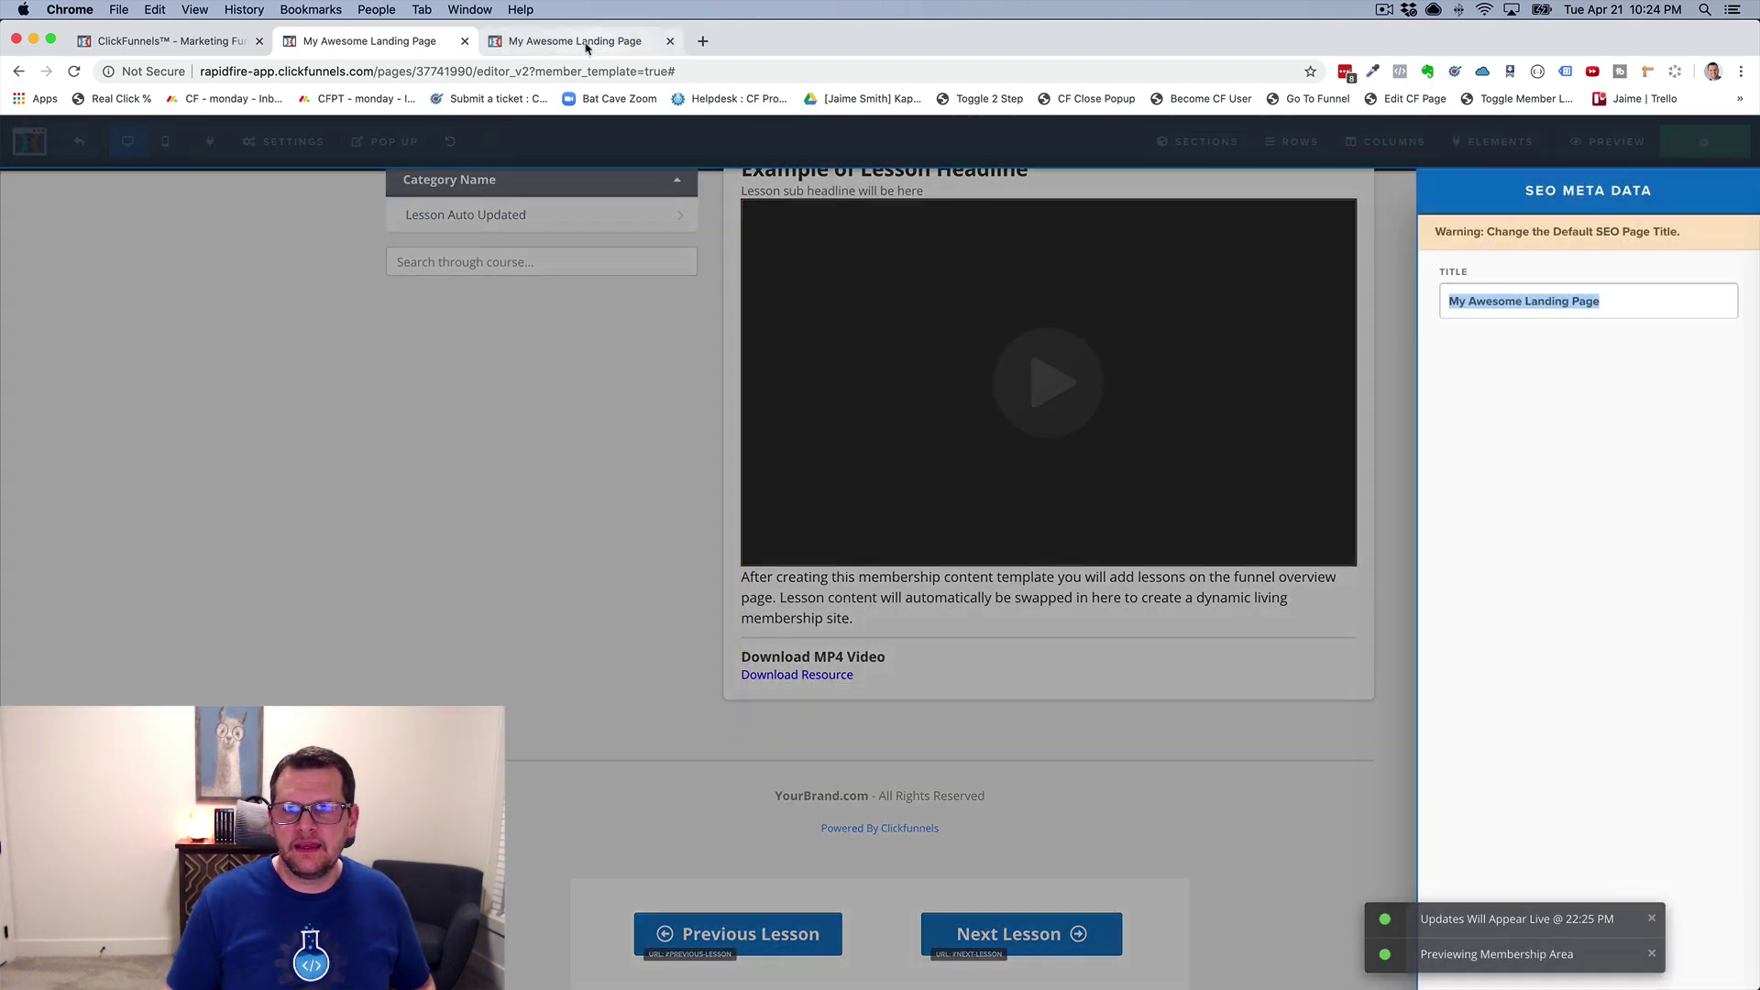
pyautogui.click(587, 44)
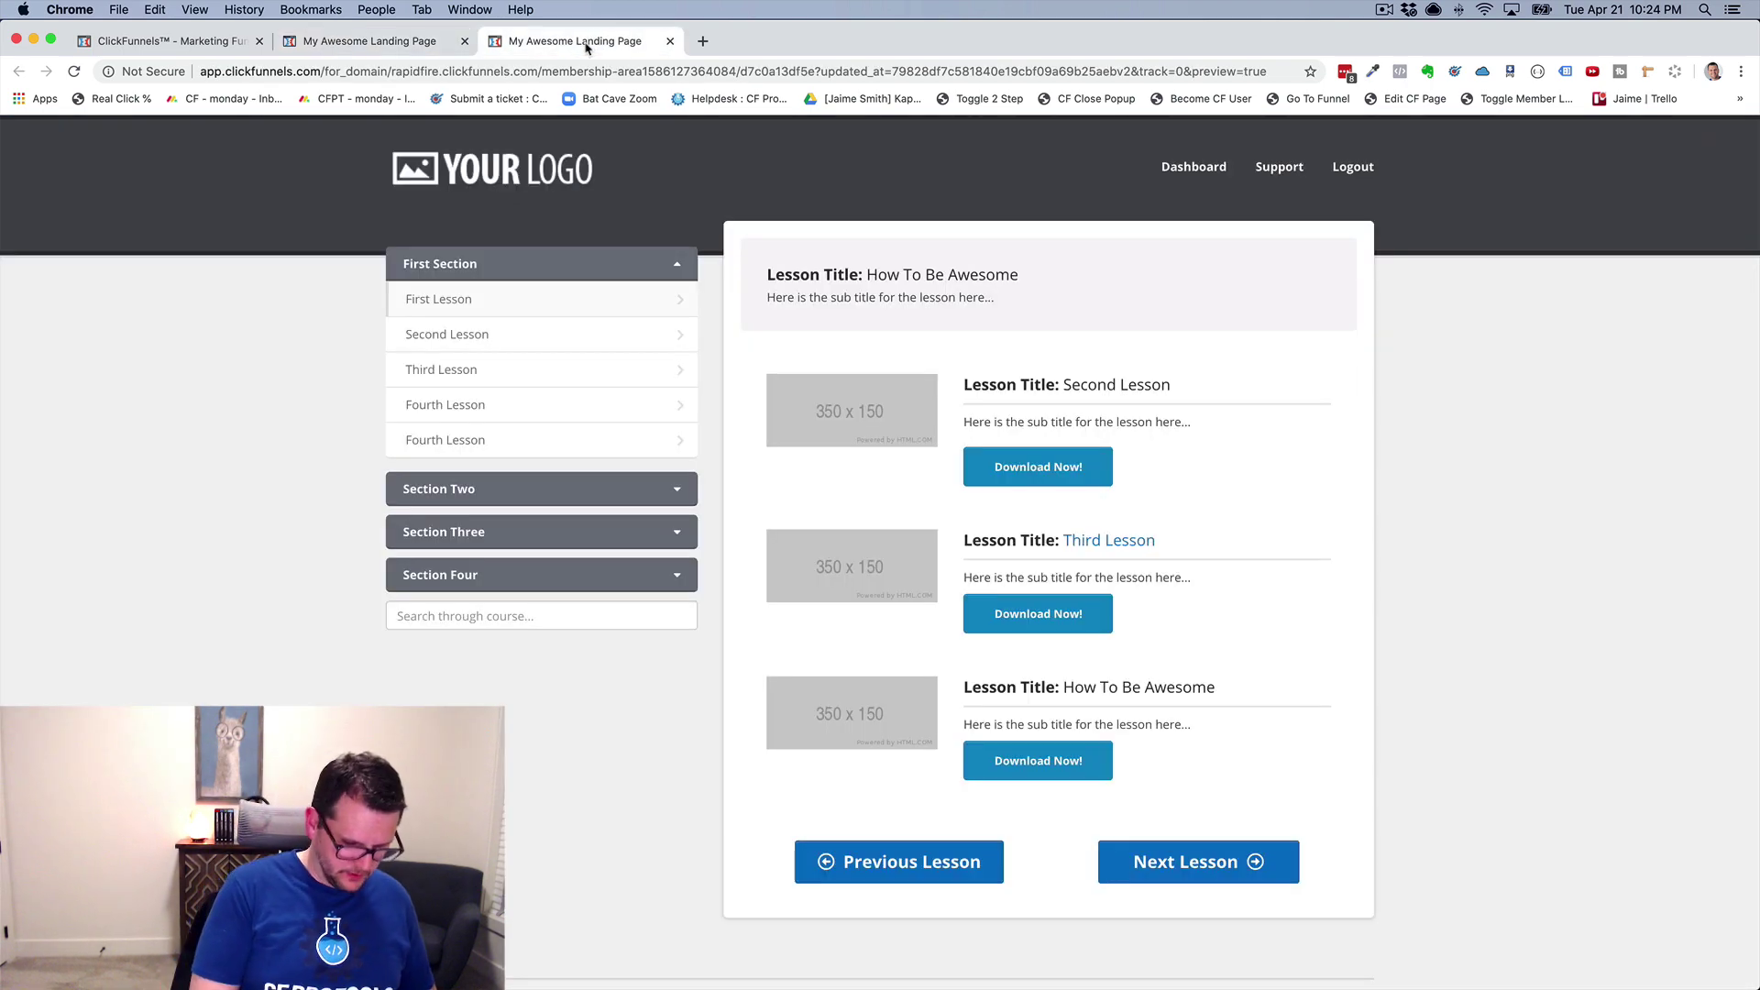
# Reload the preview and test Next/Previous Lesson until the third lesson shows.
pyautogui.press('super+r')
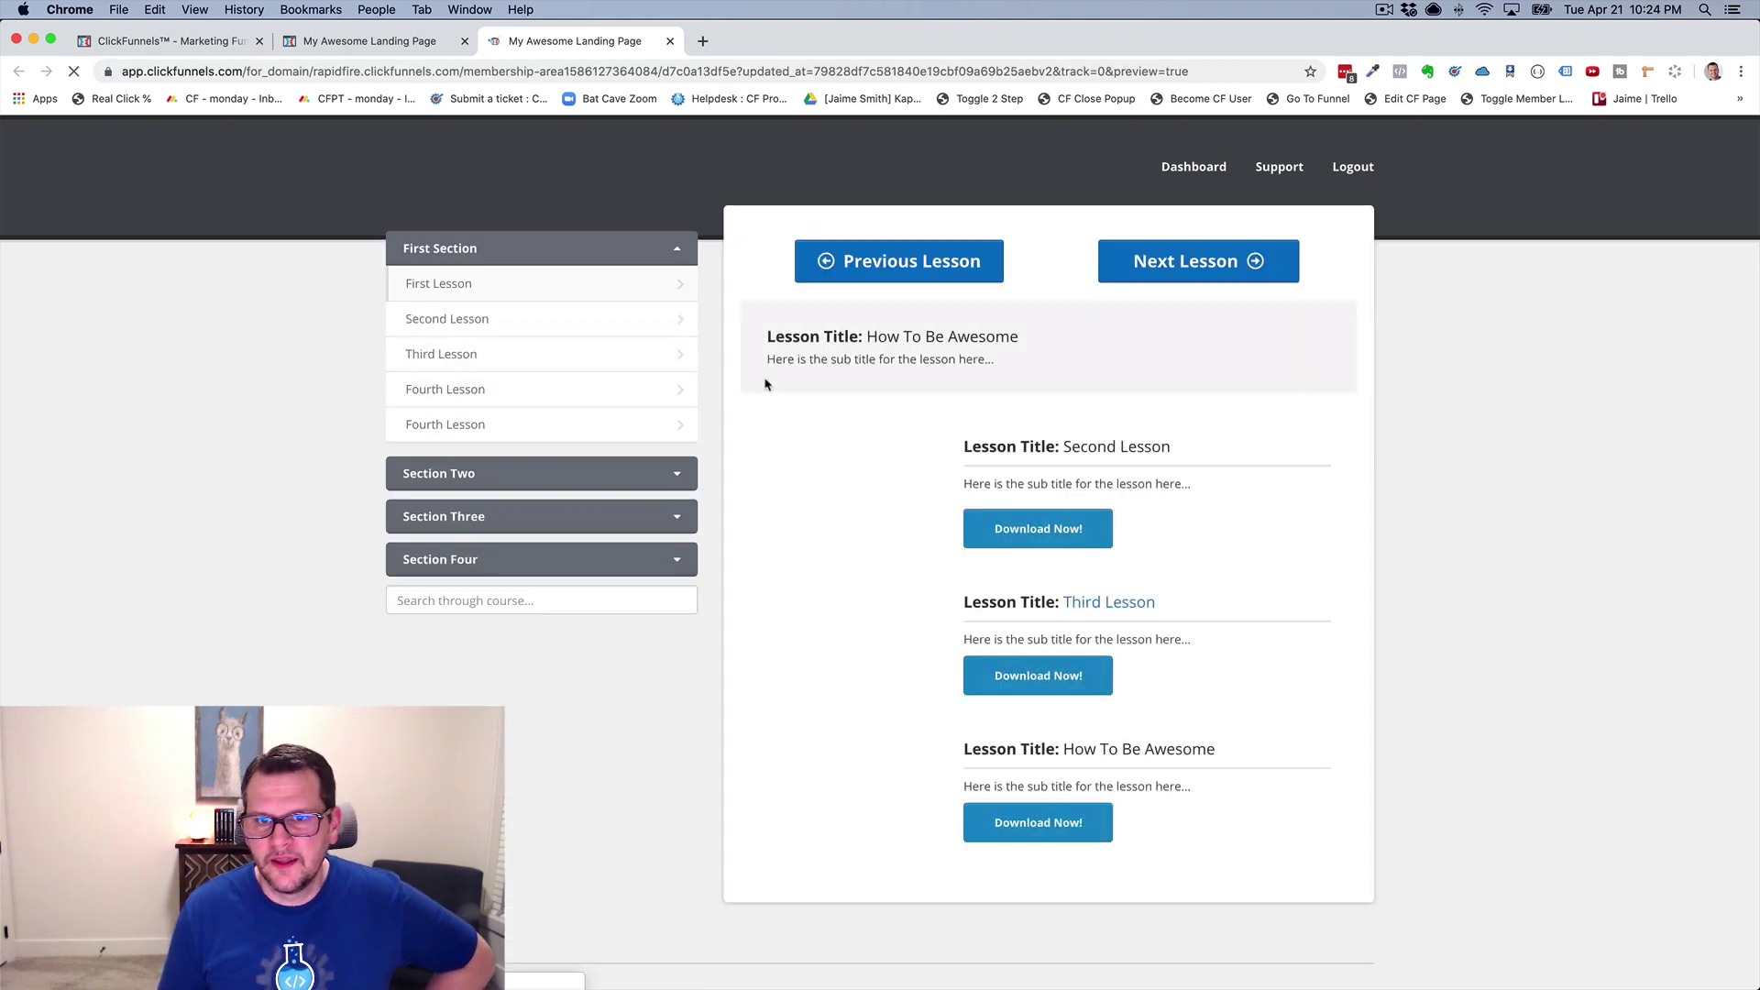
pyautogui.click(1141, 283)
pyautogui.click(930, 279)
pyautogui.click(1148, 279)
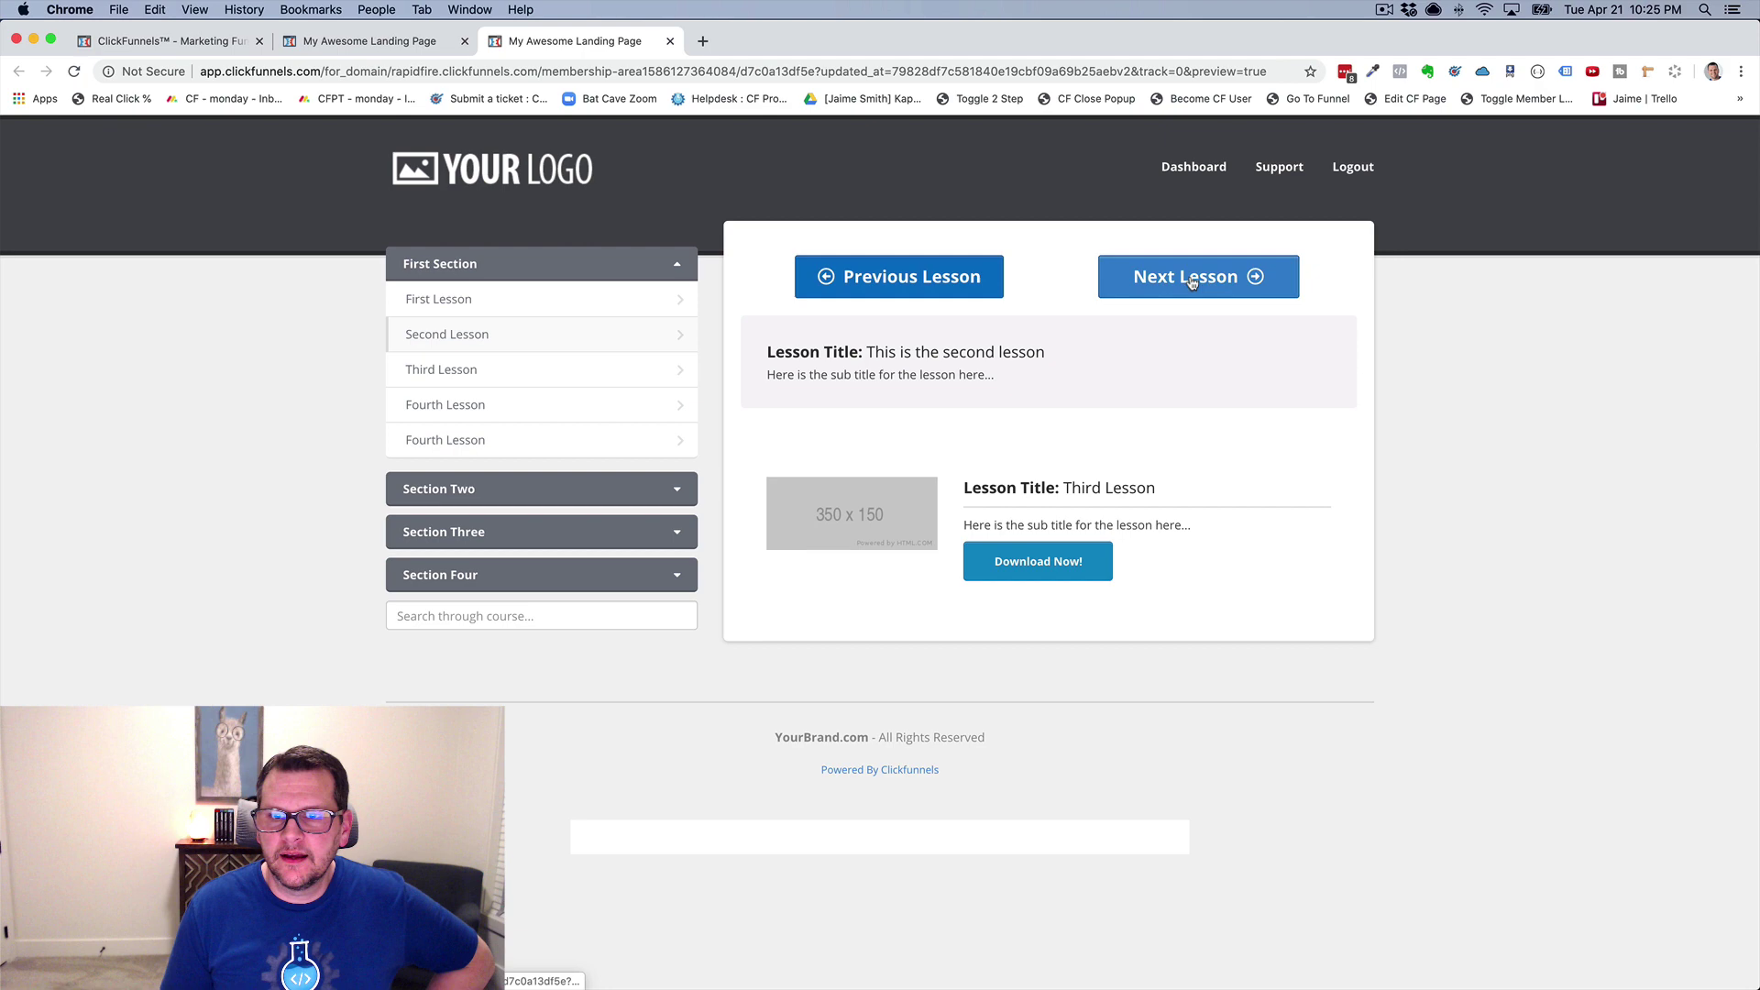
pyautogui.click(1205, 280)
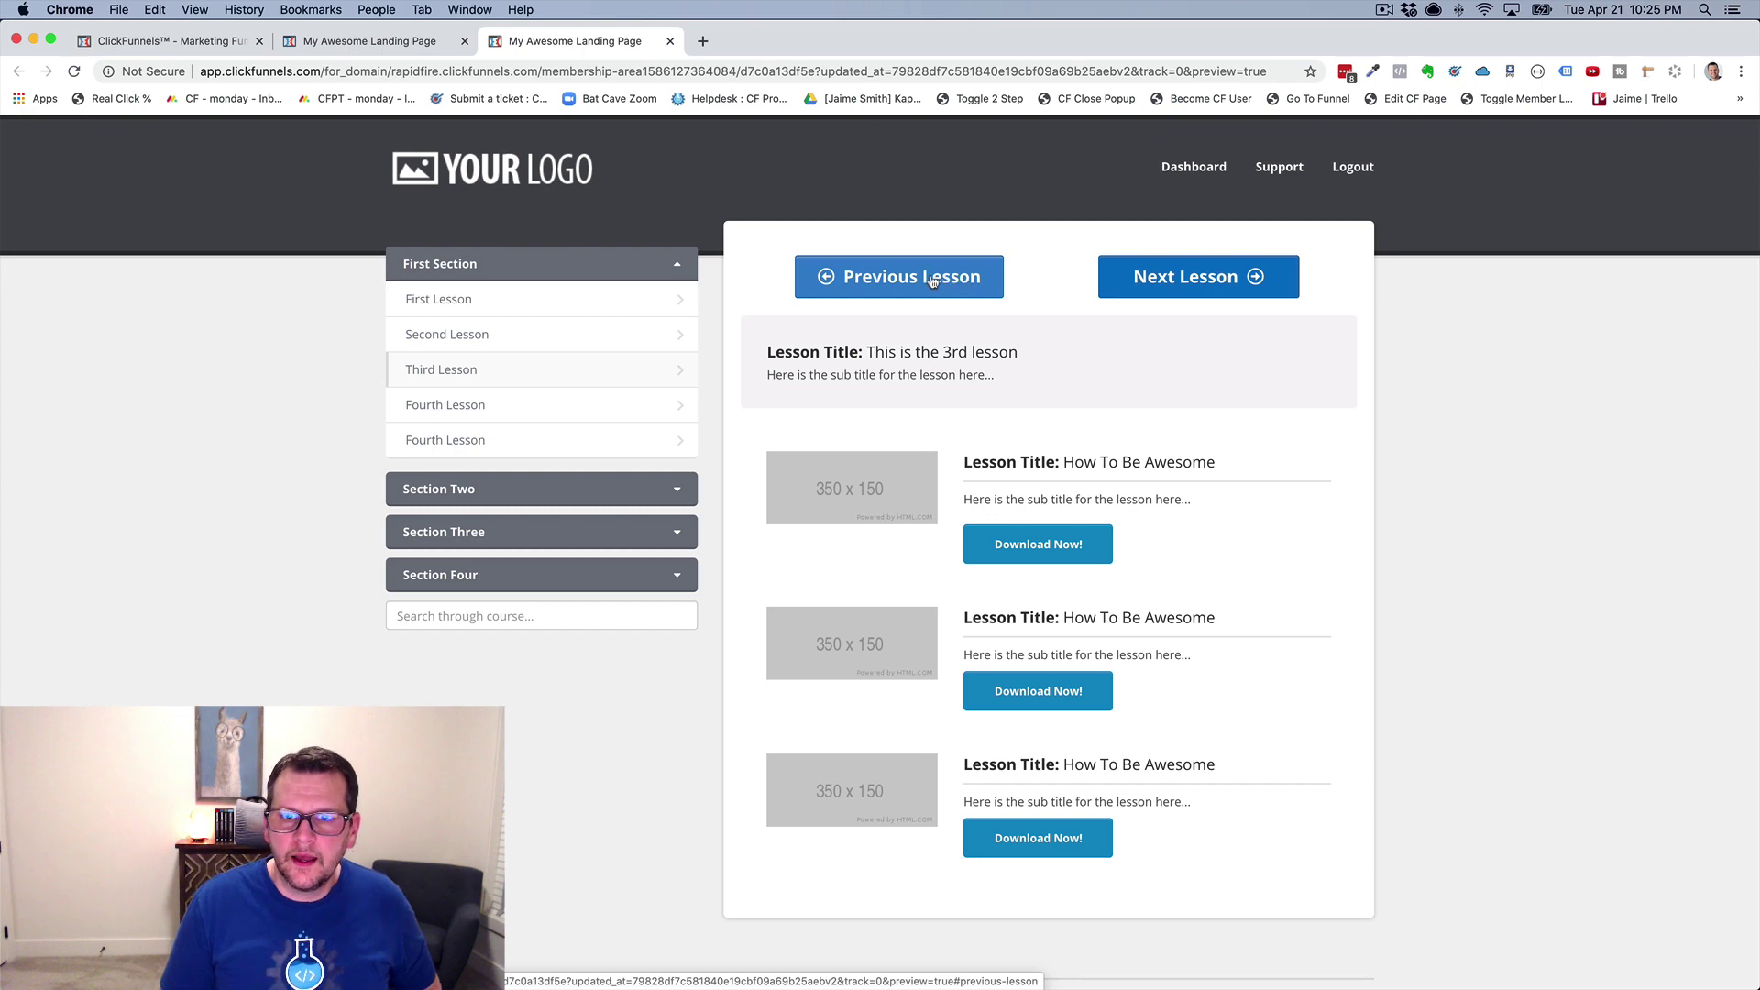
# Swap 'before' for 'after' in the button row's CSS title and save the lesson template.
pyautogui.click(361, 45)
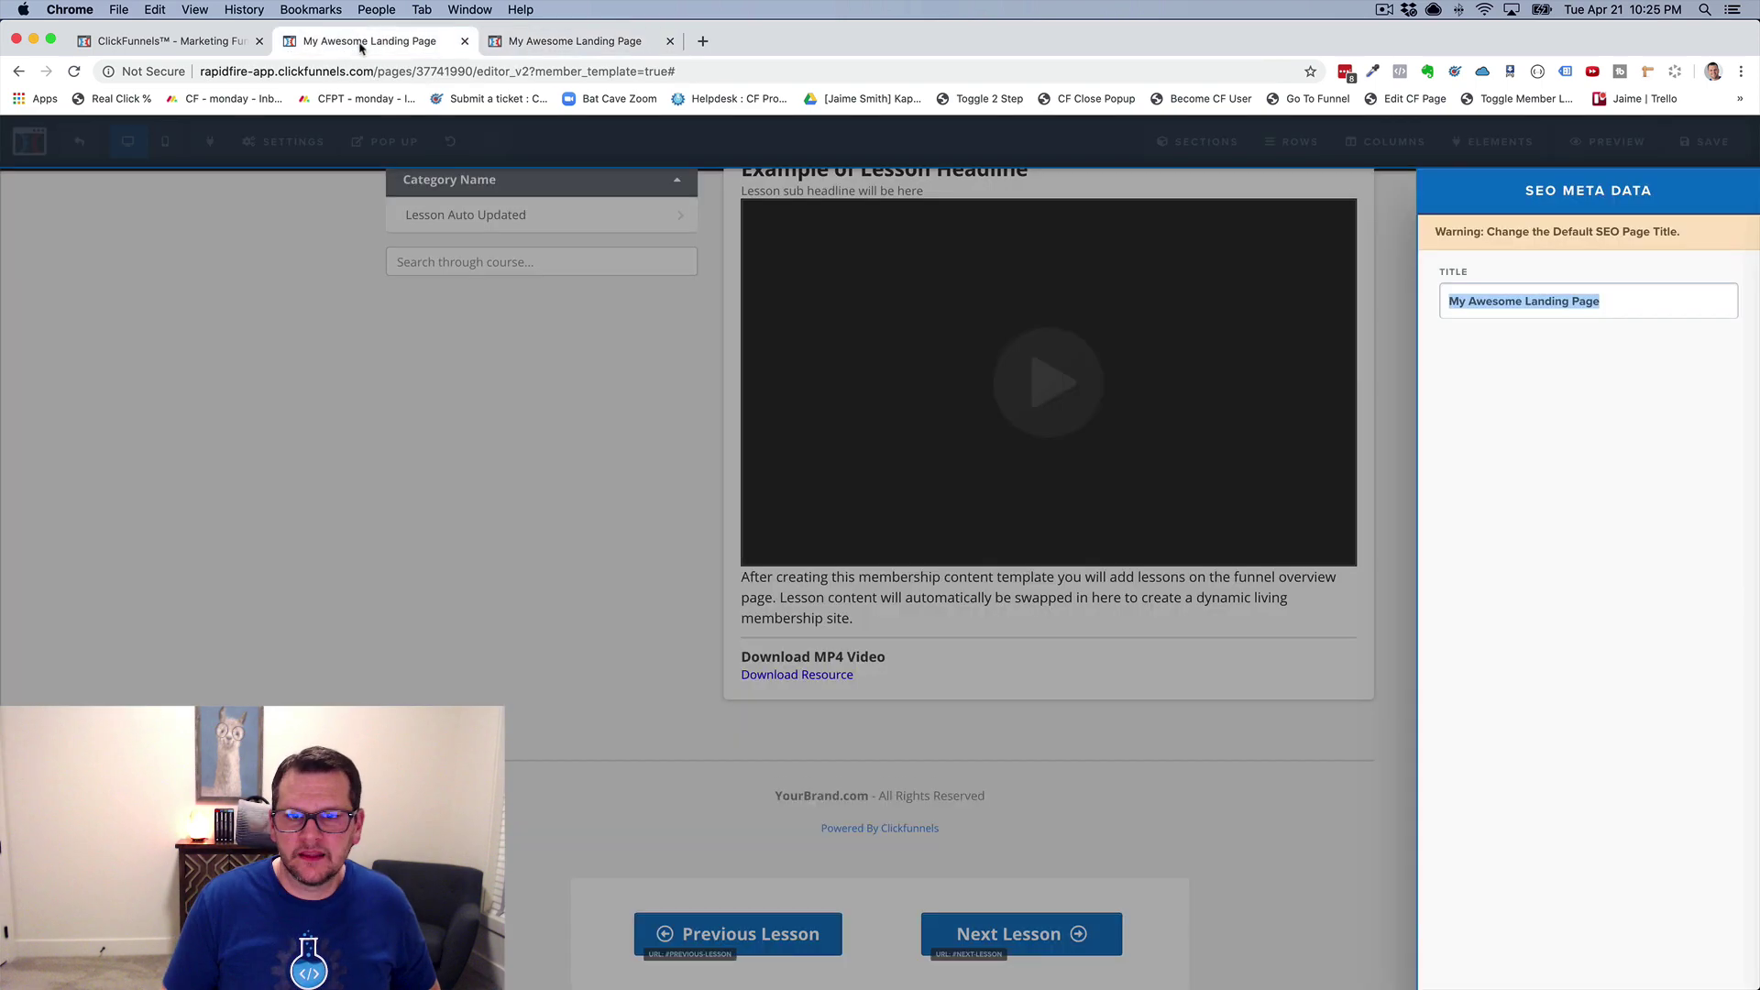
pyautogui.click(1105, 901)
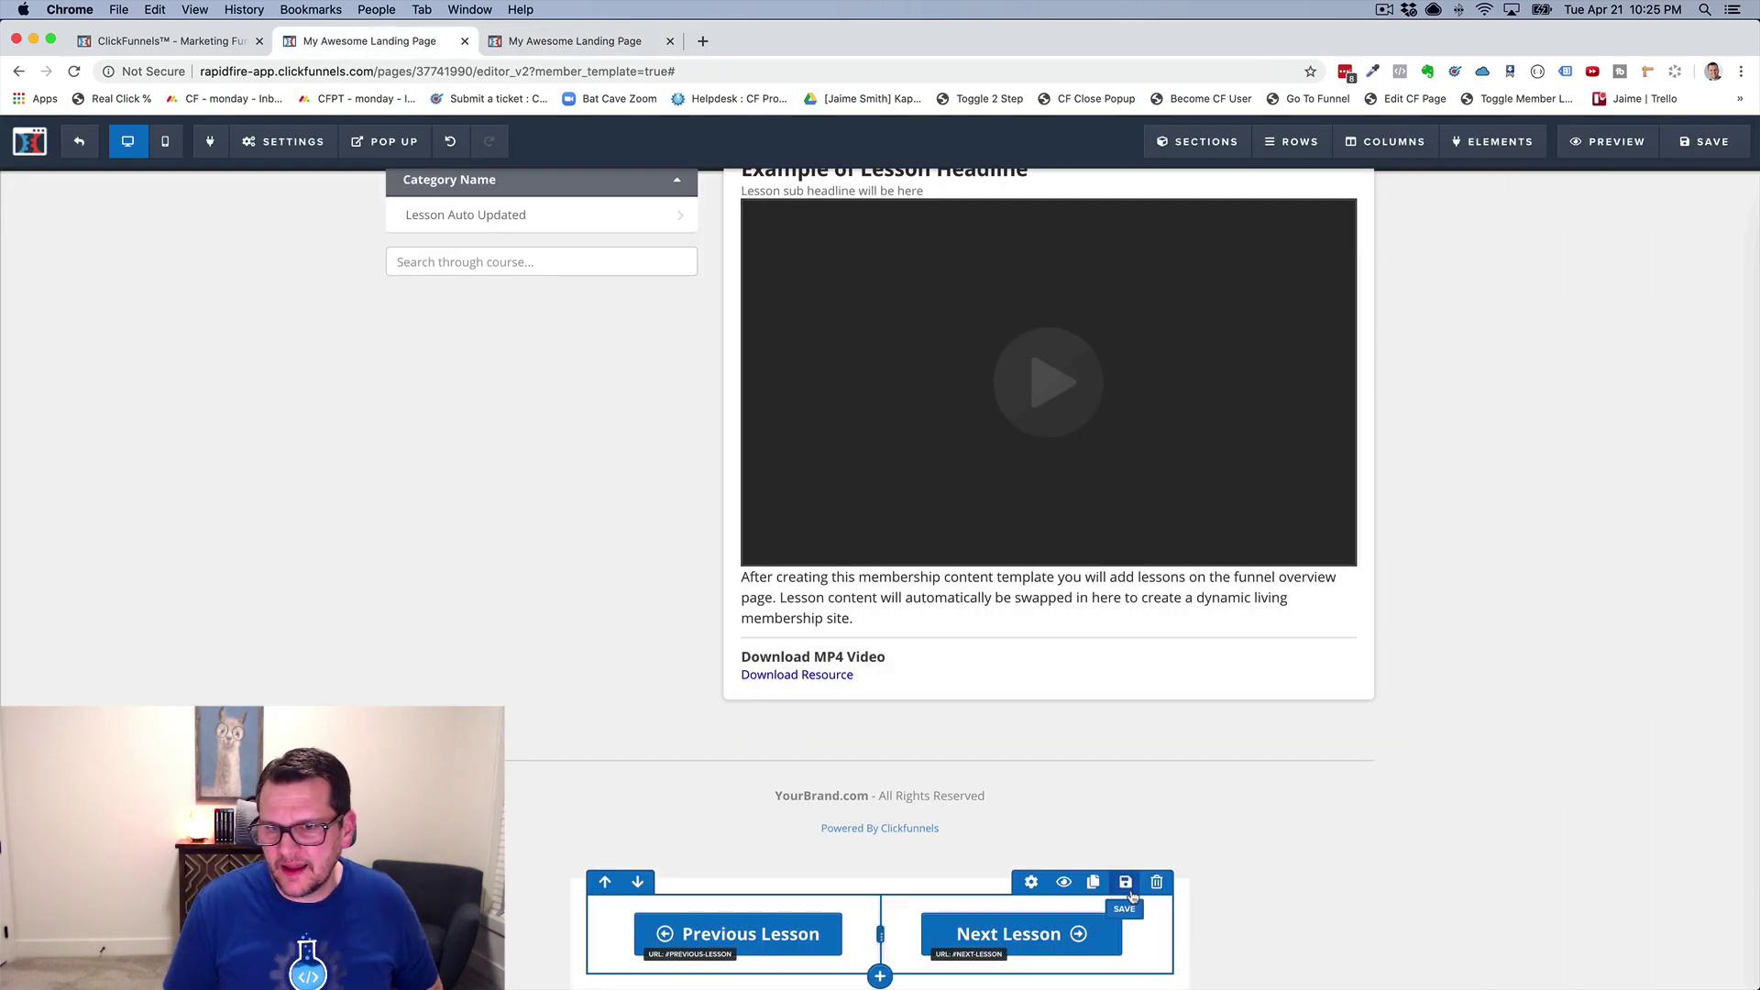
pyautogui.click(1031, 883)
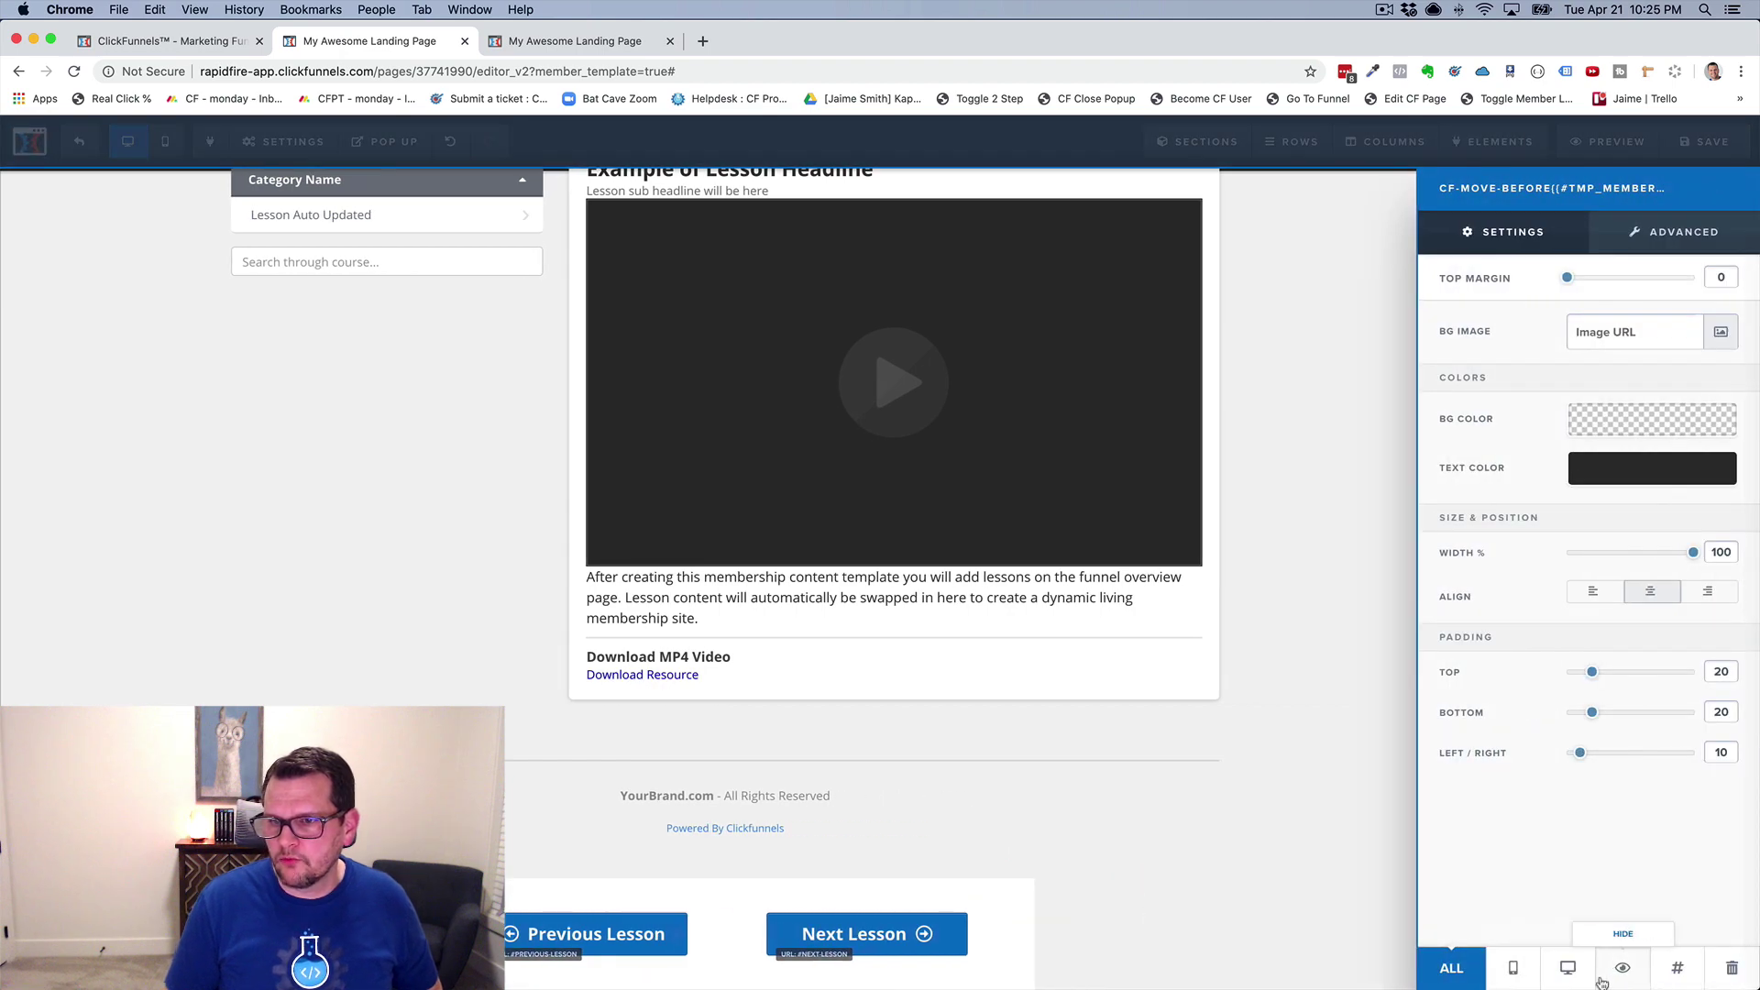
pyautogui.click(1678, 971)
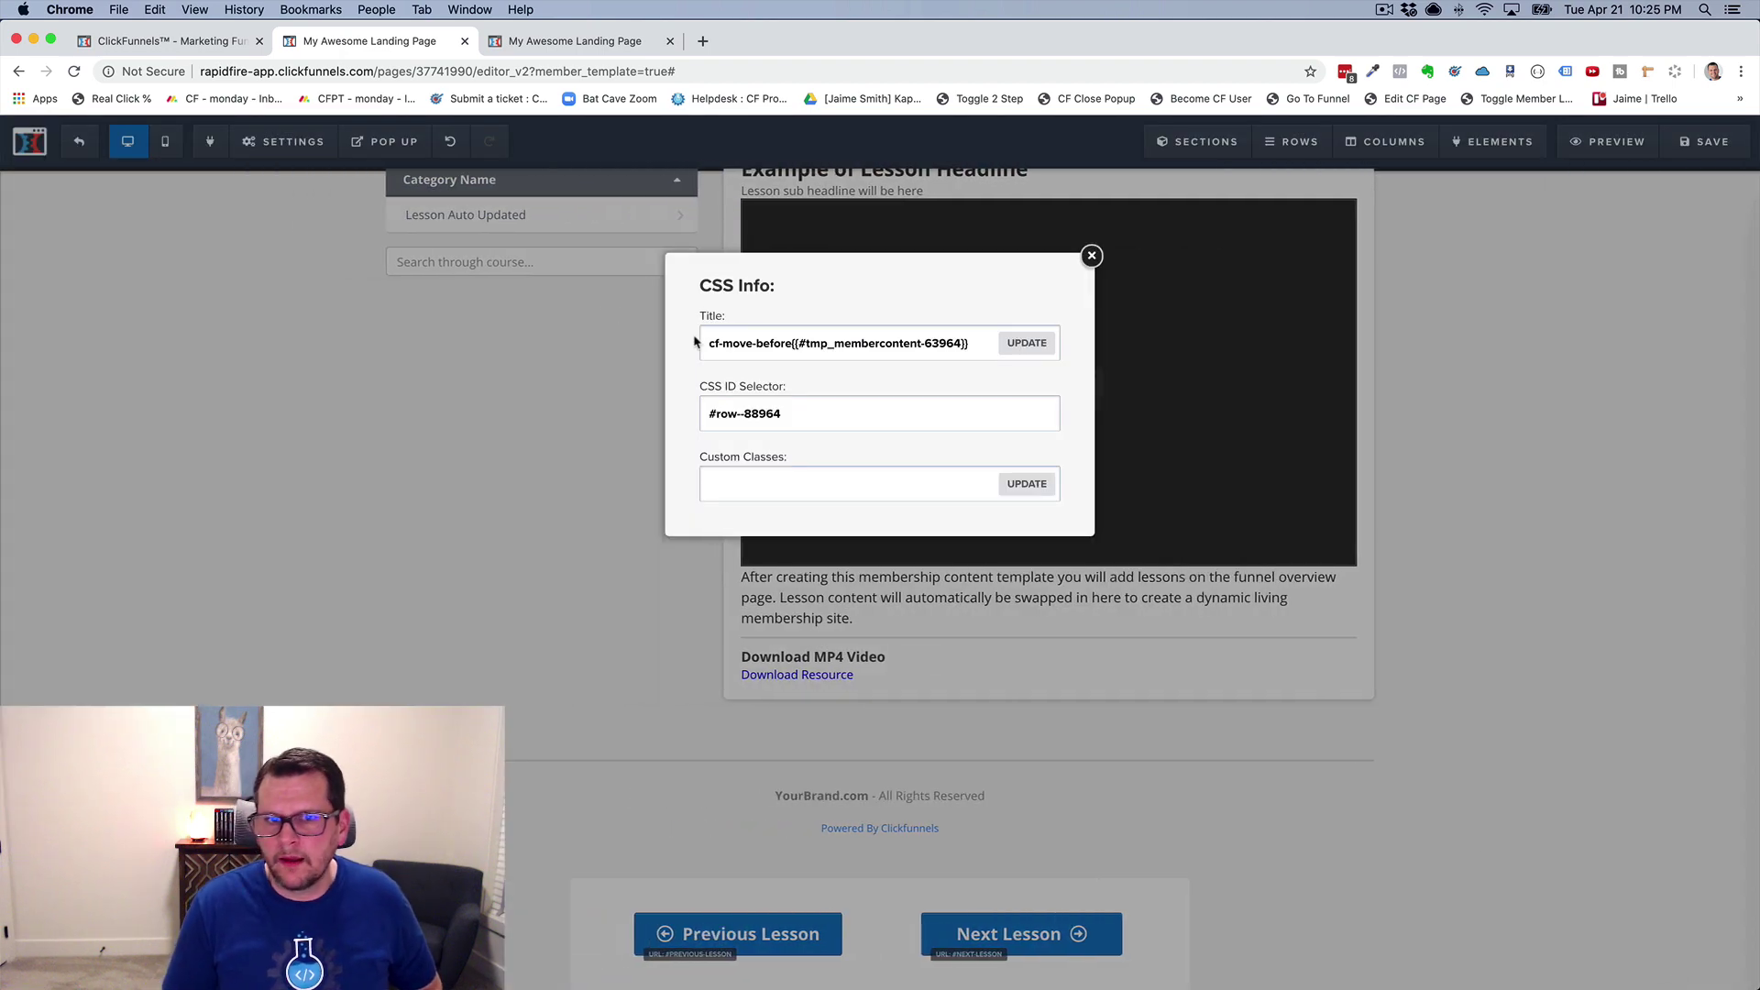
pyautogui.doubleClick(775, 345)
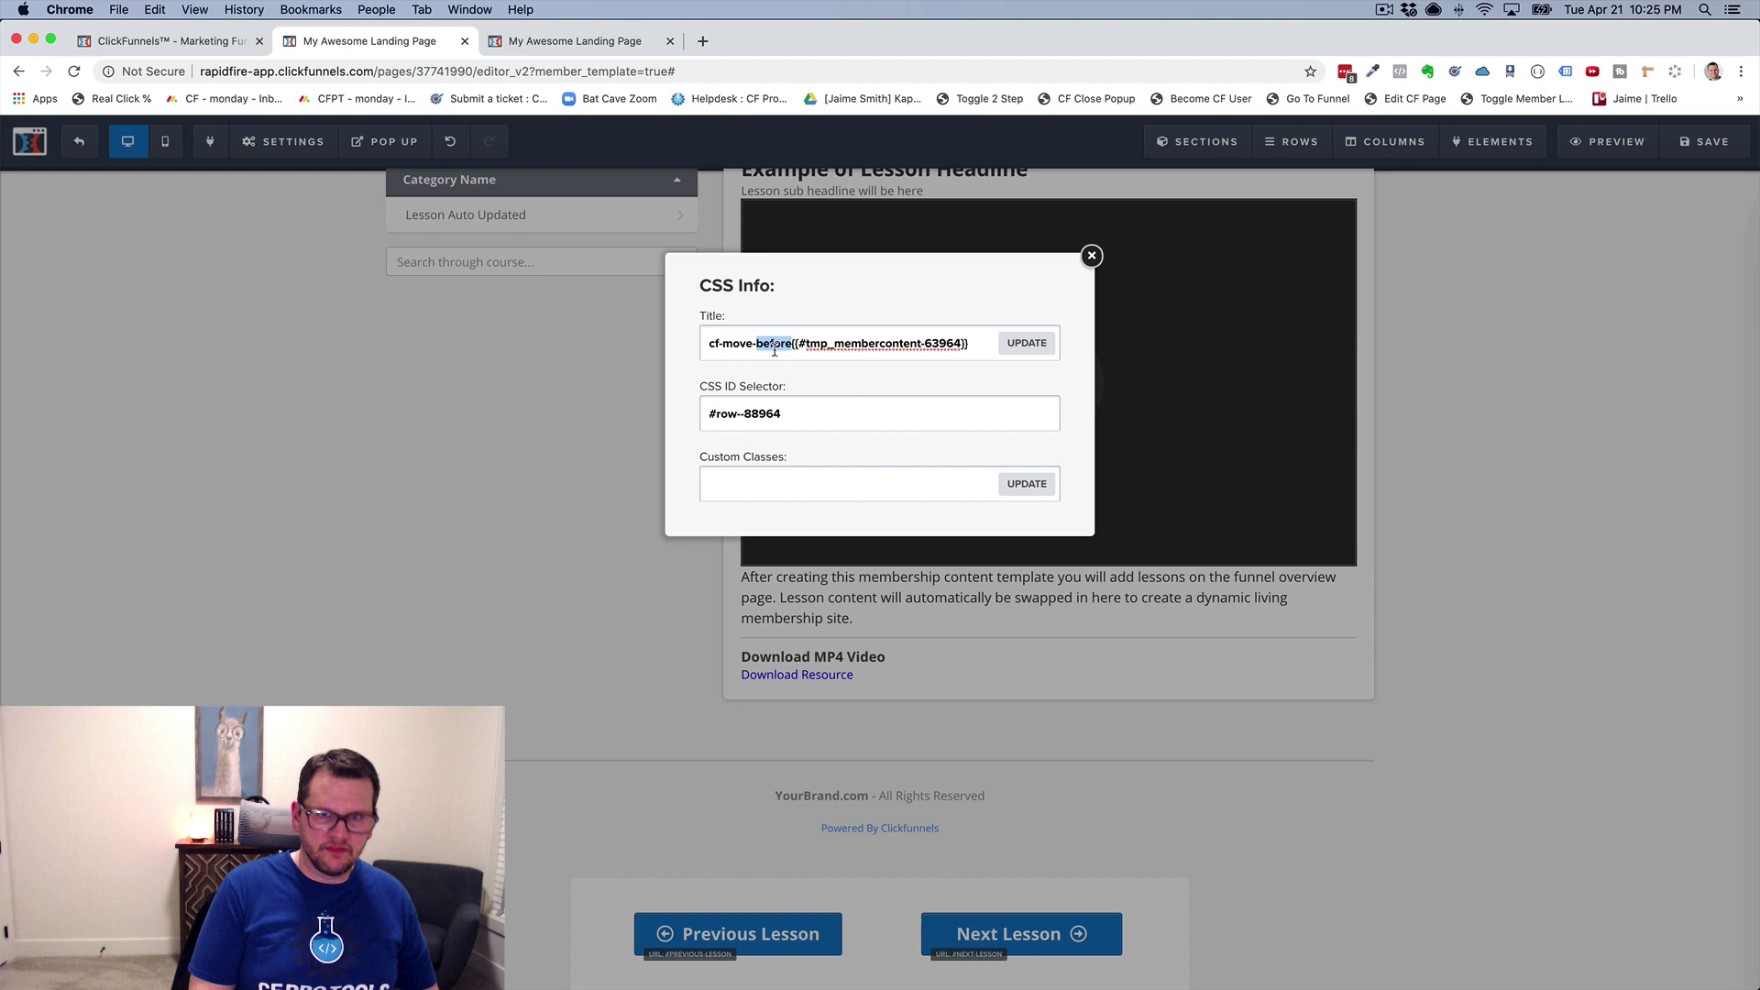
pyautogui.write('after')
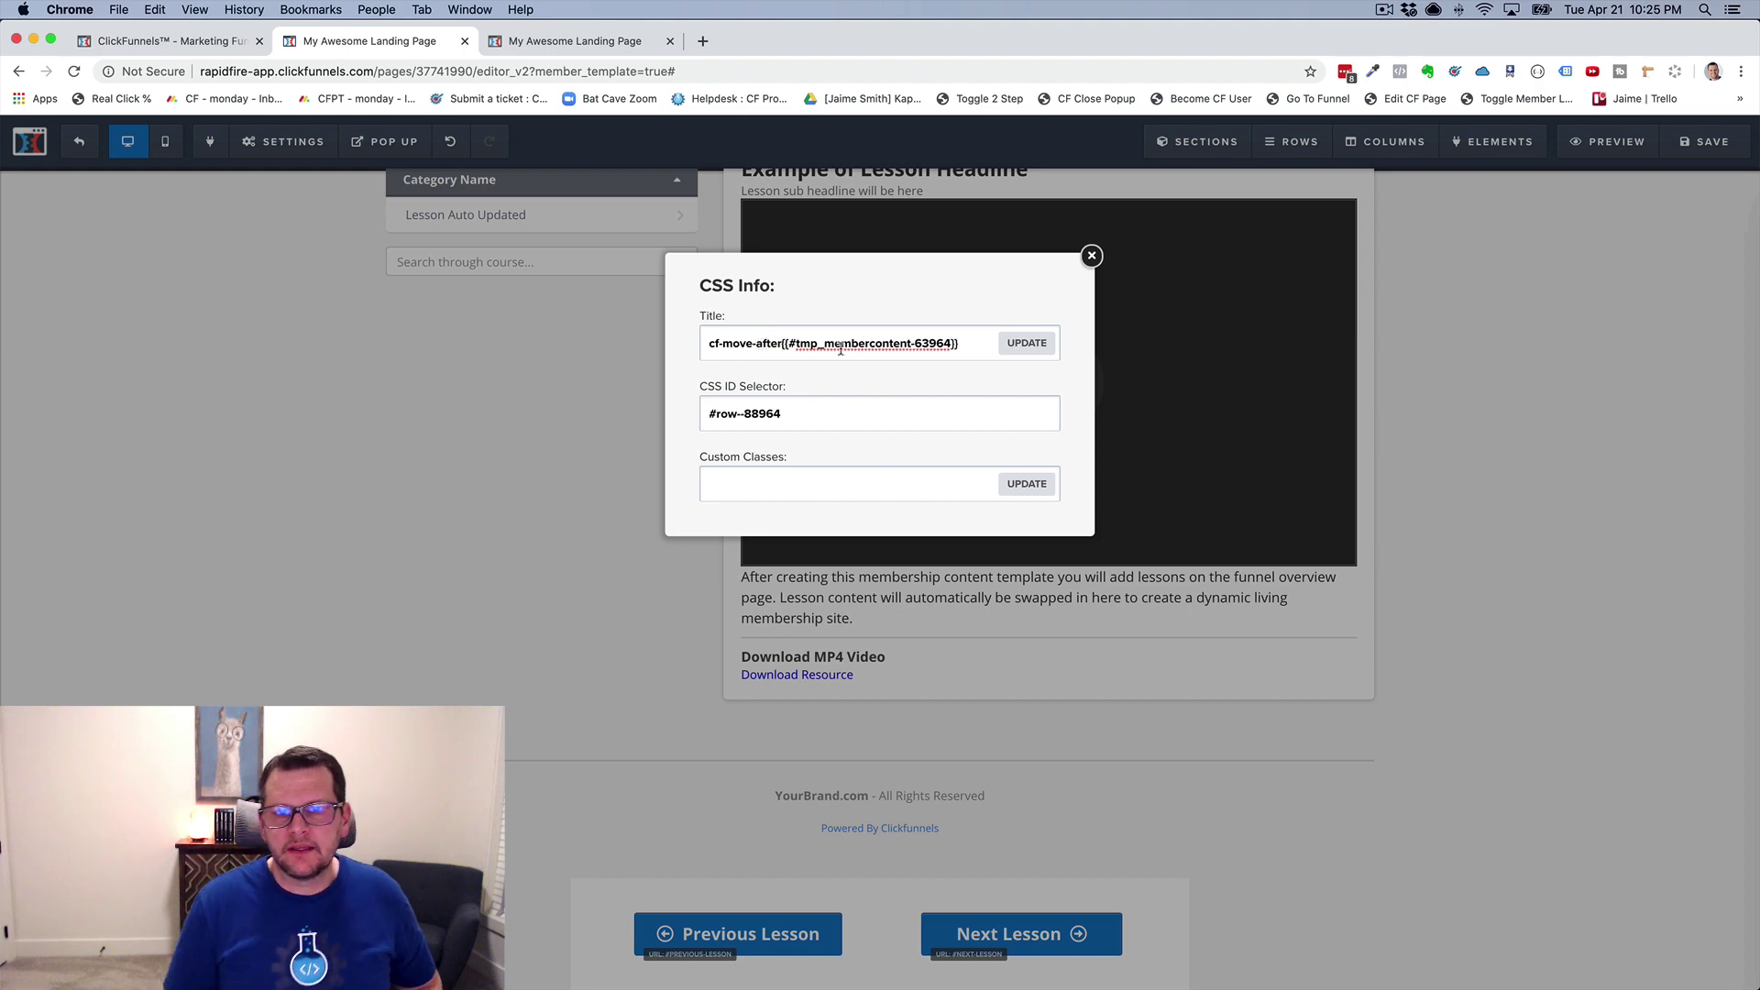
pyautogui.click(1027, 343)
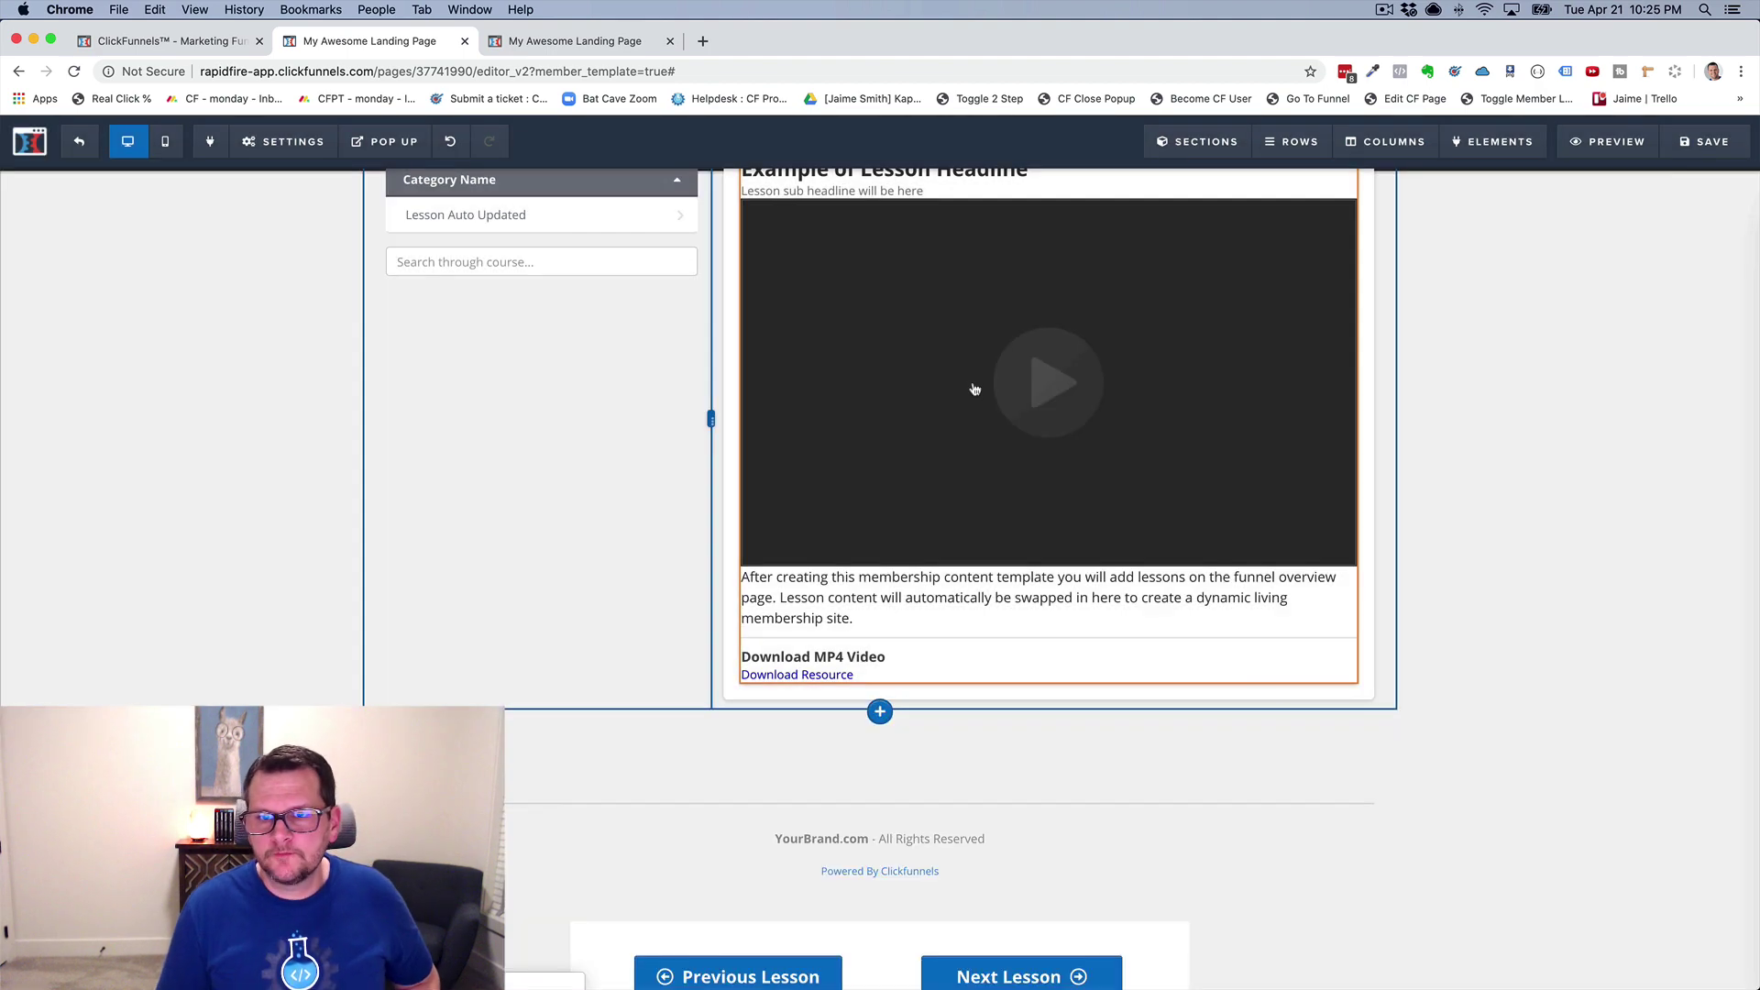
pyautogui.click(1695, 152)
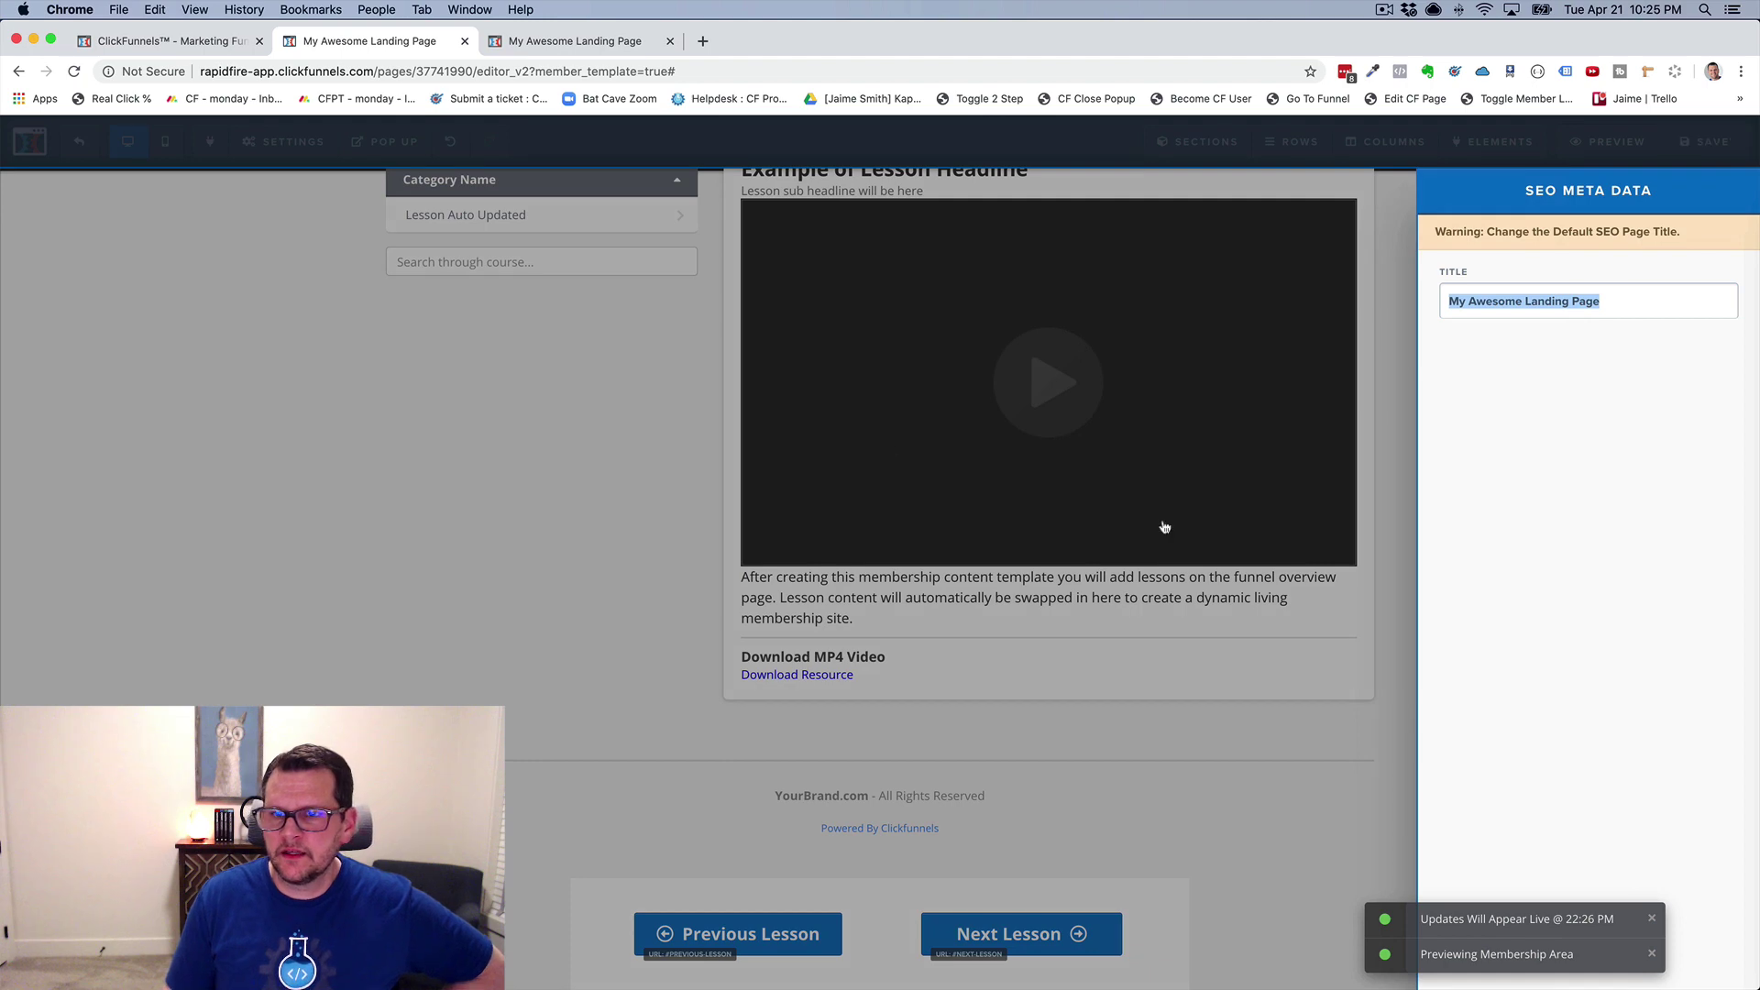
# Look up and select the Membership Content element's CSS ID, #tmp_membercontent-63964.
pyautogui.click(1164, 527)
pyautogui.scroll(3, 1375, 471)
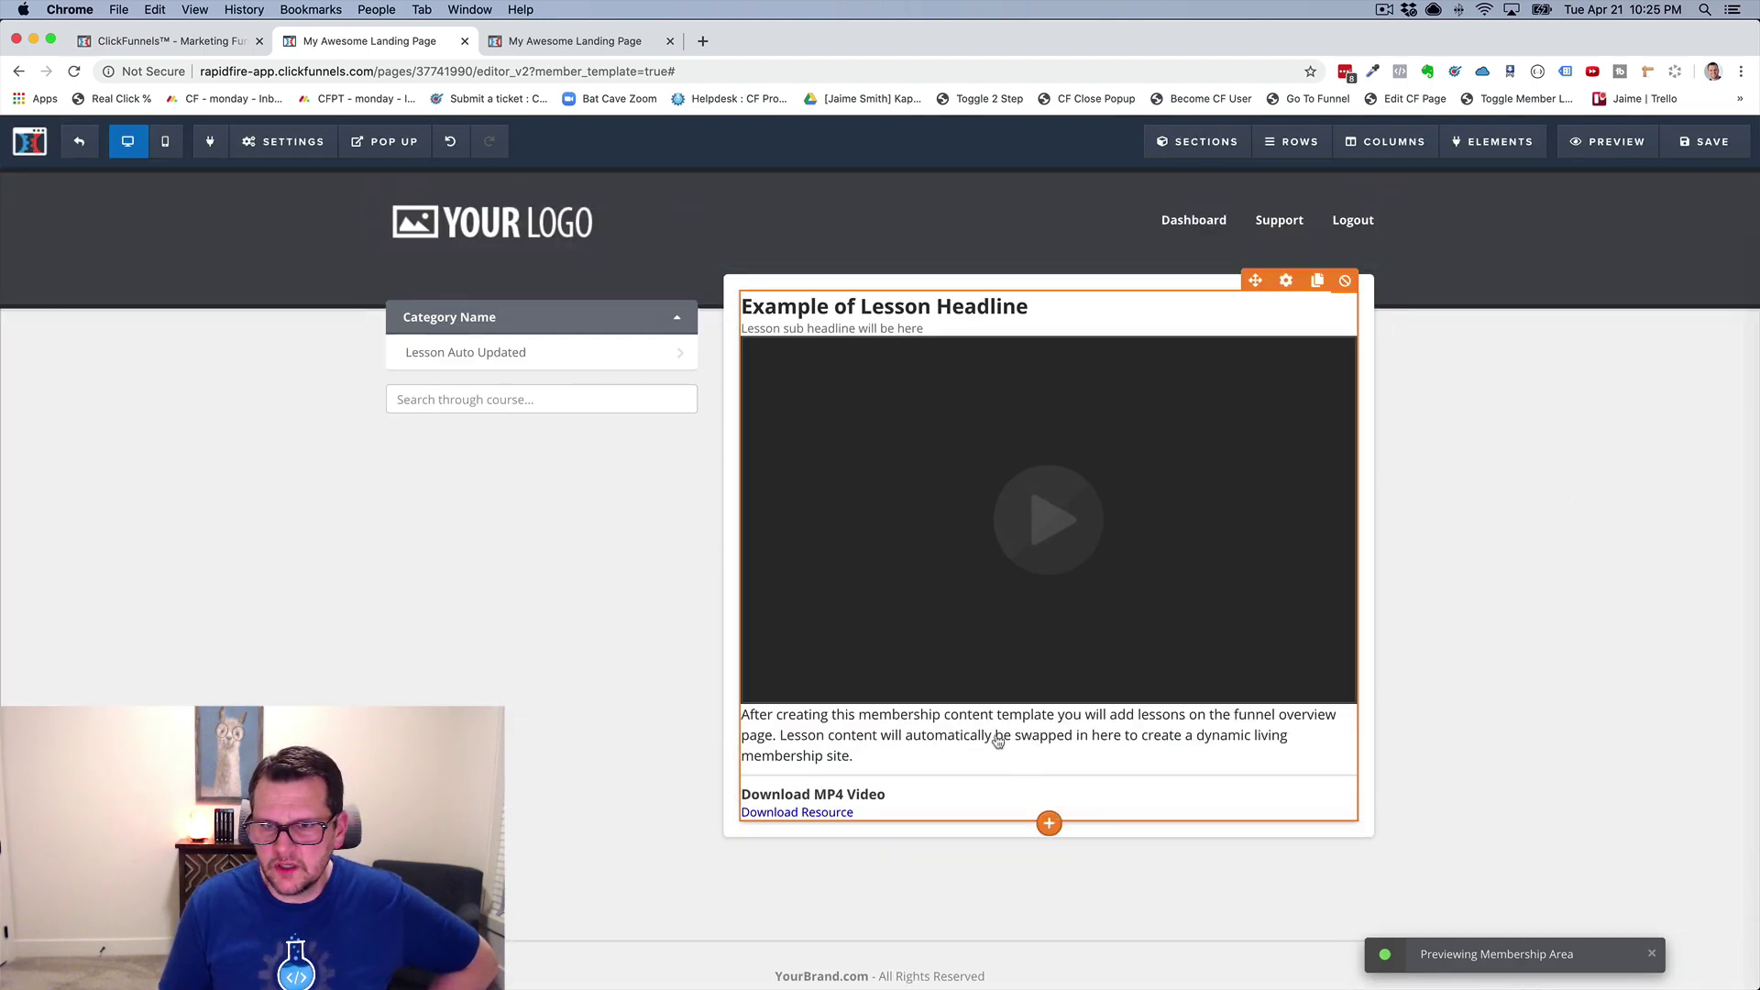
pyautogui.click(1286, 279)
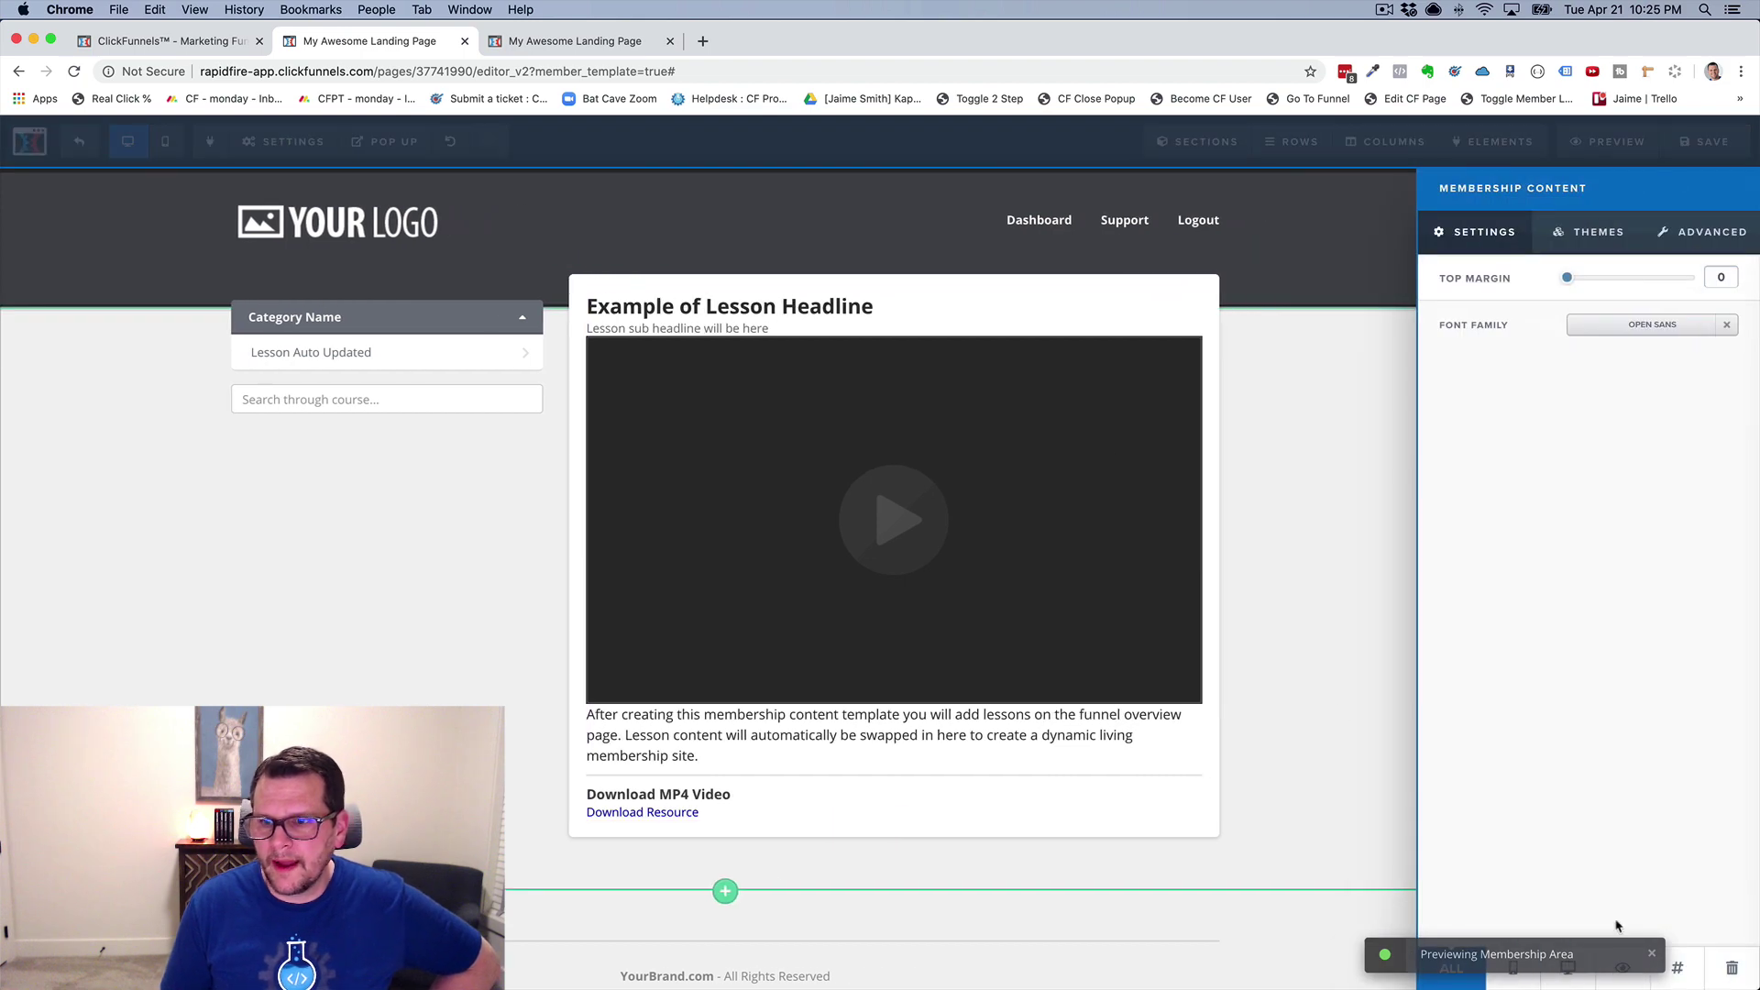
pyautogui.click(1677, 968)
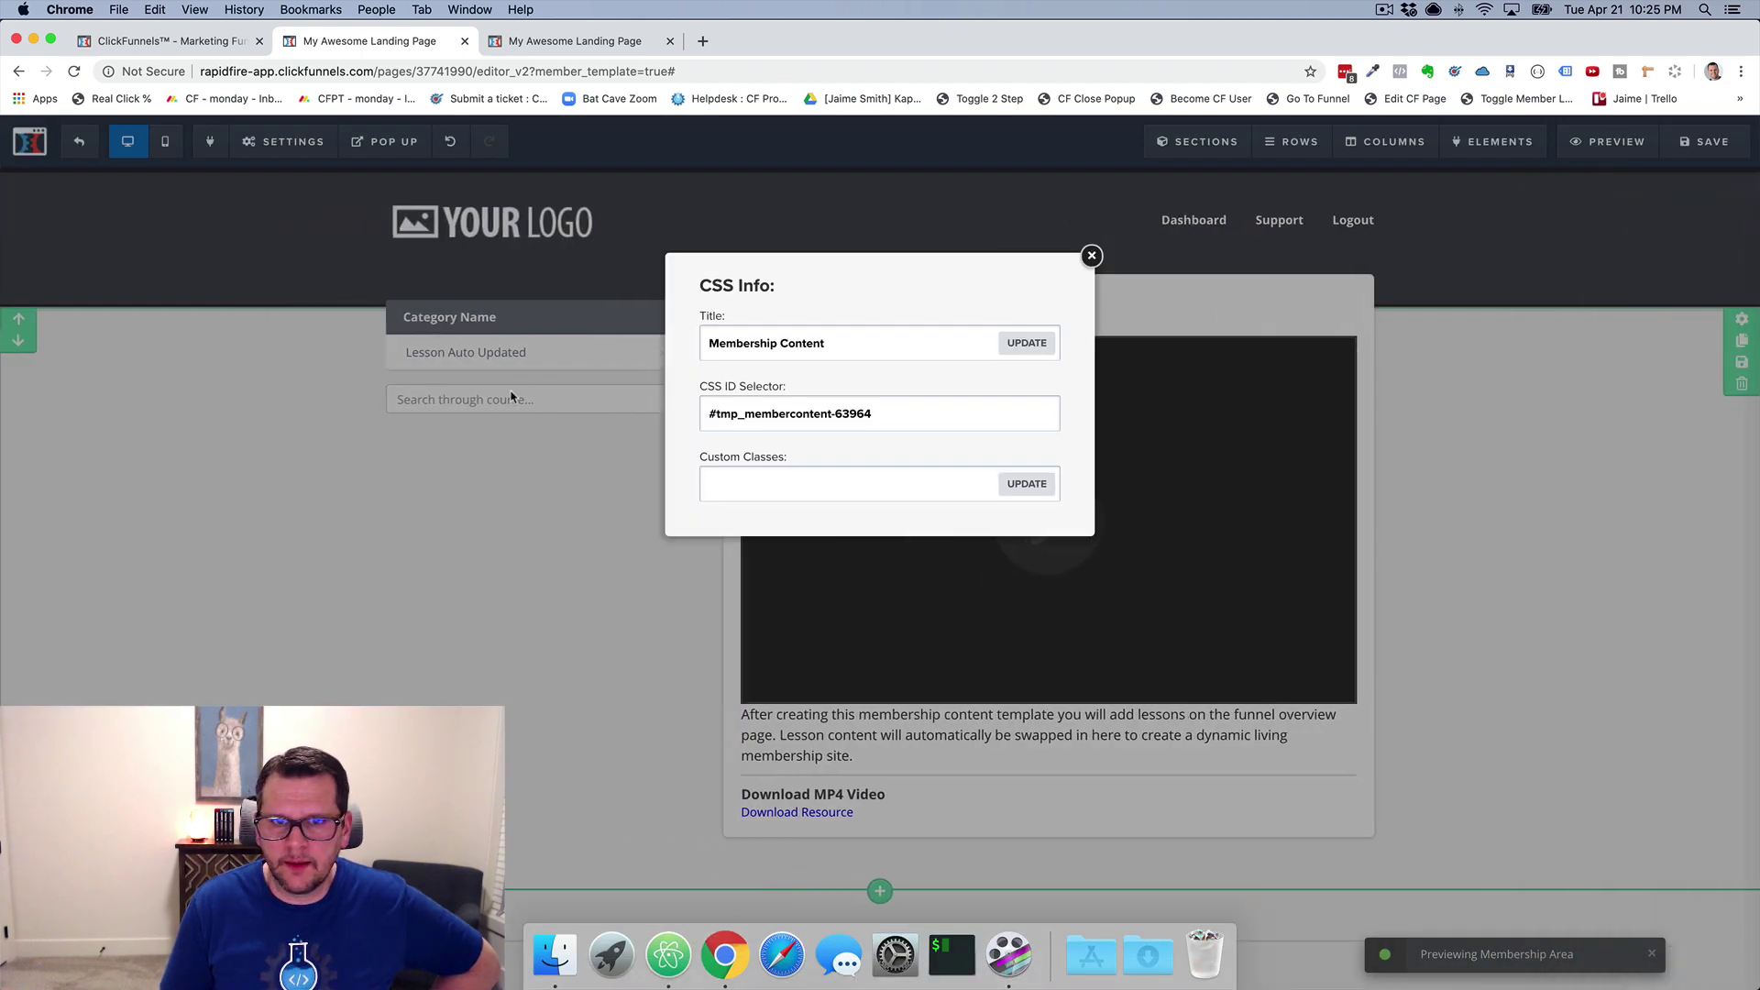
pyautogui.tripleClick(887, 421)
pyautogui.click(1082, 651)
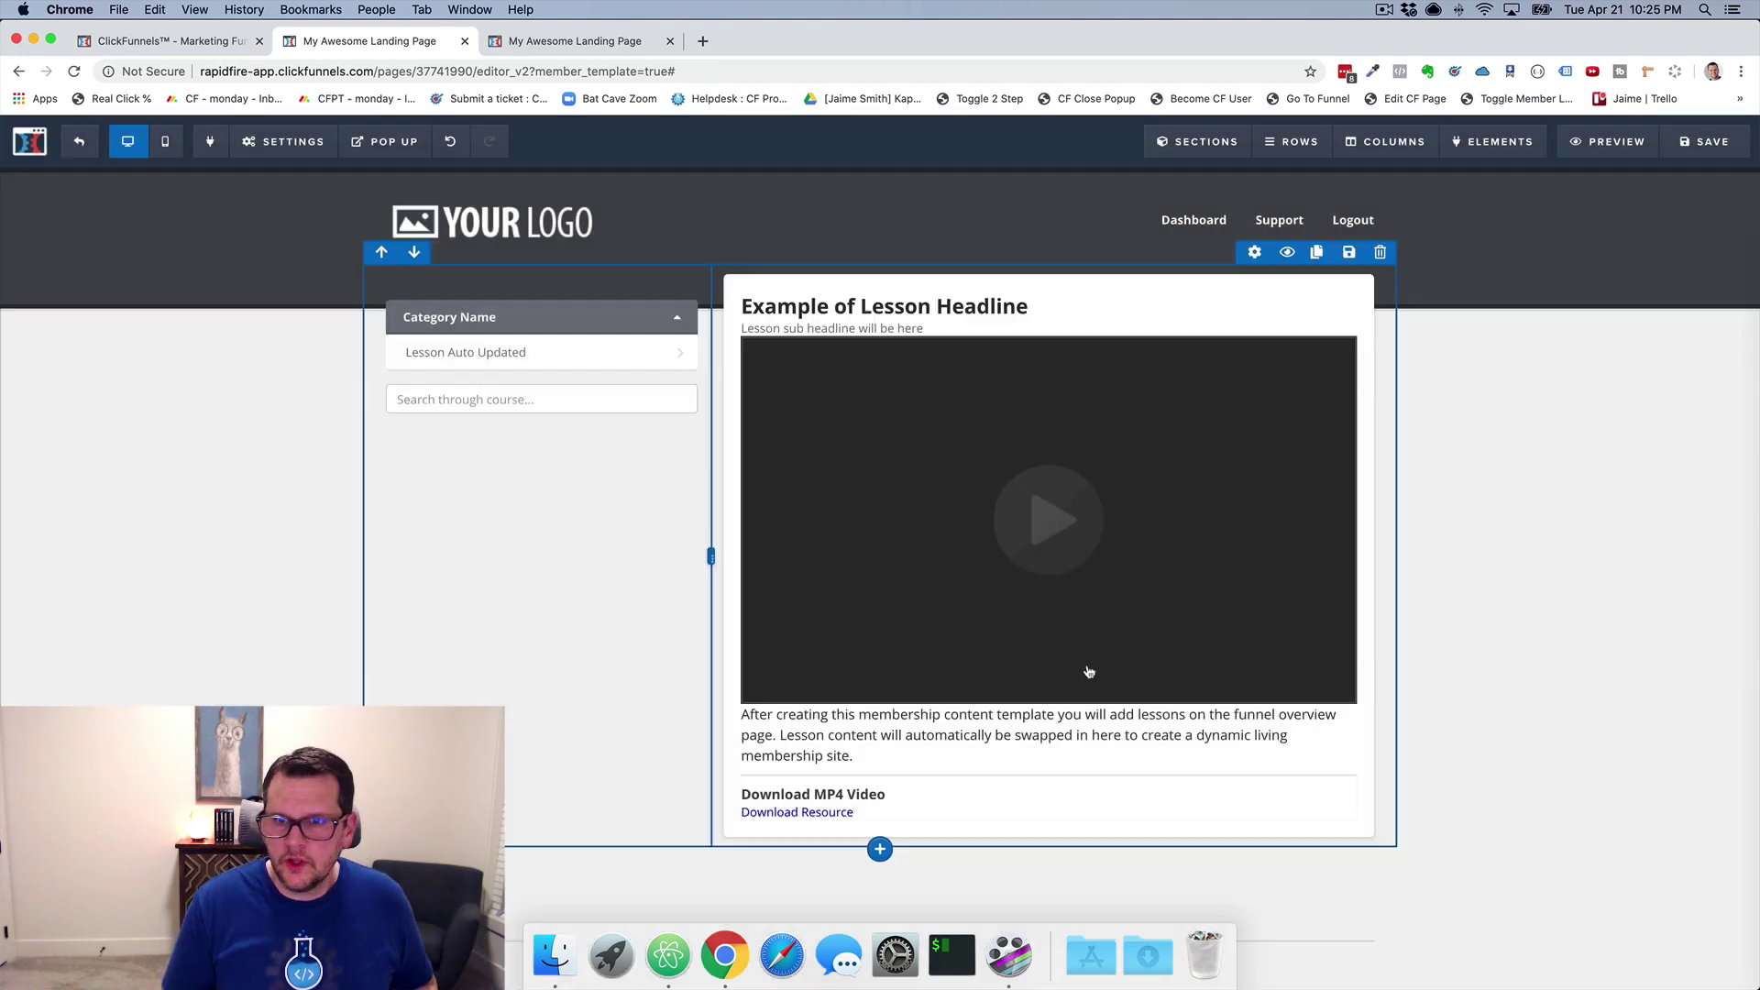
# Begin deleting the footer section, and open the Dock settings in System Preferences.
pyautogui.click(1380, 866)
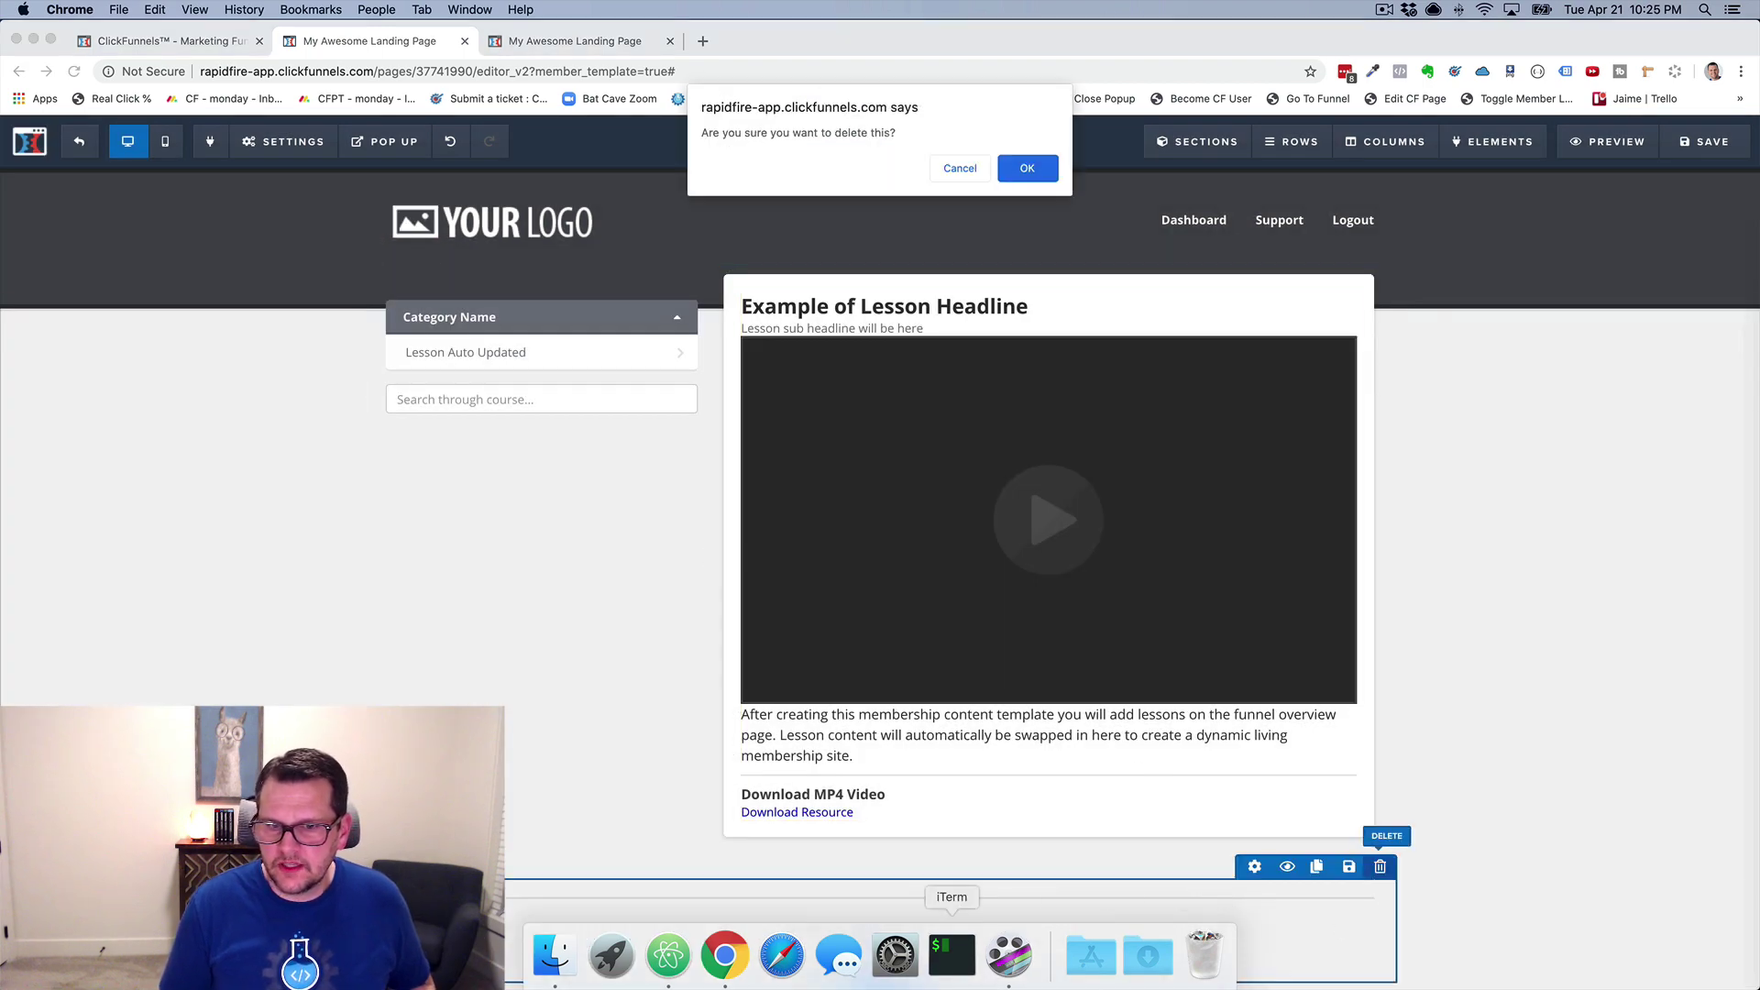
pyautogui.click(895, 955)
pyautogui.click(669, 322)
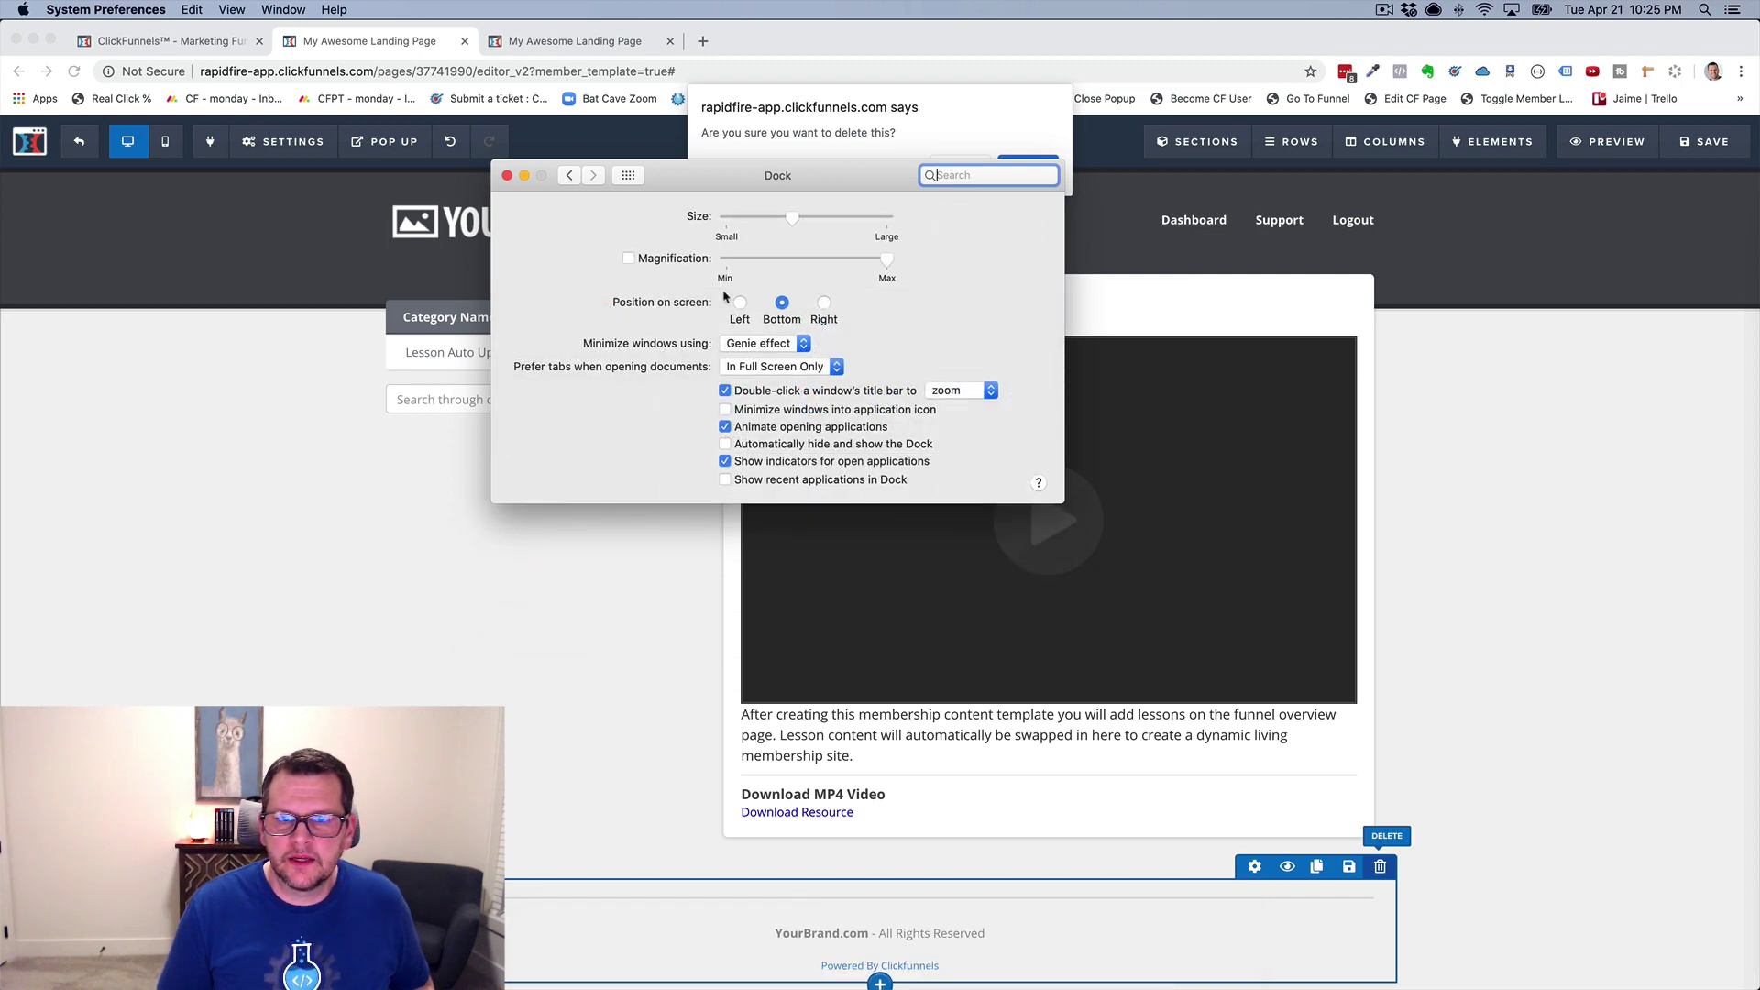
# Close the Dock preferences and cancel the footer section deletion.
pyautogui.click(507, 175)
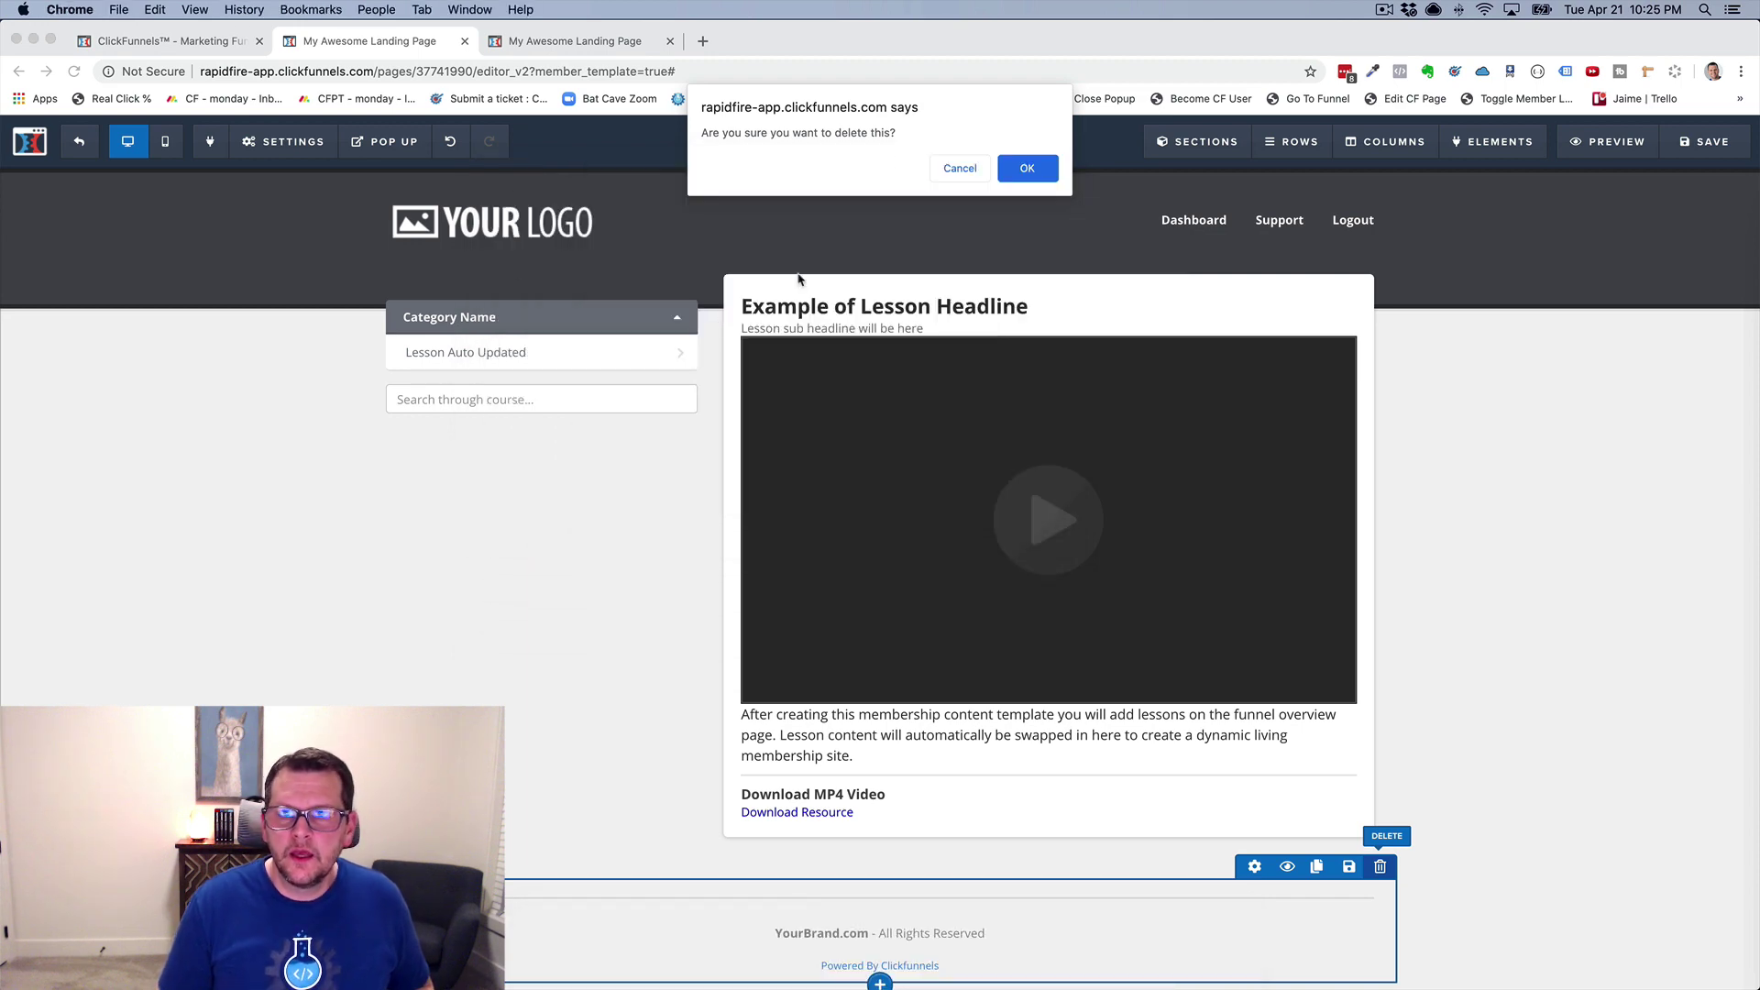
pyautogui.click(958, 169)
pyautogui.scroll(-3, 1089, 813)
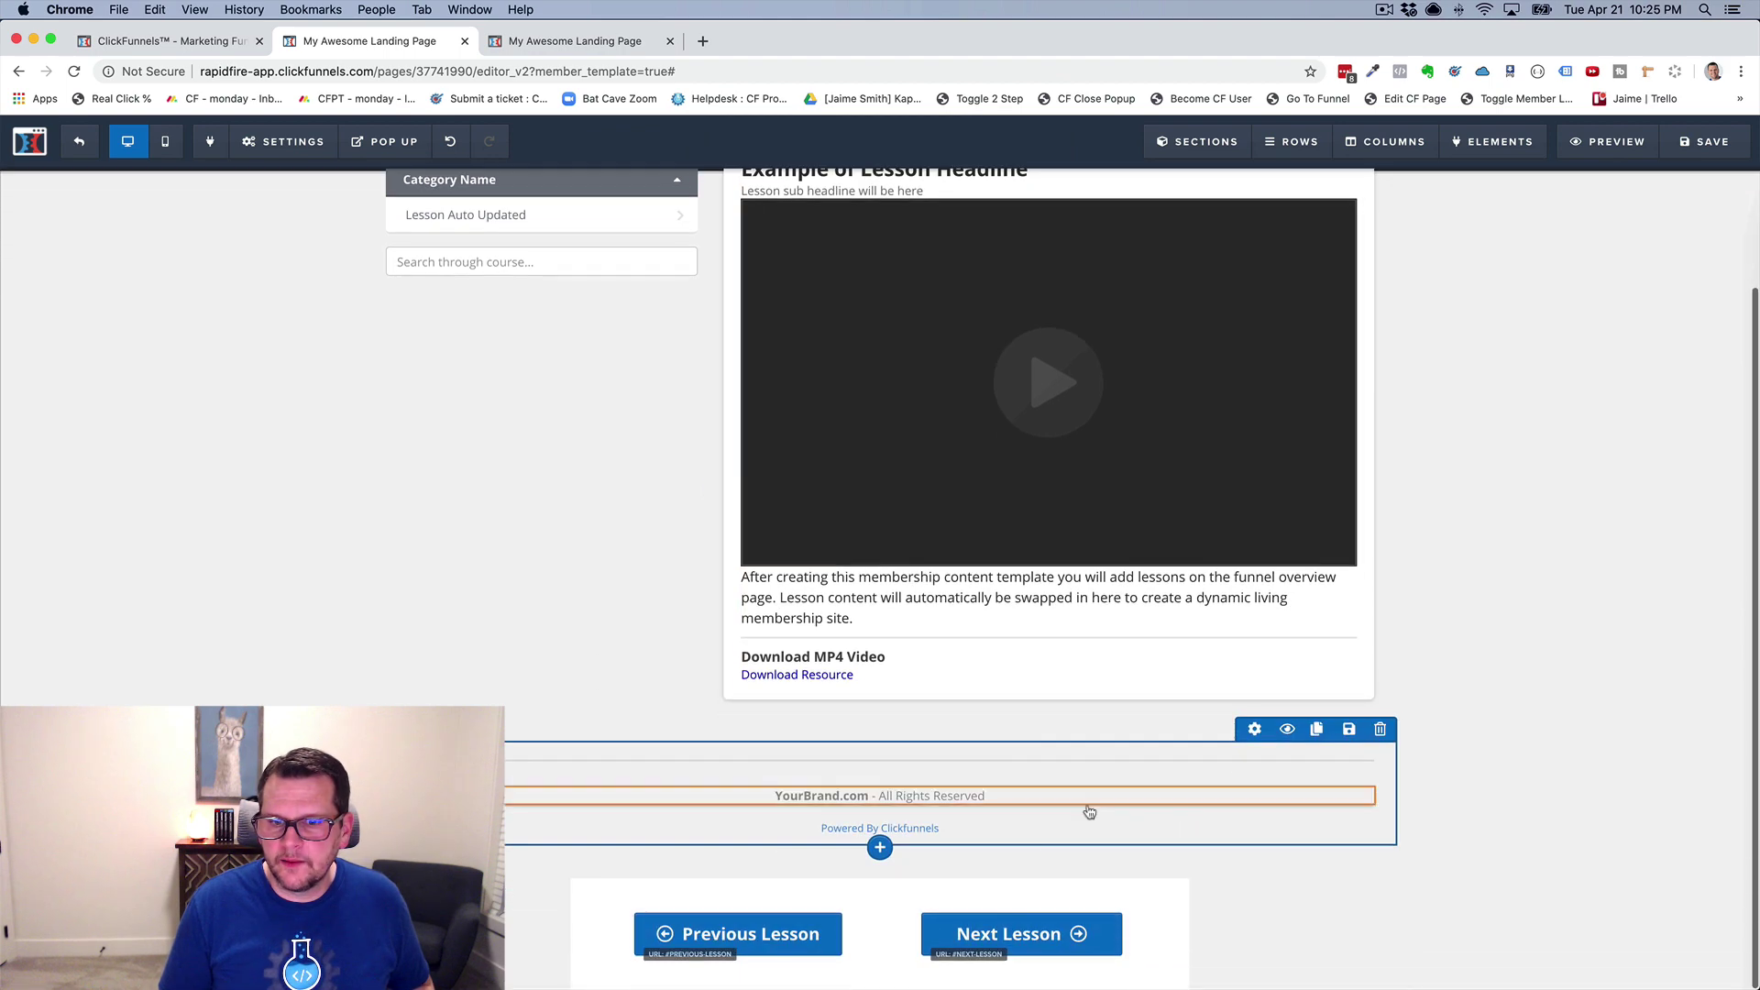
pyautogui.scroll(-1, 1089, 813)
# Open the button row's CSS info and select the #tmp_membercontent-63964 target in its title.
pyautogui.click(1032, 850)
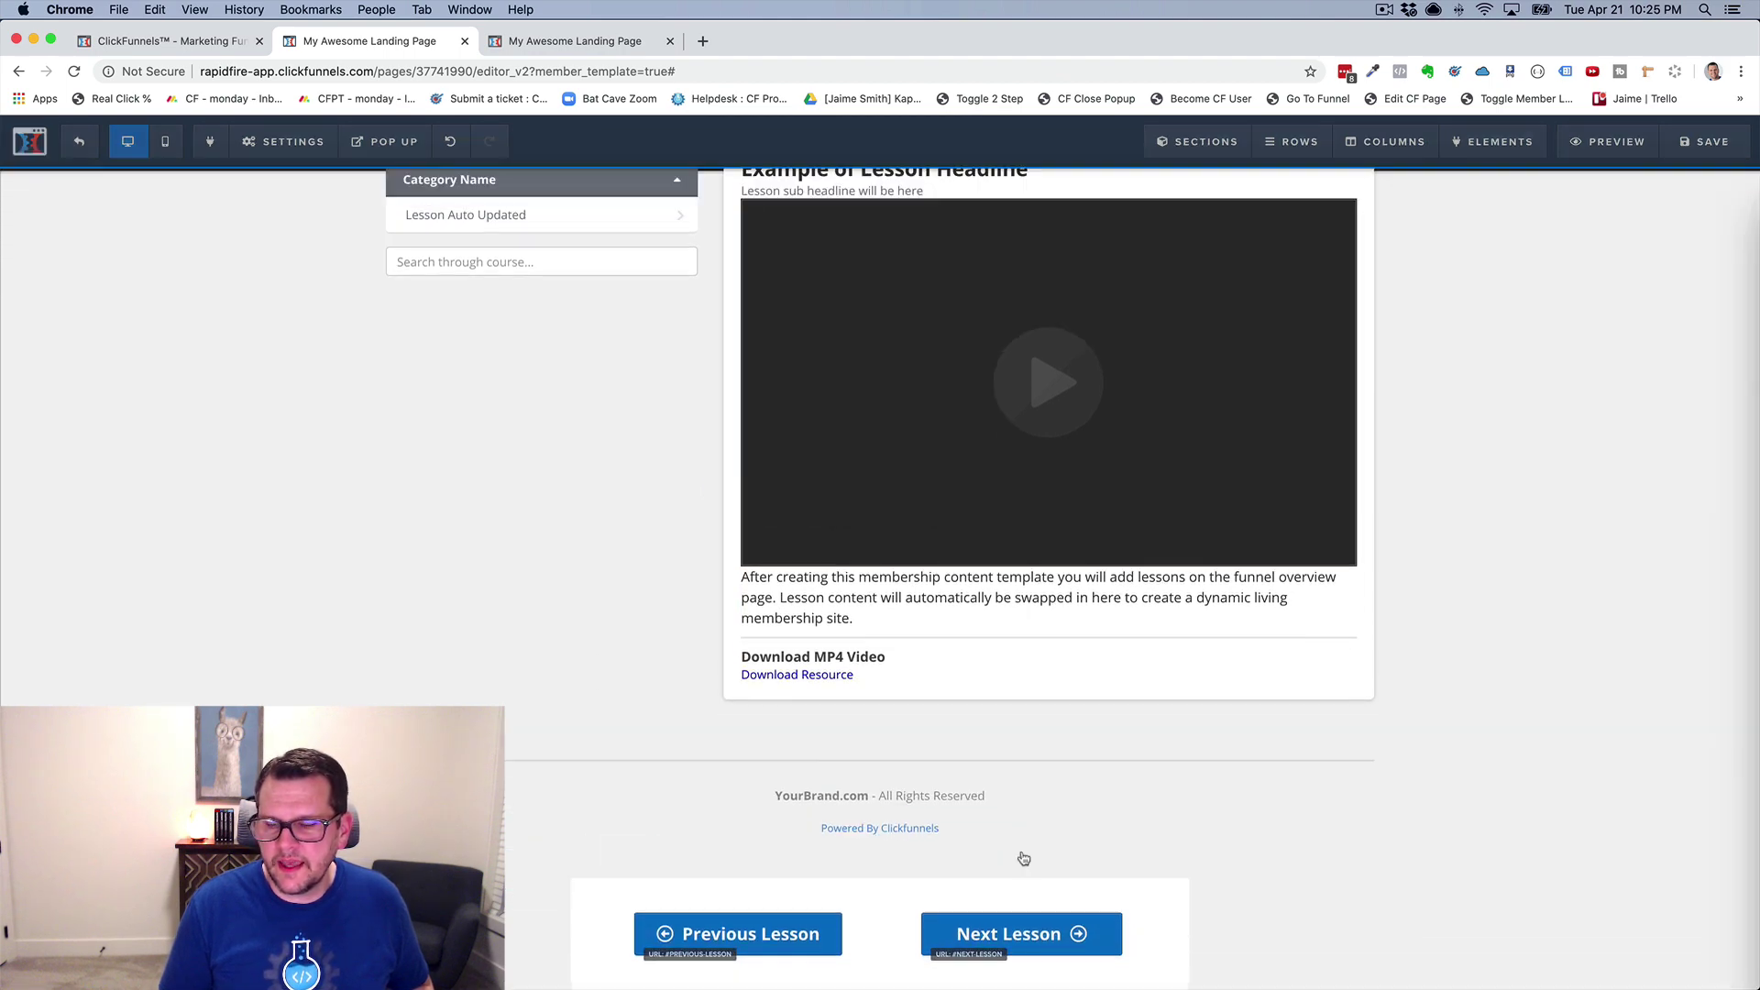
pyautogui.click(1667, 969)
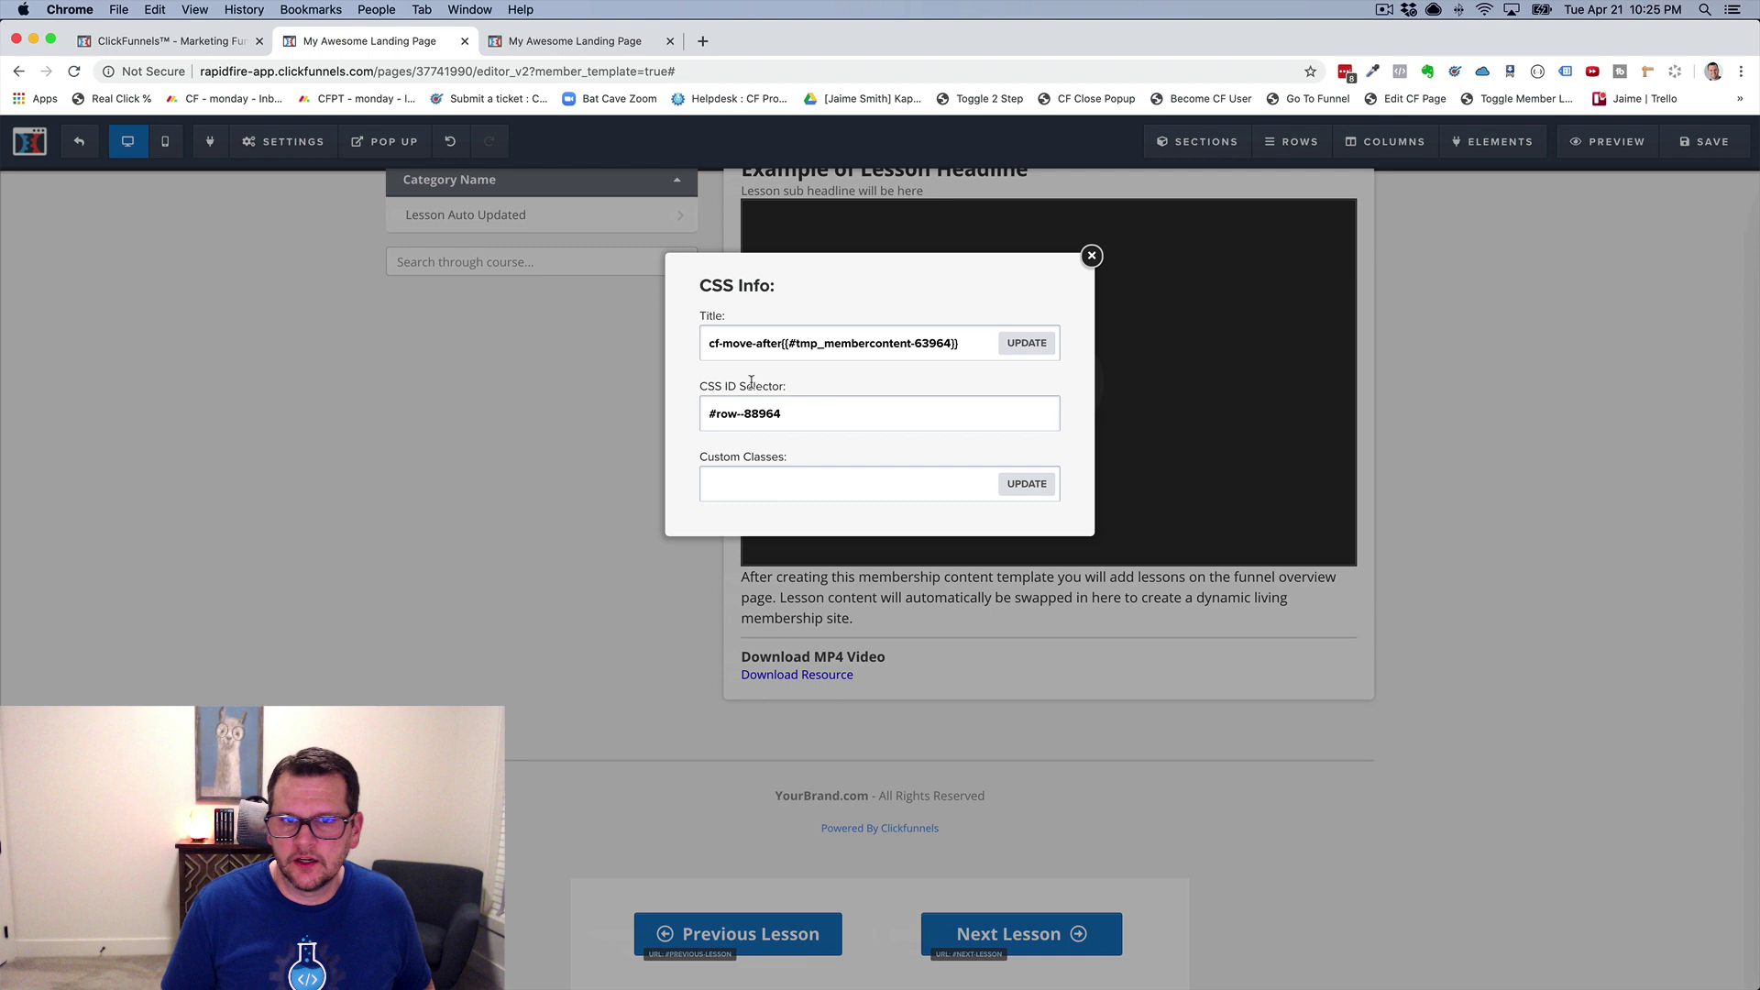
pyautogui.click(806, 345)
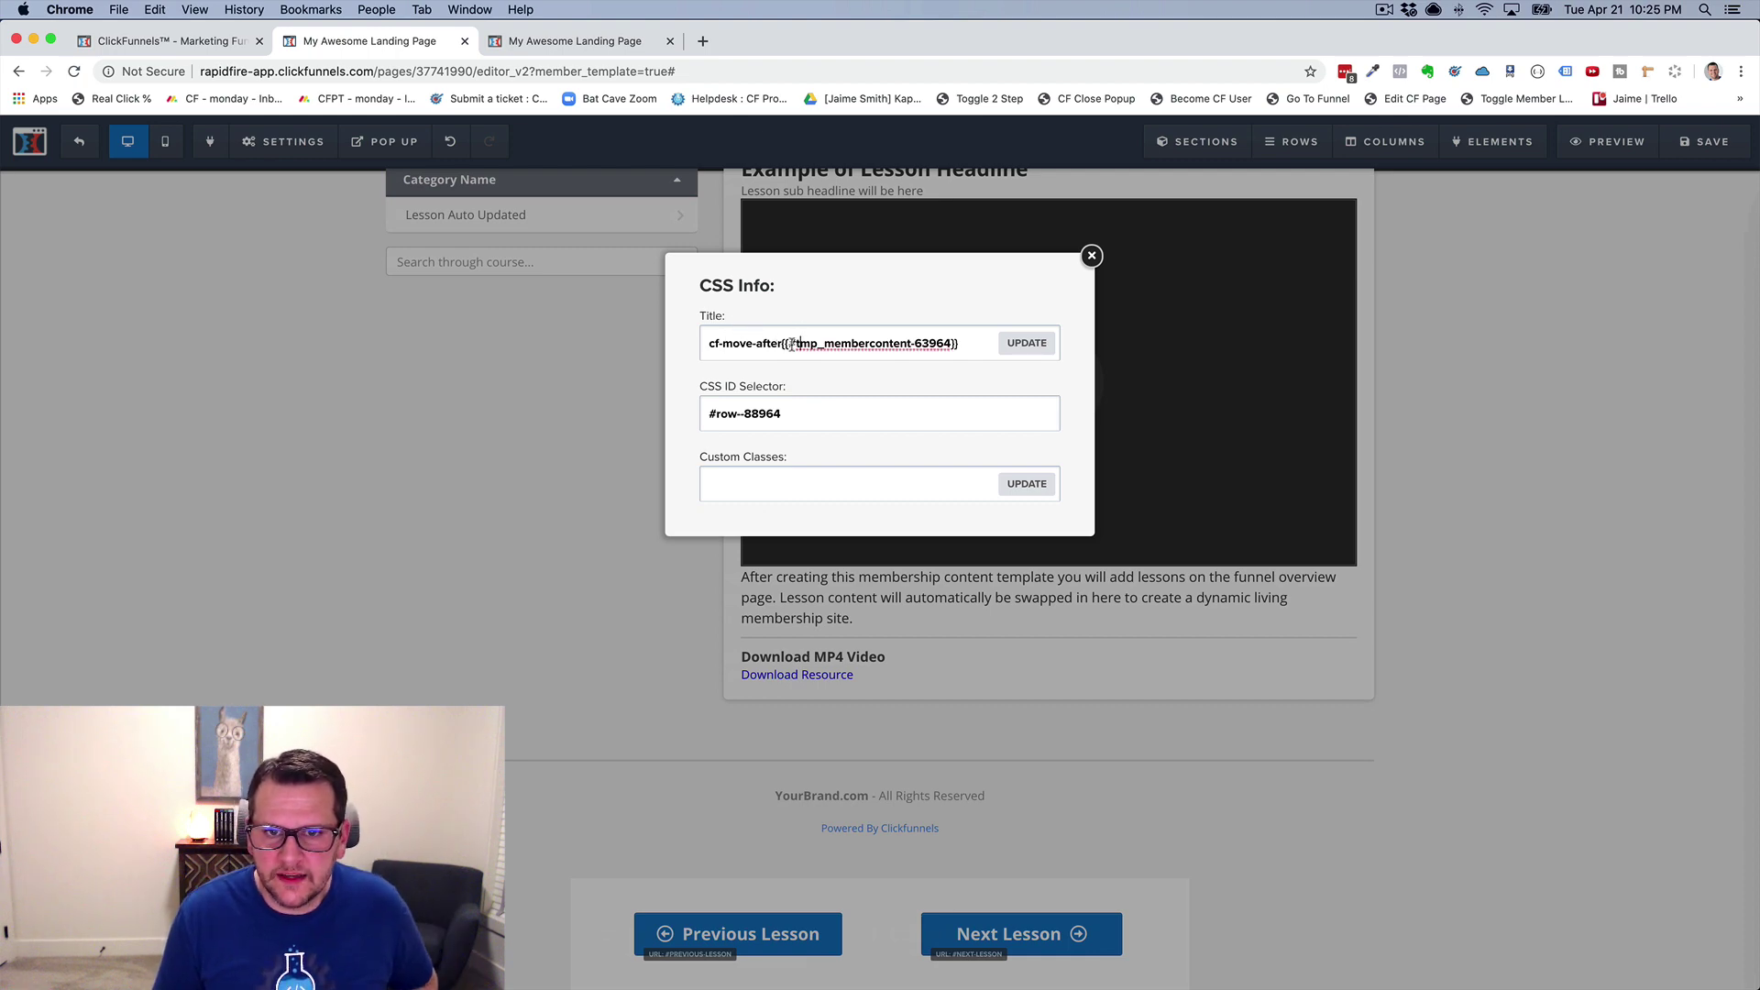
pyautogui.moveTo(792, 344); pyautogui.dragTo(951, 347)
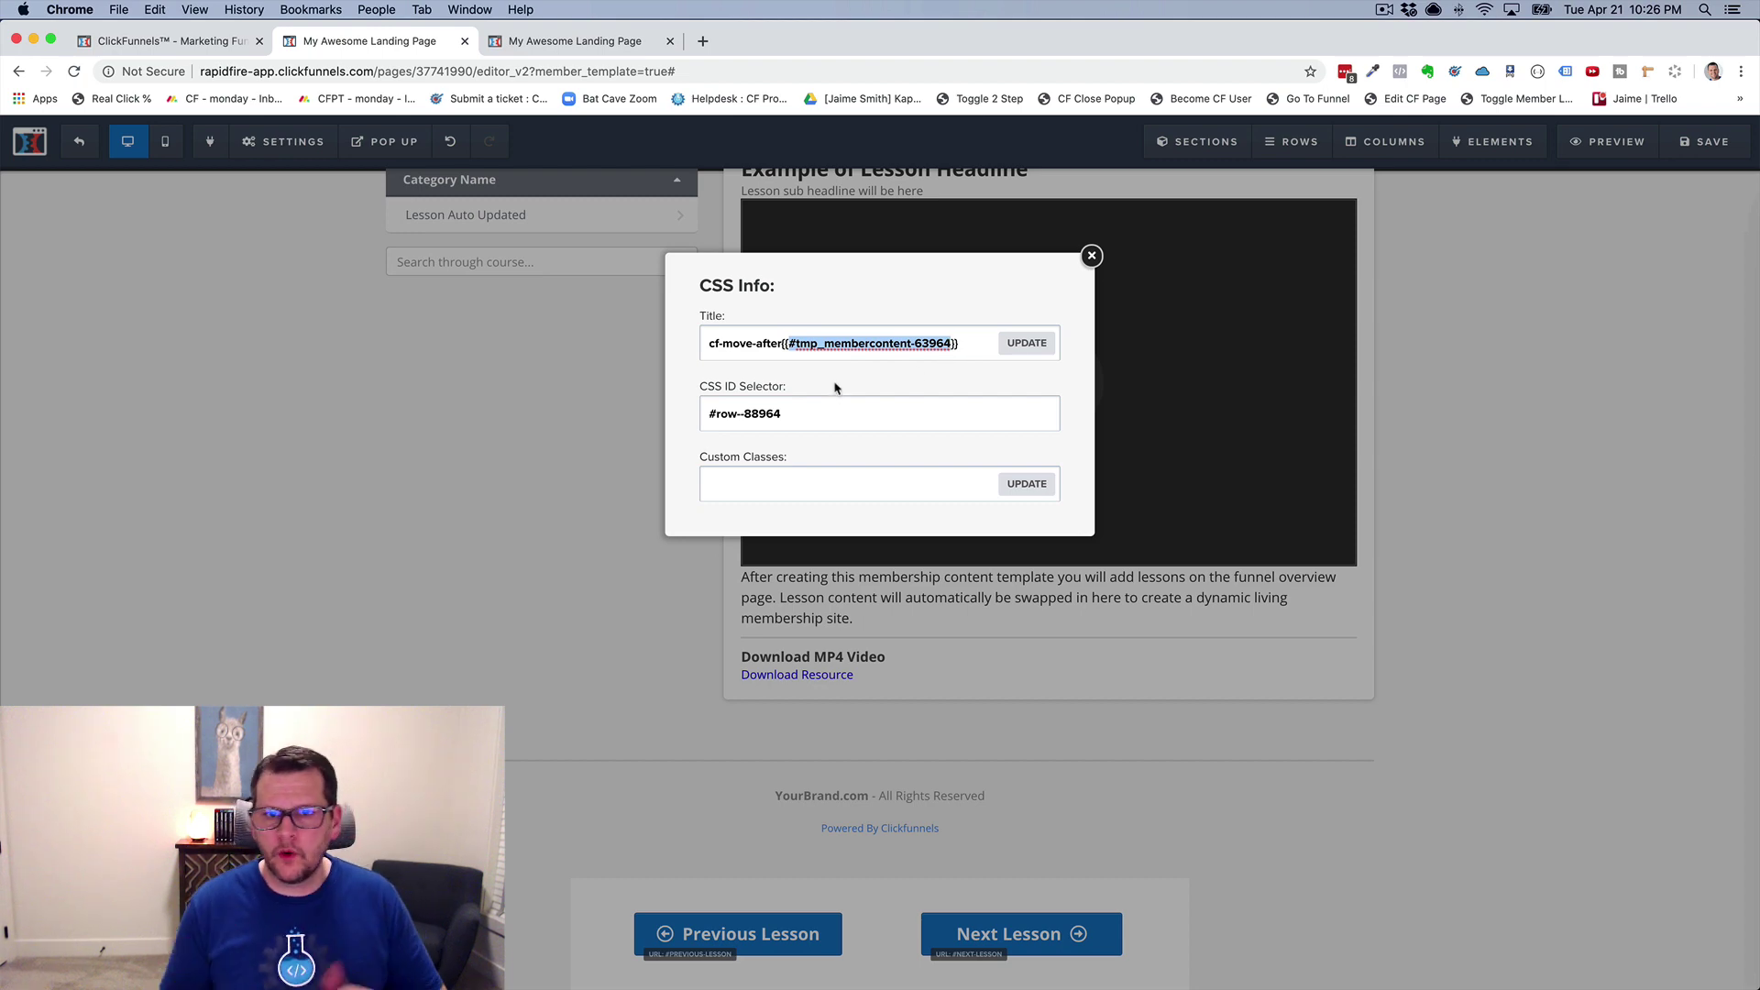
# Close the row's CSS info and copy the Membership Nav 2.1 element's CSS ID, #tmp_membernavi-18208.
pyautogui.click(1091, 256)
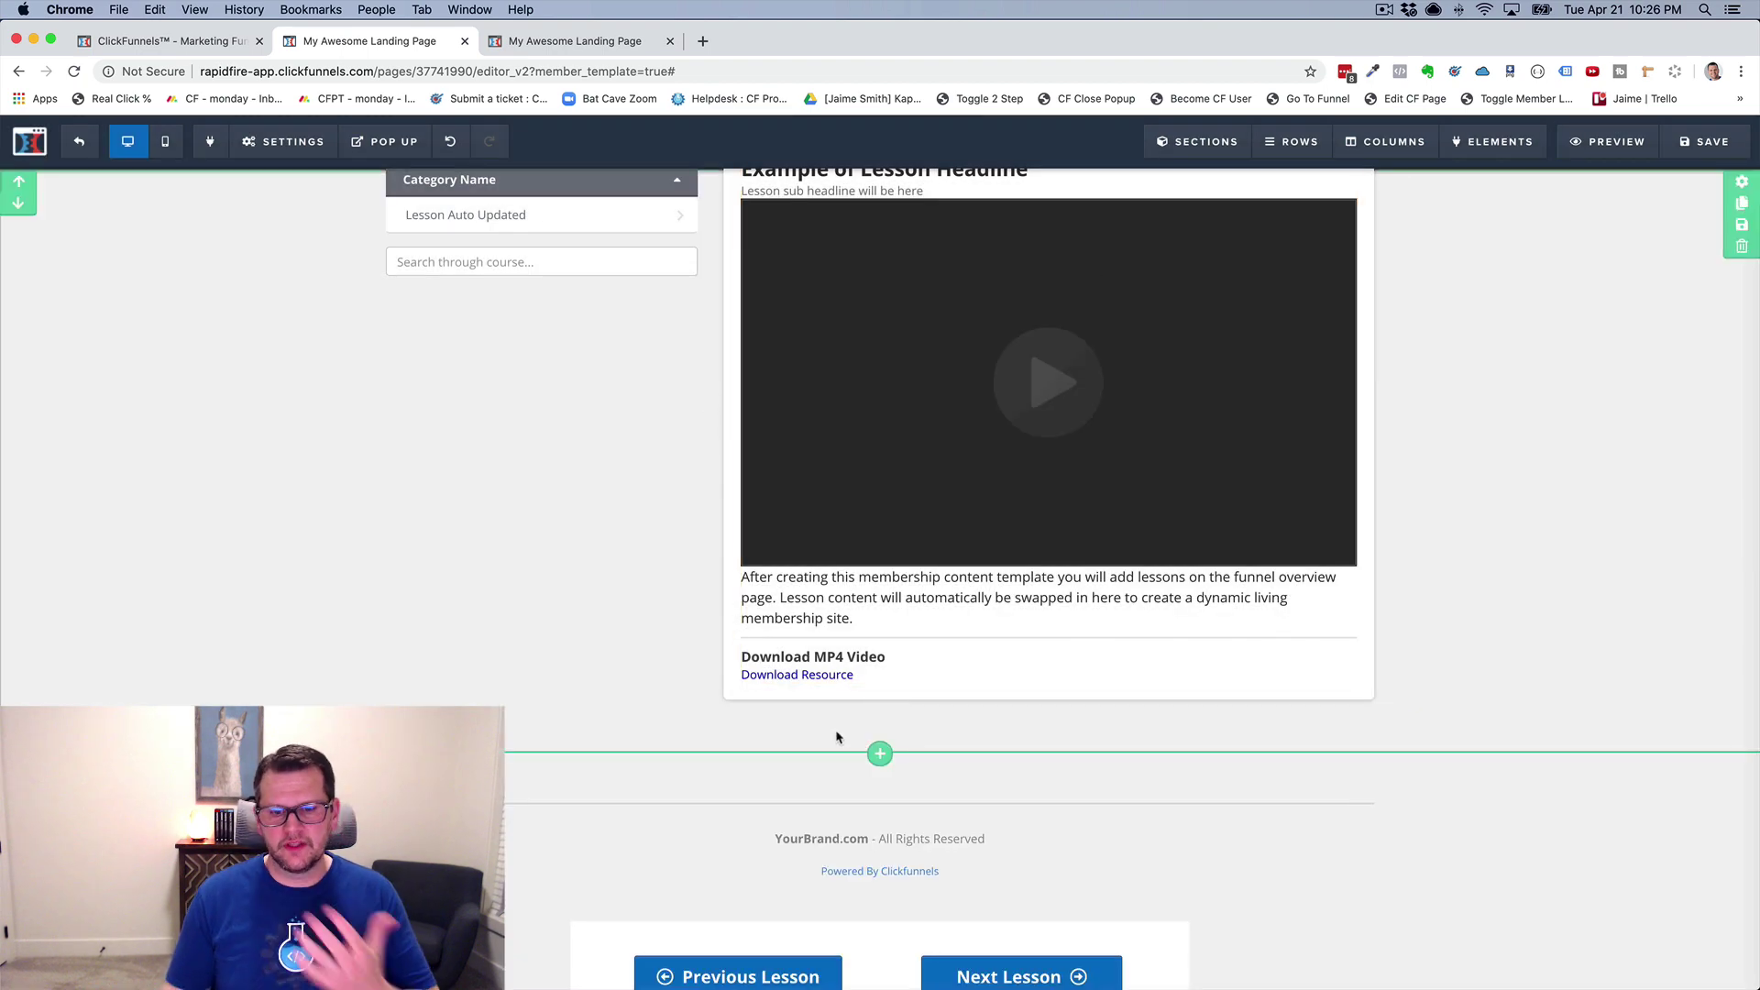
pyautogui.moveTo(1171, 903)
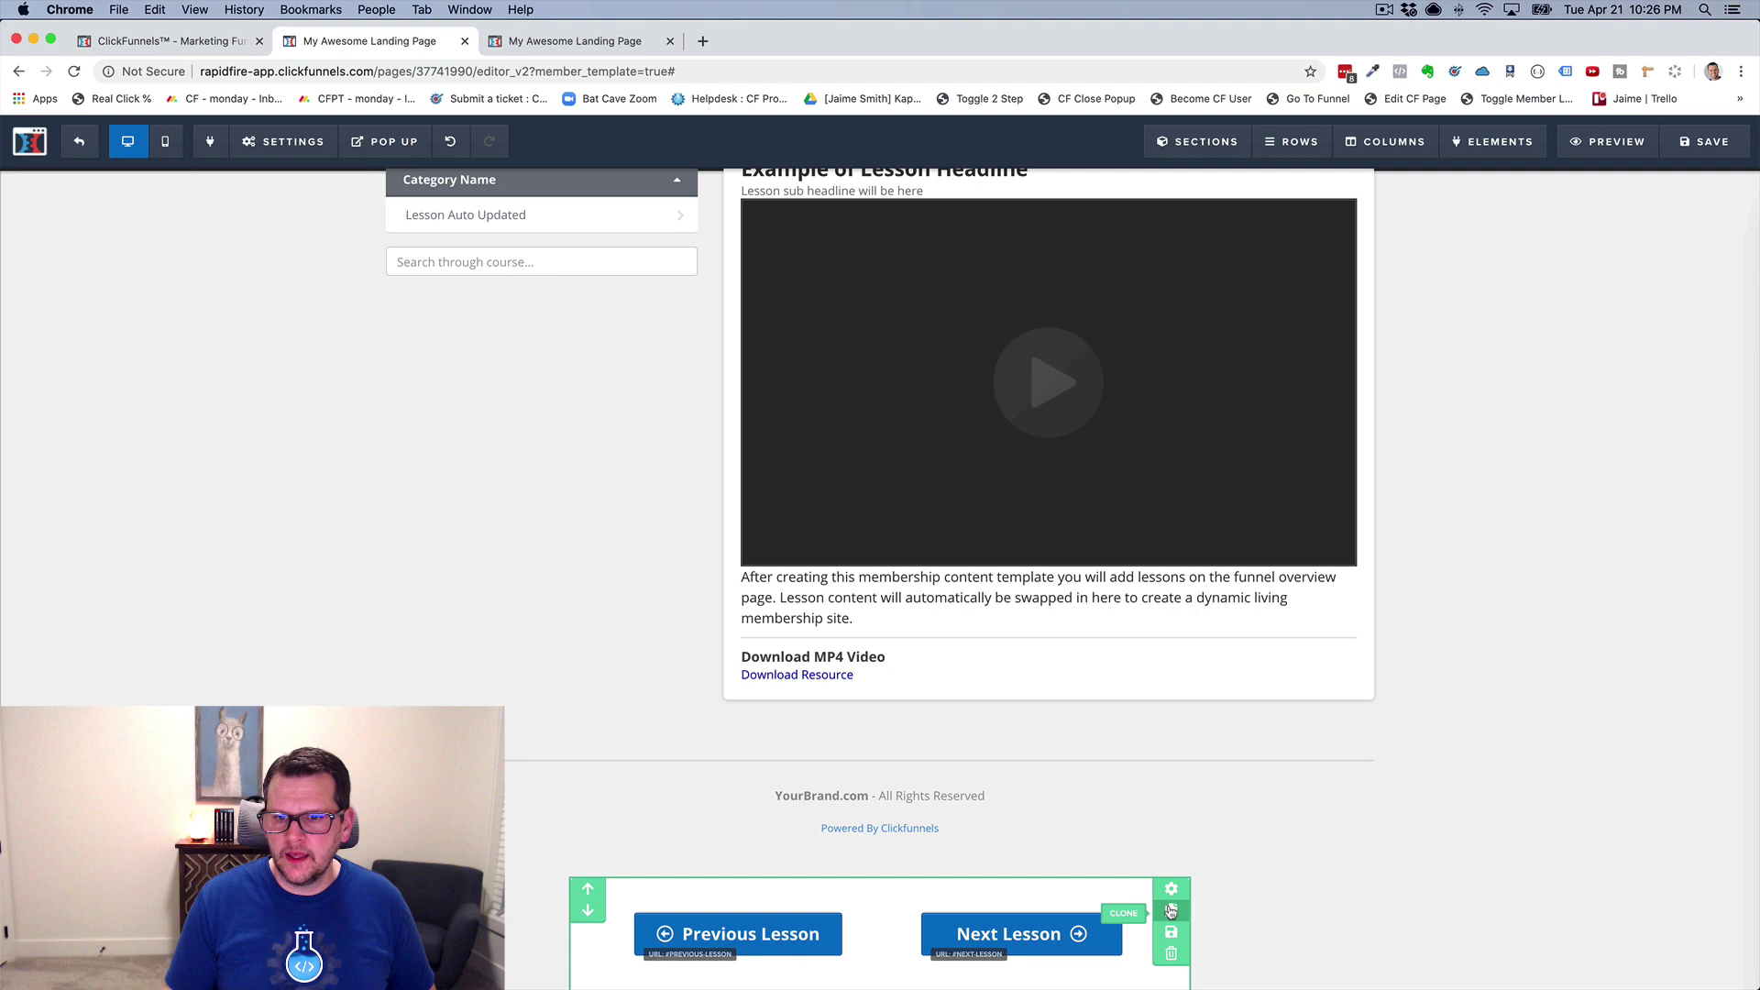
pyautogui.scroll(3, 642, 459)
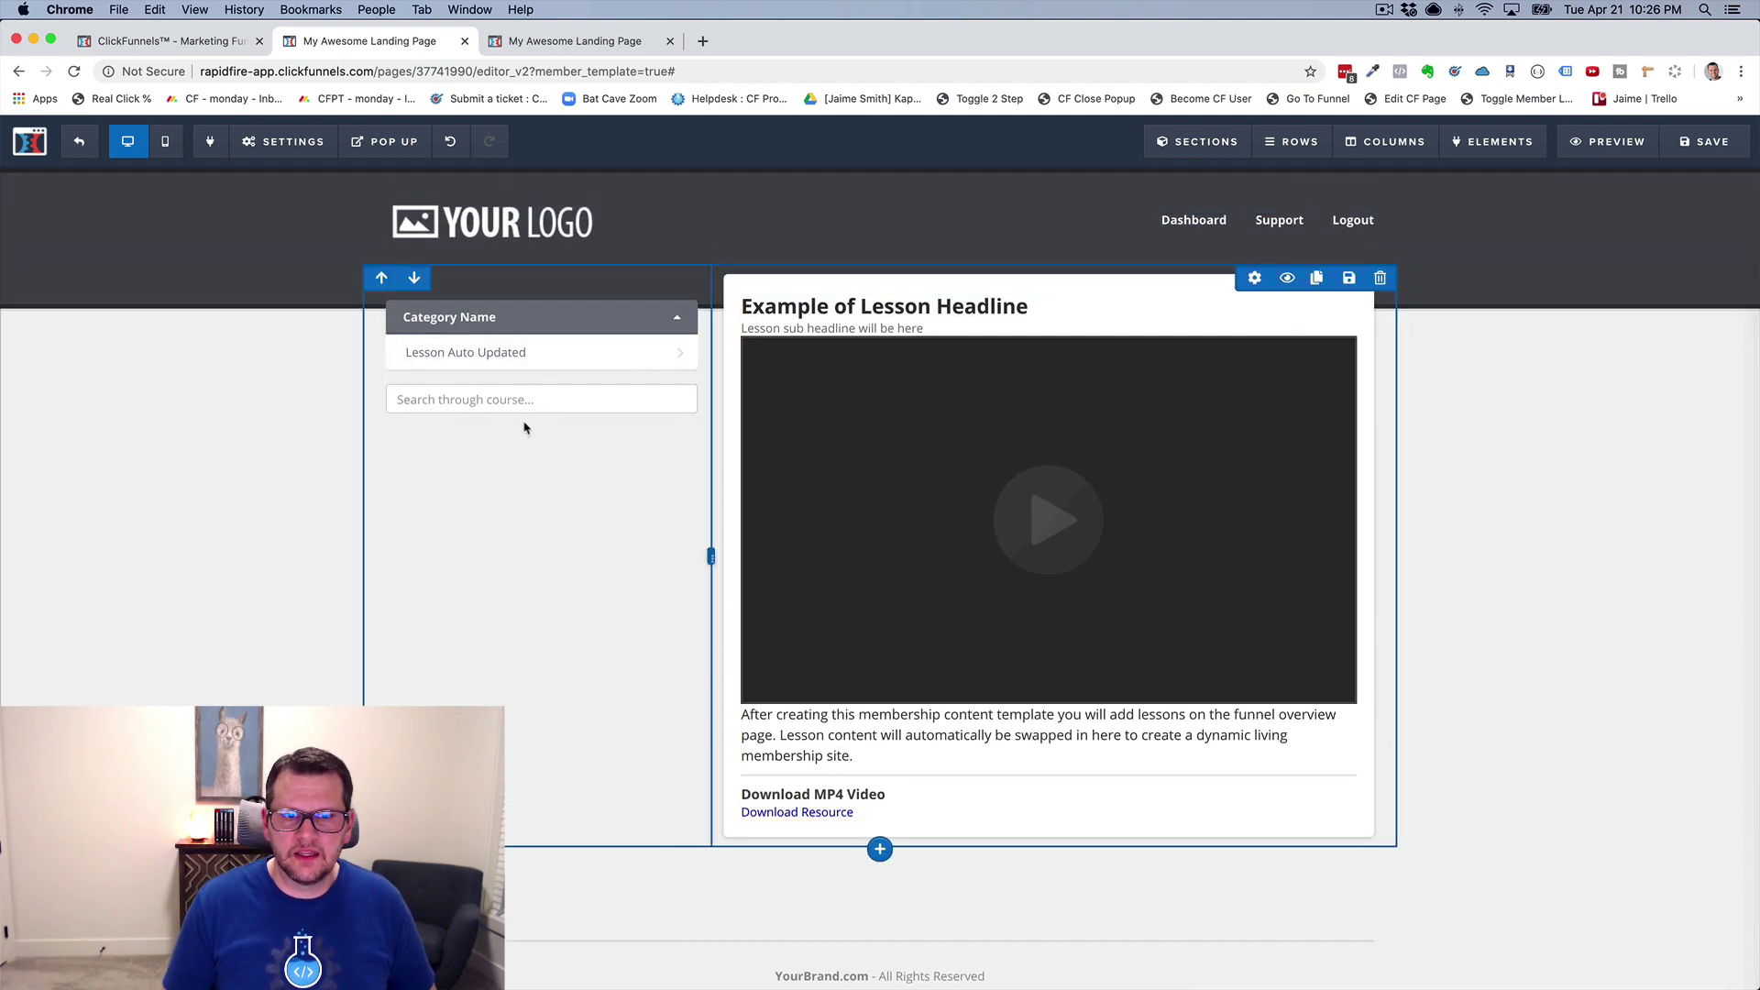
pyautogui.click(543, 387)
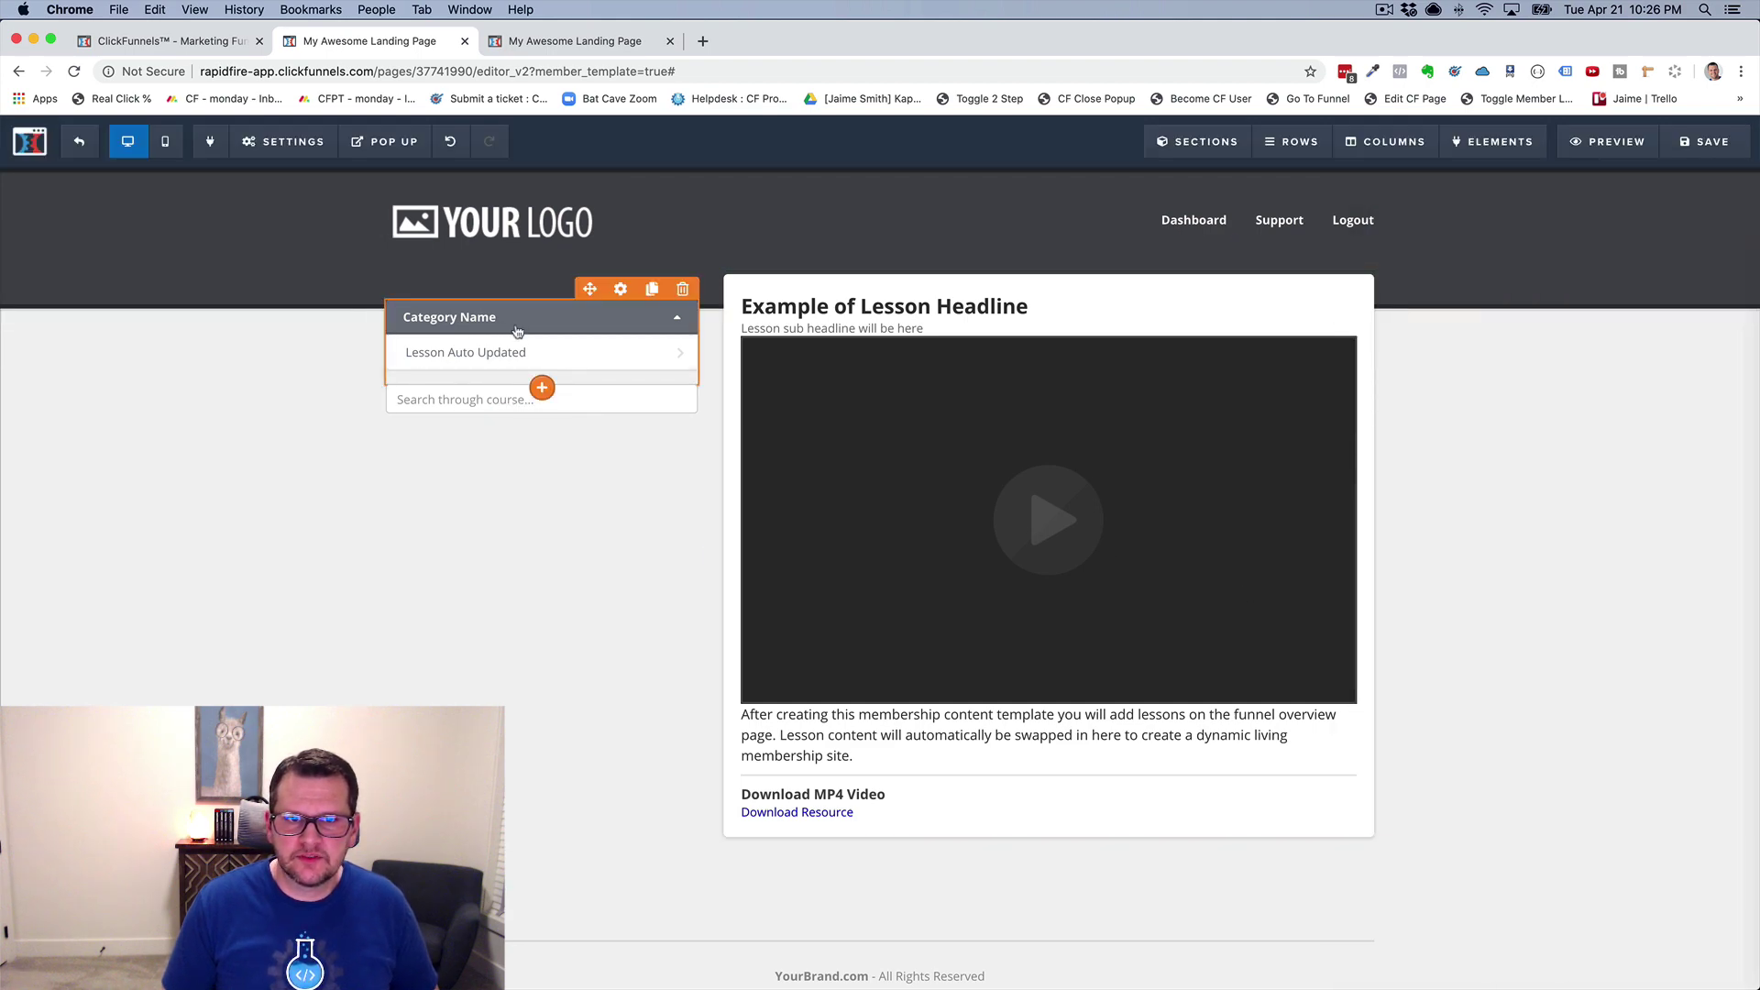
pyautogui.click(623, 289)
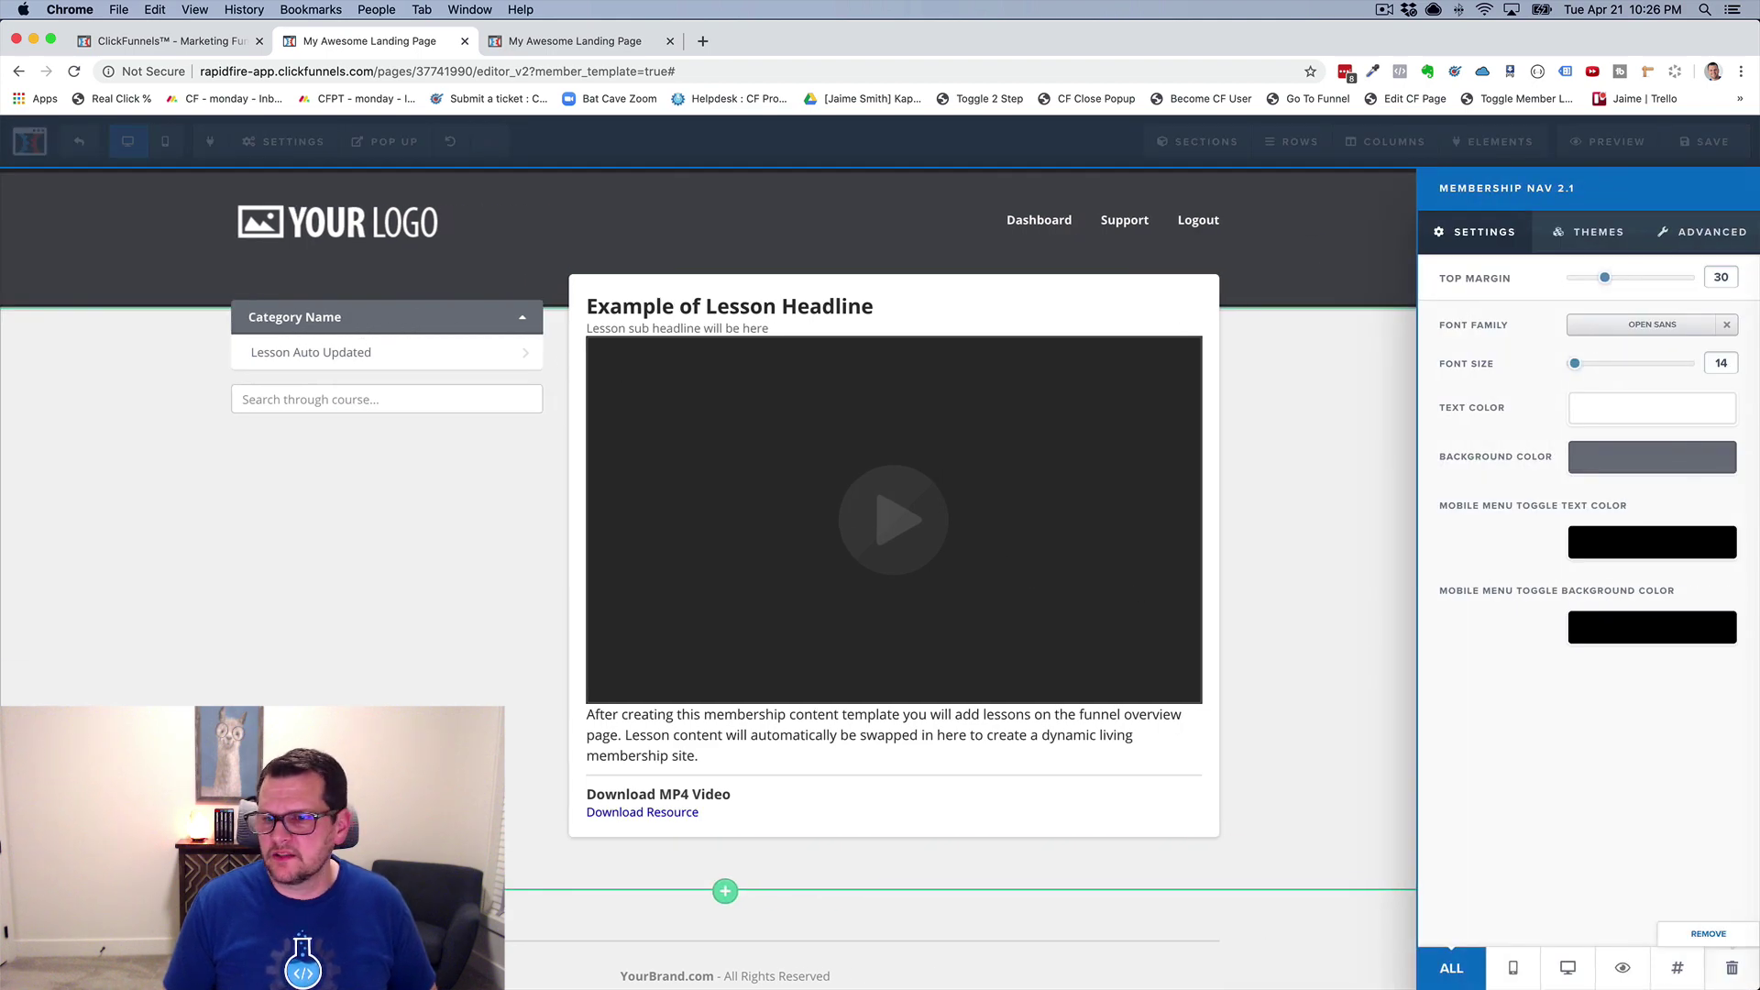
pyautogui.click(1677, 970)
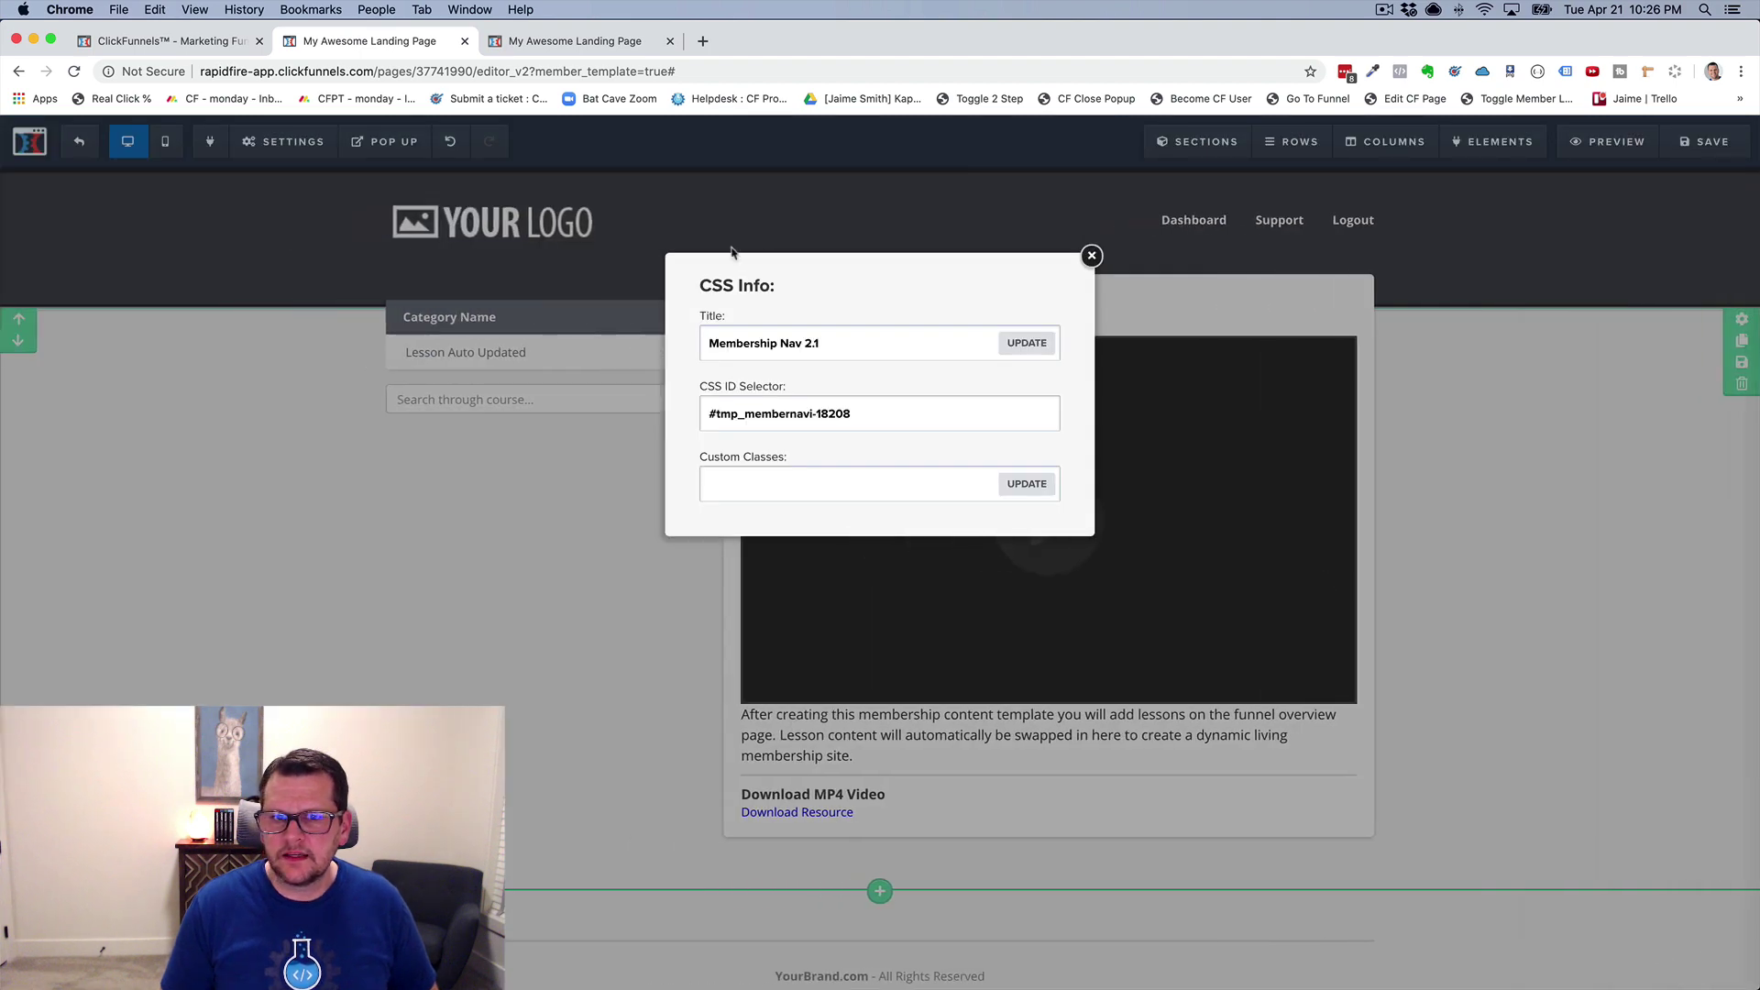
pyautogui.moveTo(863, 417); pyautogui.dragTo(694, 421)
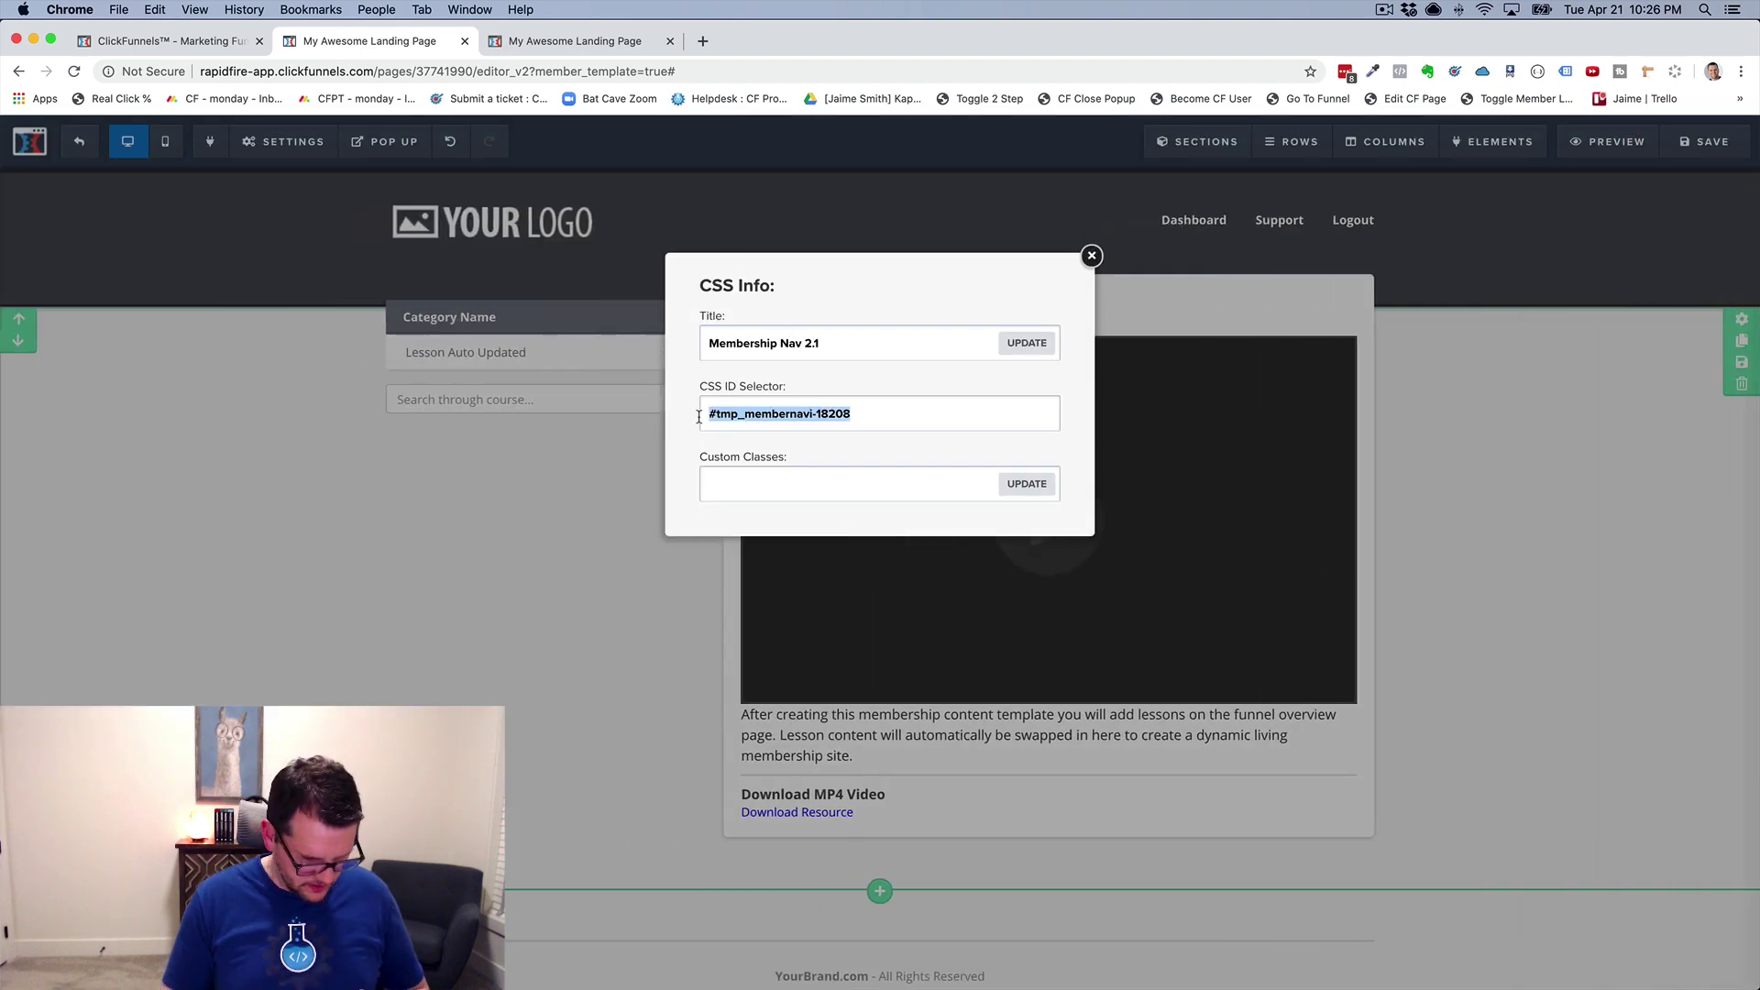
pyautogui.click(1091, 257)
pyautogui.scroll(-3, 916, 780)
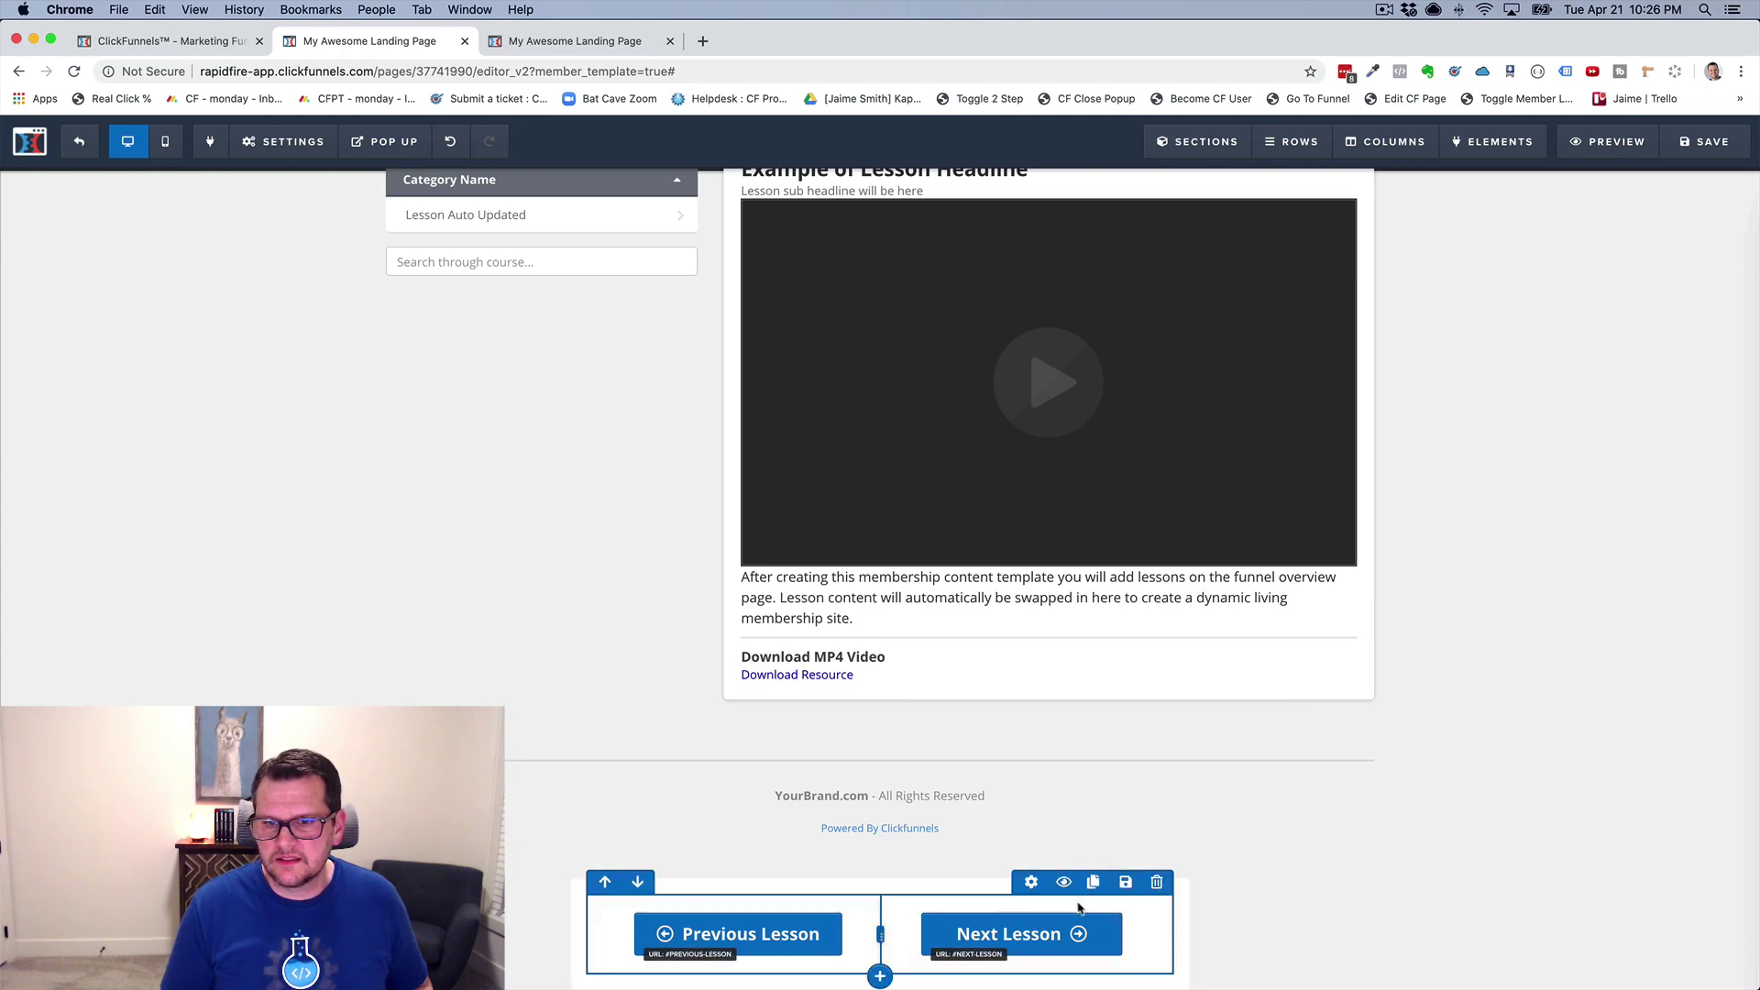
# Replace the row title's target with #tmp_membernavi-18208, giving cf-move-after(#tmp_membernavi-18208), and save.
pyautogui.click(1035, 891)
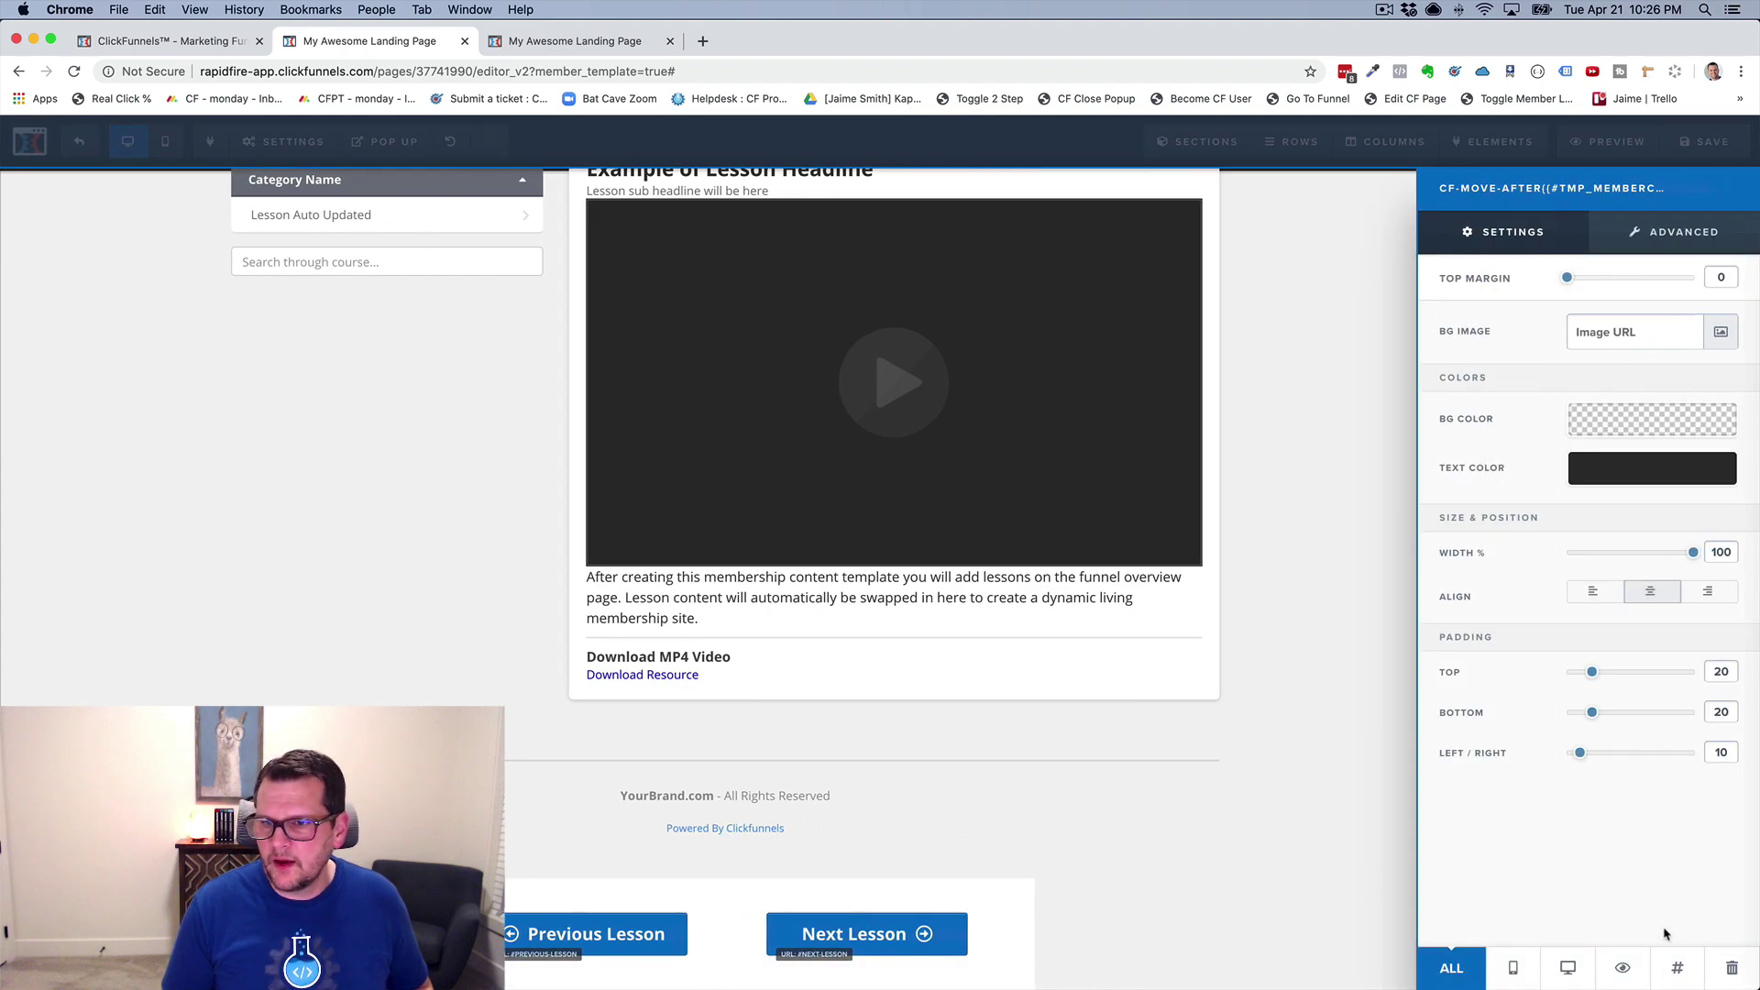
pyautogui.click(1677, 968)
pyautogui.click(809, 342)
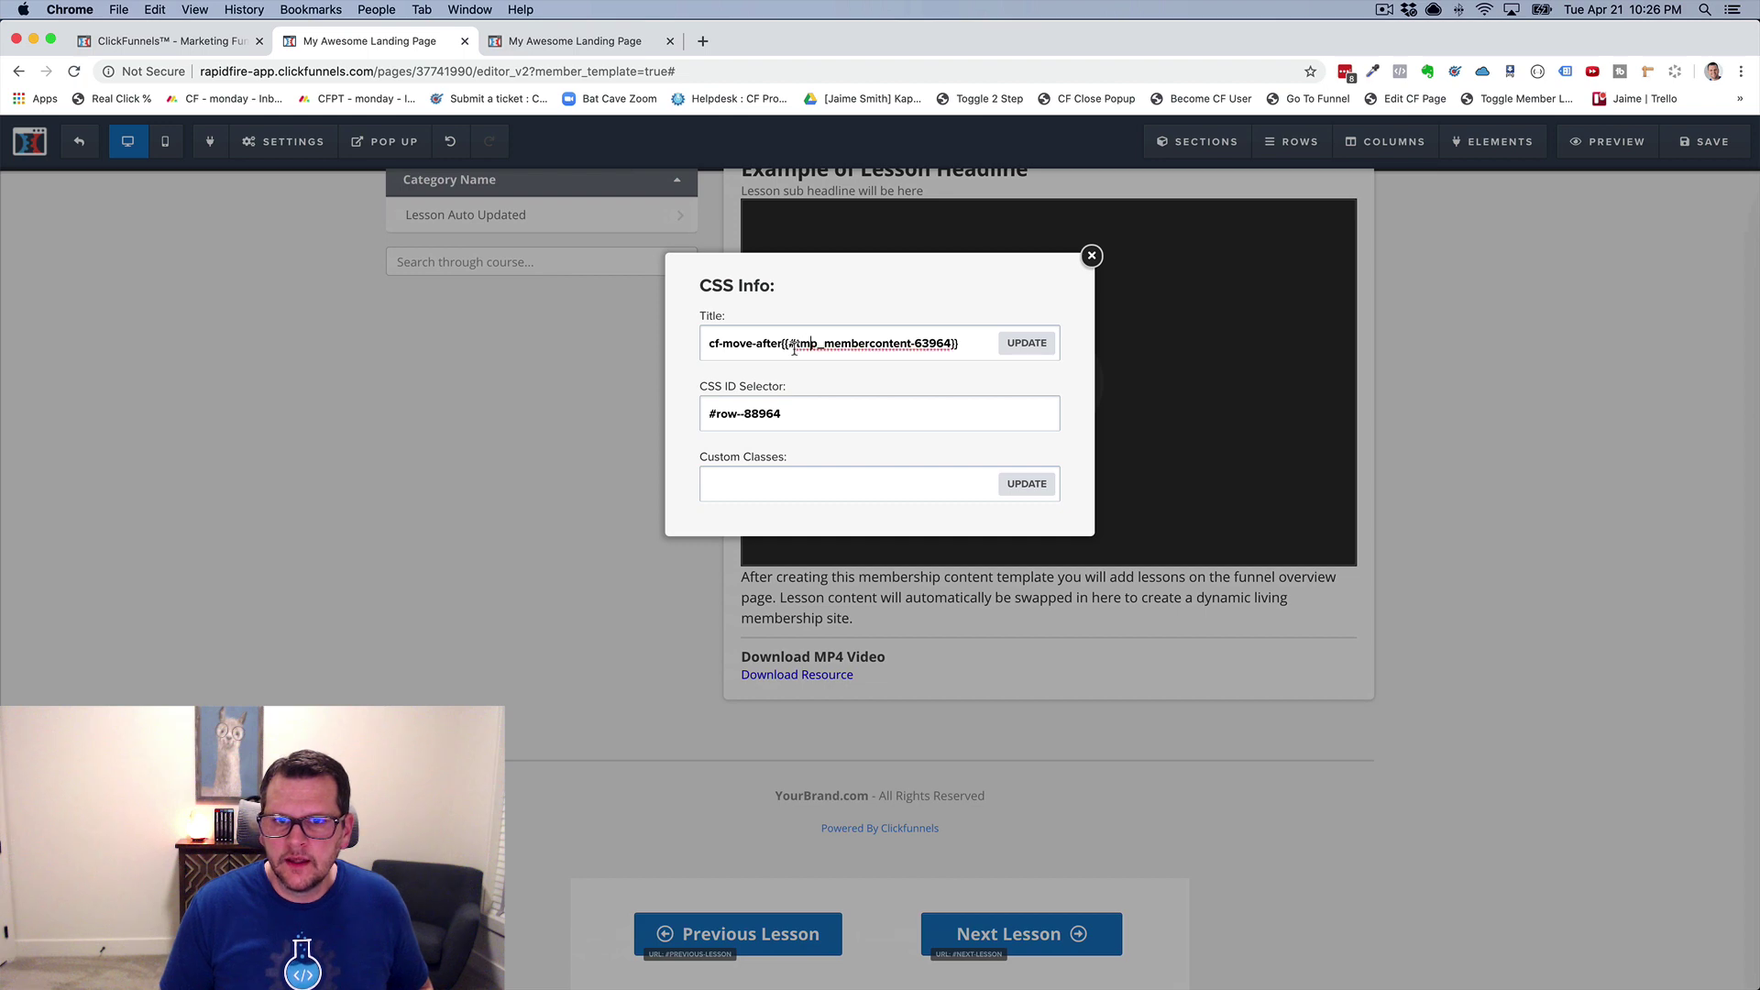
pyautogui.moveTo(789, 344); pyautogui.dragTo(947, 344)
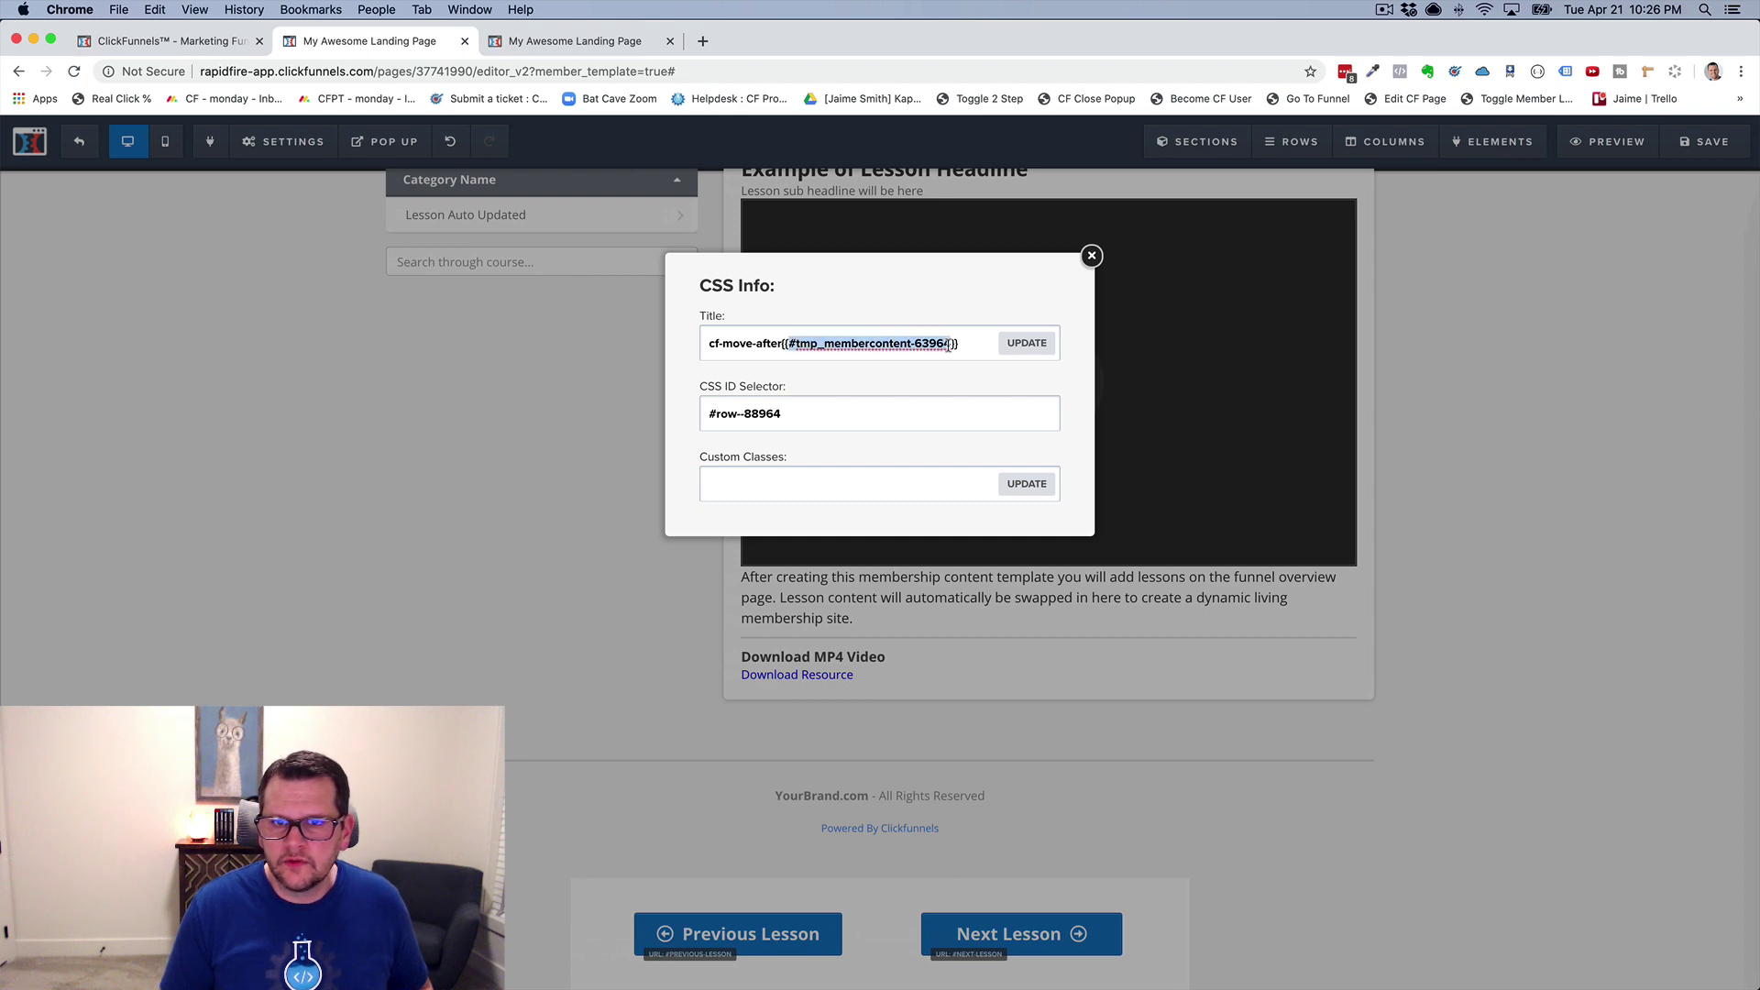
pyautogui.click(1027, 343)
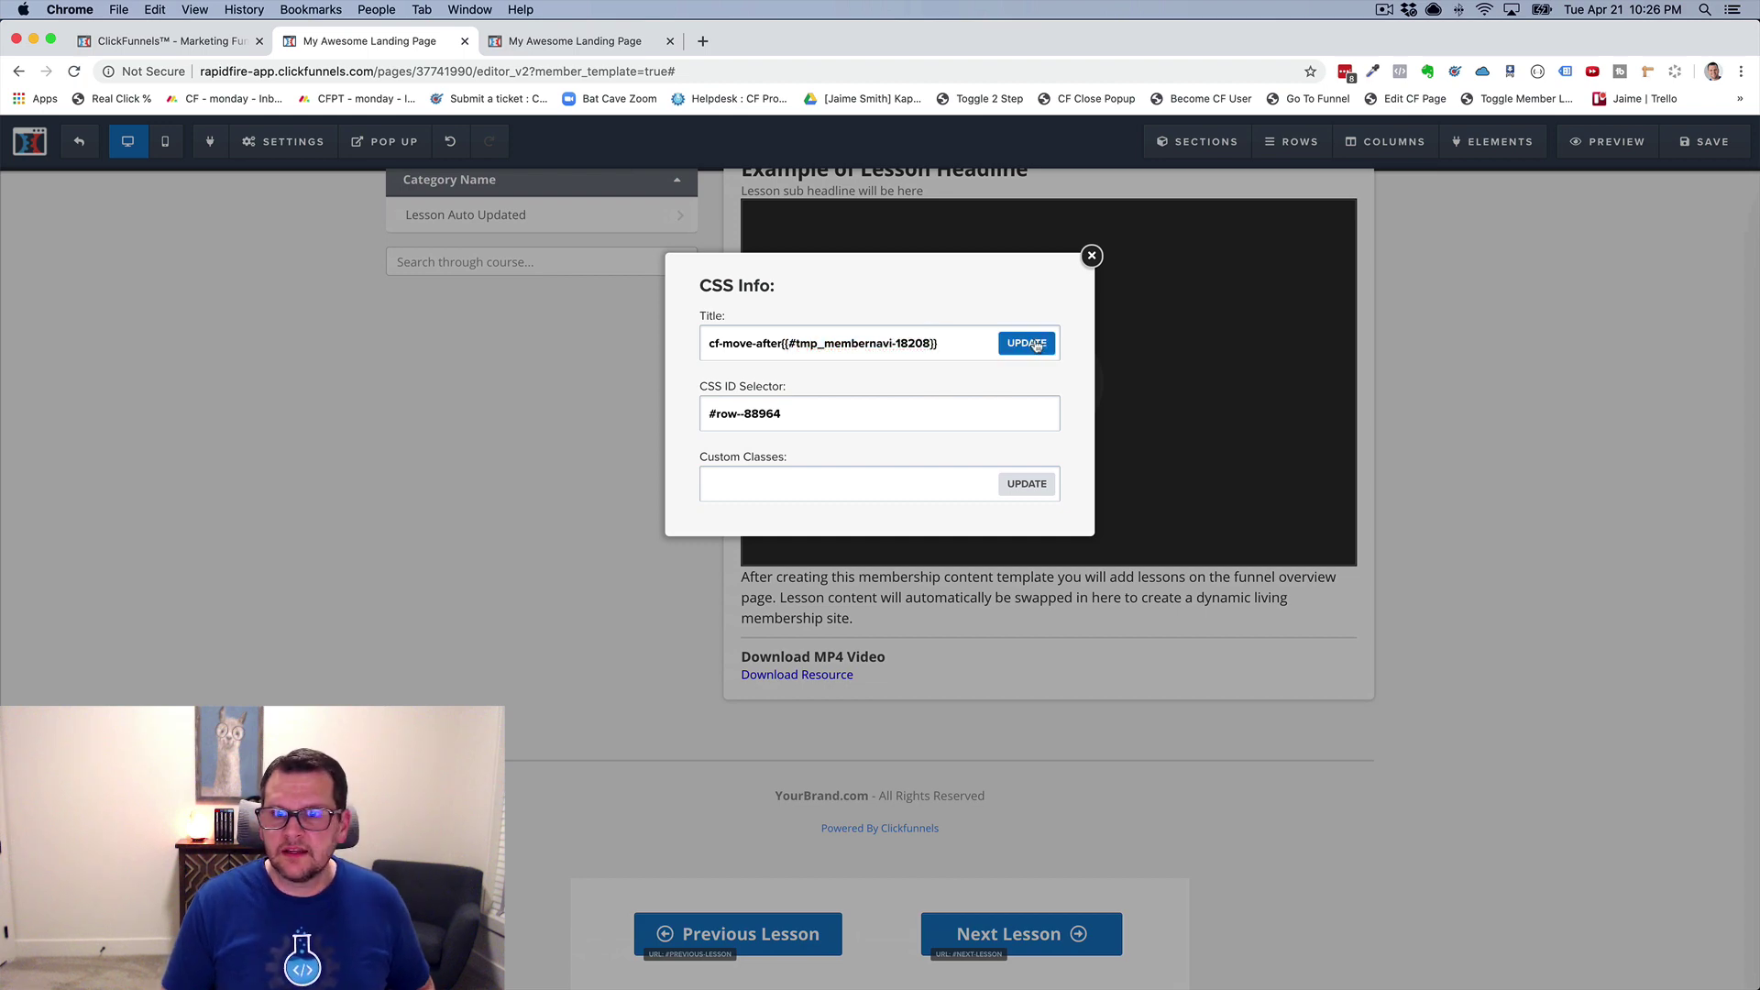
pyautogui.press('super+s')
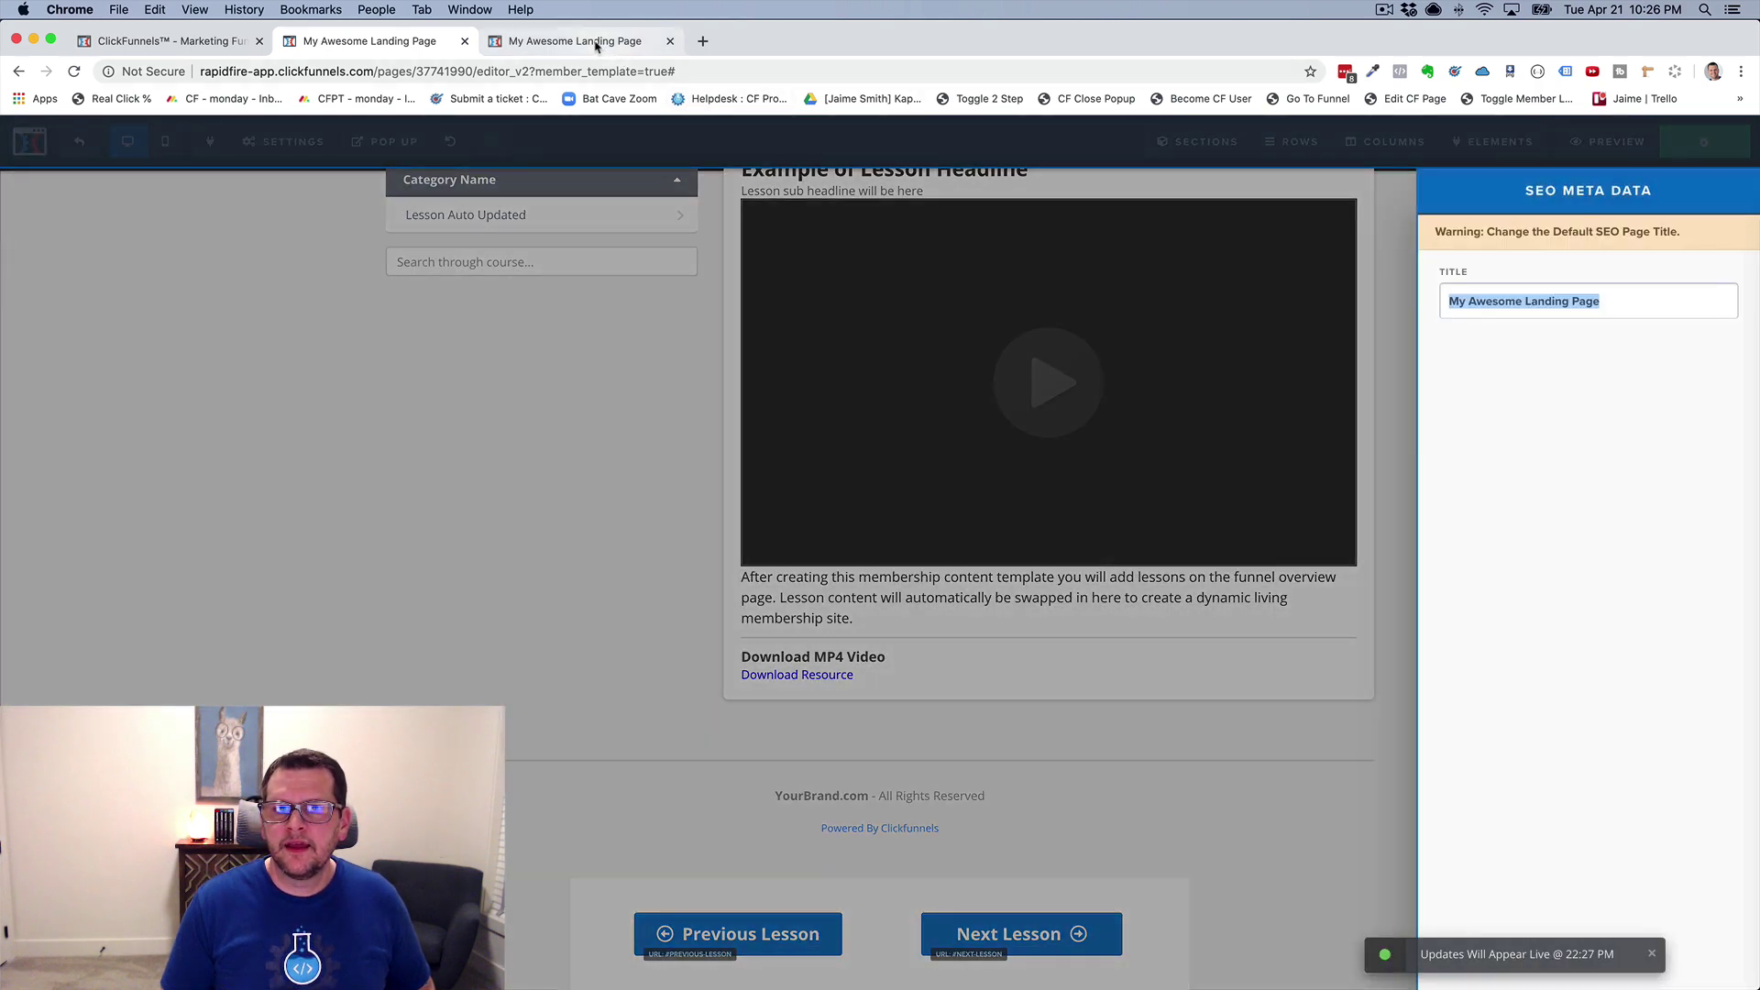
# Check the membership preview, then return to the page editor and dismiss the SEO meta data panel.
pyautogui.click(596, 45)
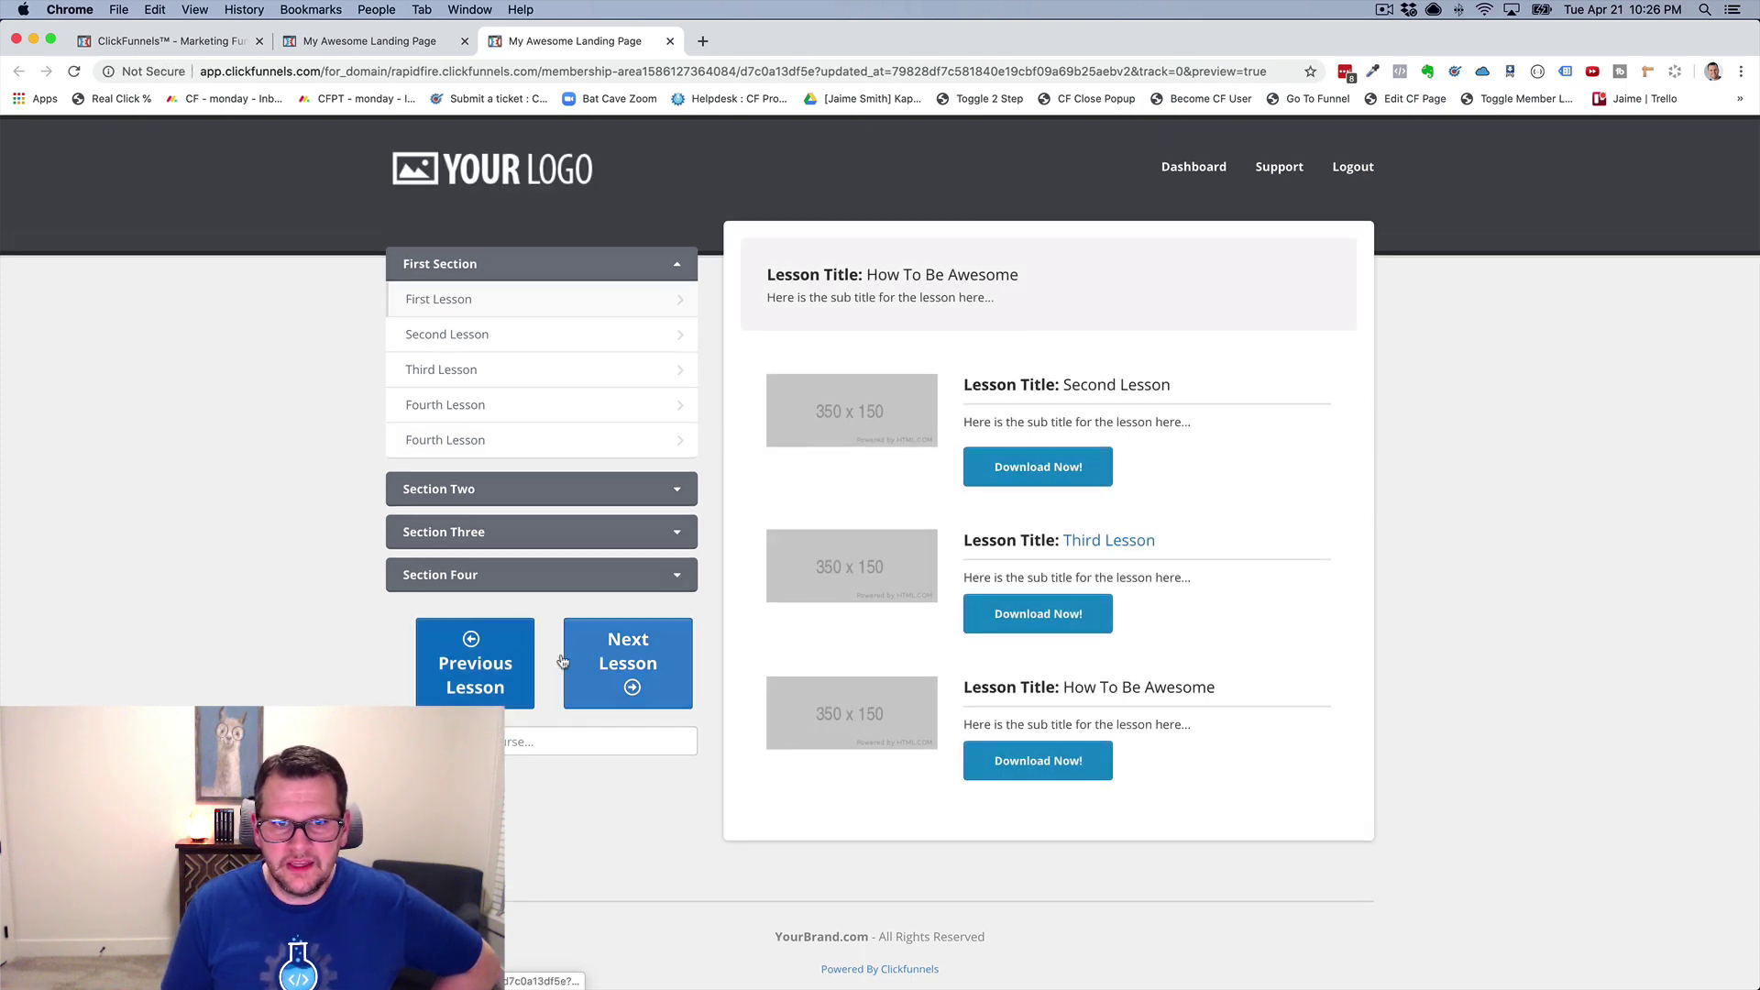
pyautogui.press('super+alt+Left')
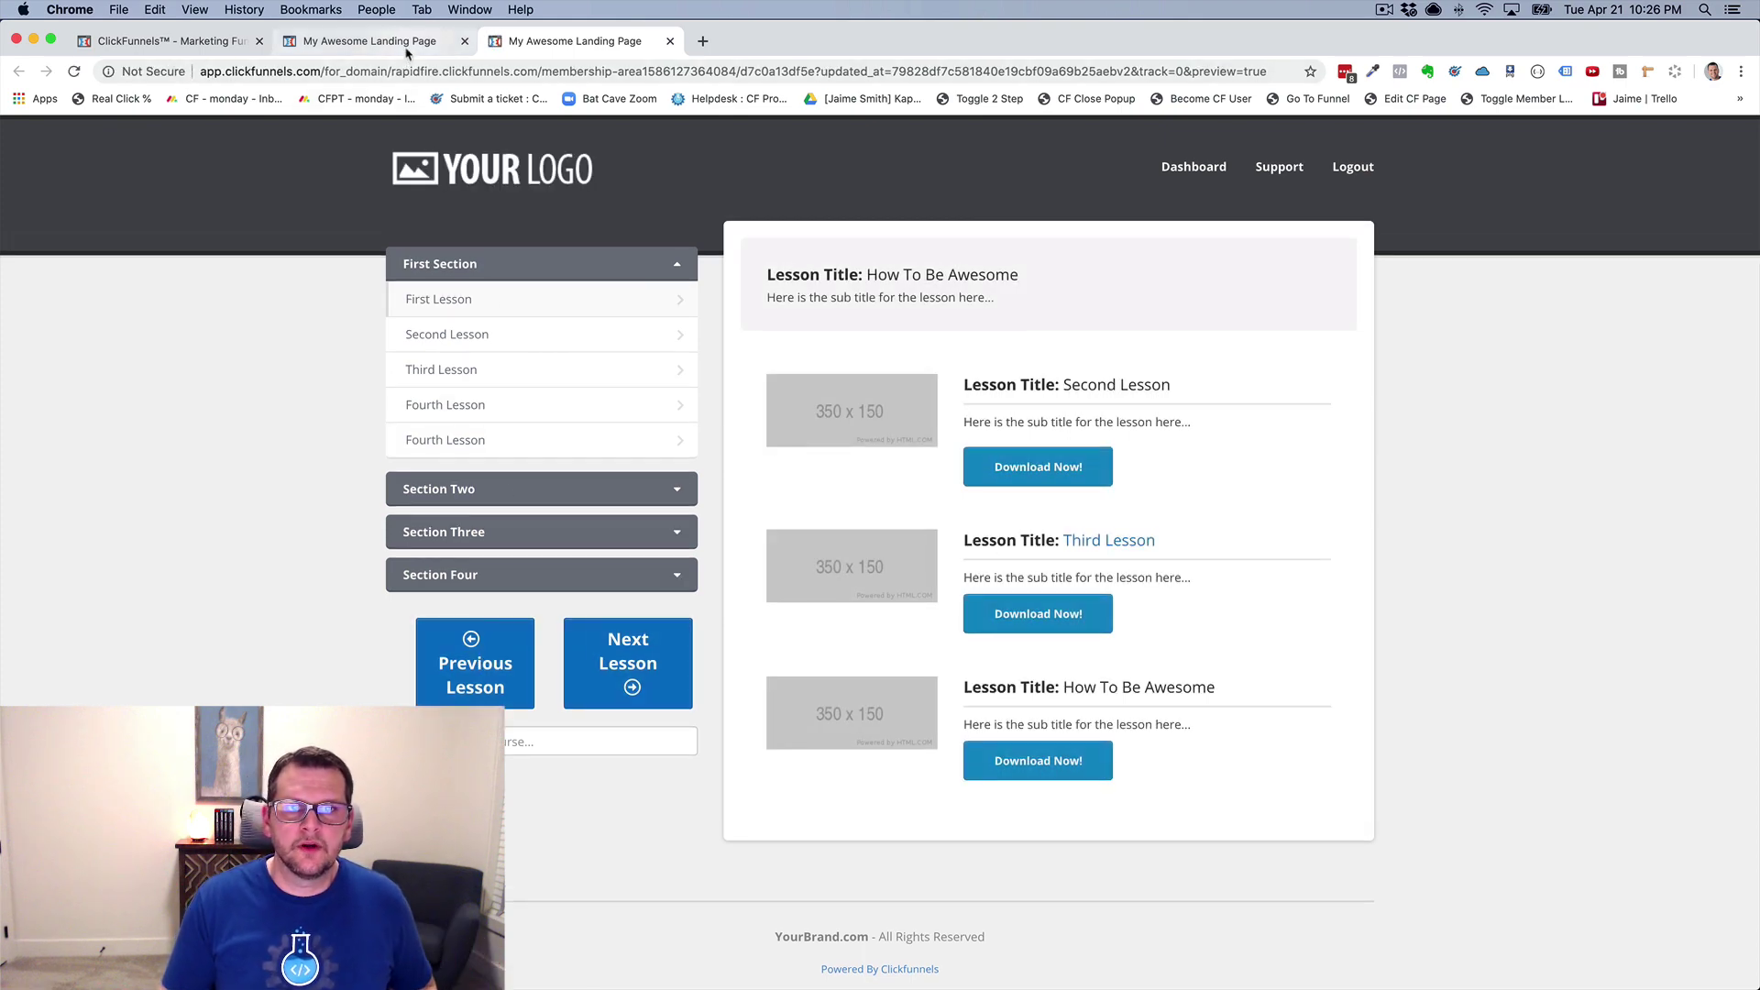
pyautogui.click(1082, 919)
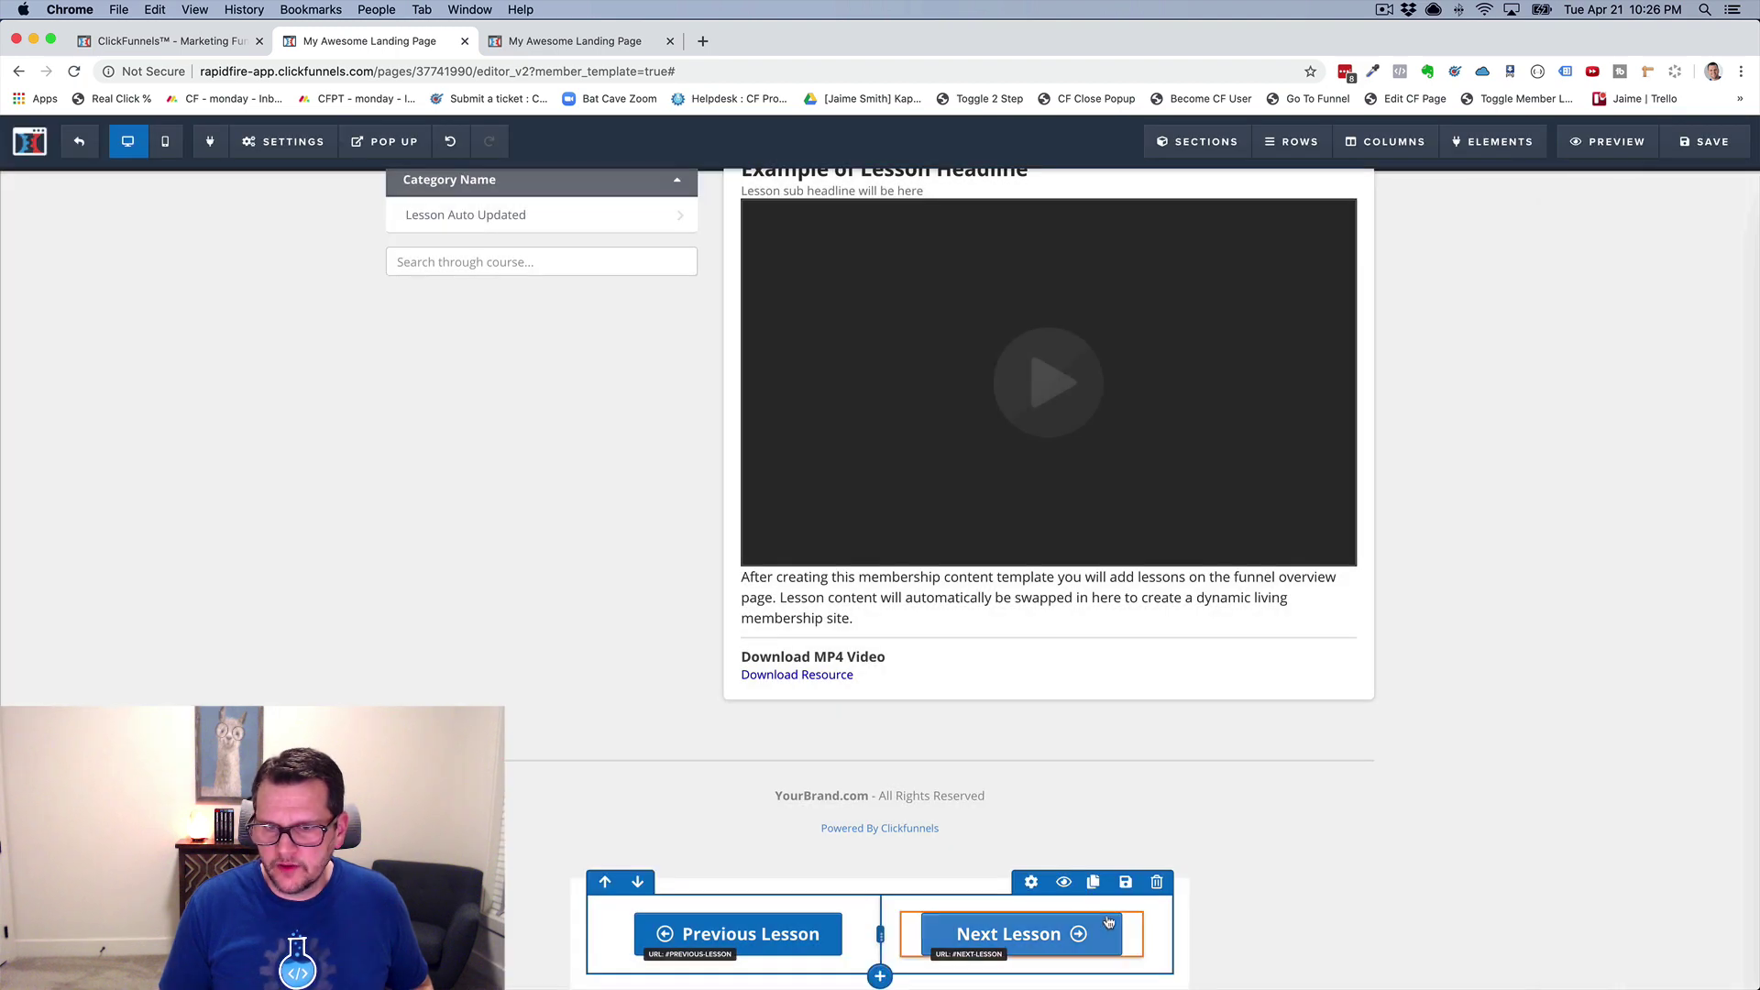
# Change the button row's CSS title from 'after' to 'before', making it cf-move-before({#tmp_membernavi-18208}).
pyautogui.click(1034, 888)
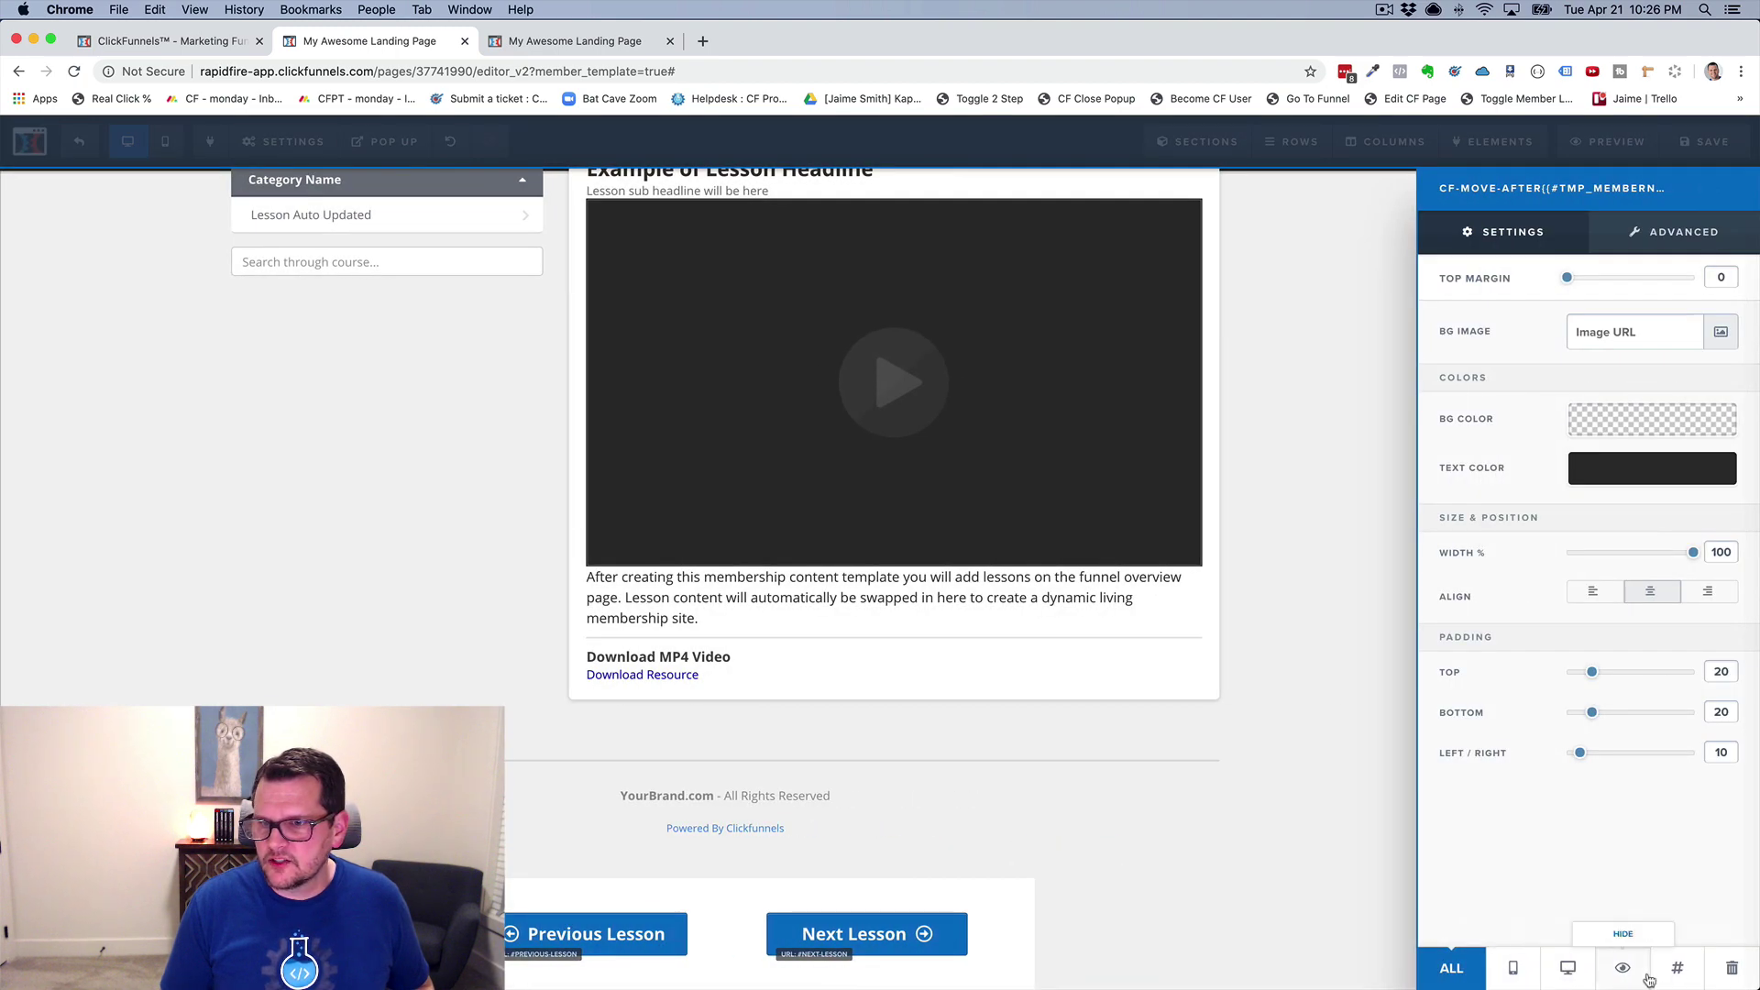
pyautogui.click(1678, 968)
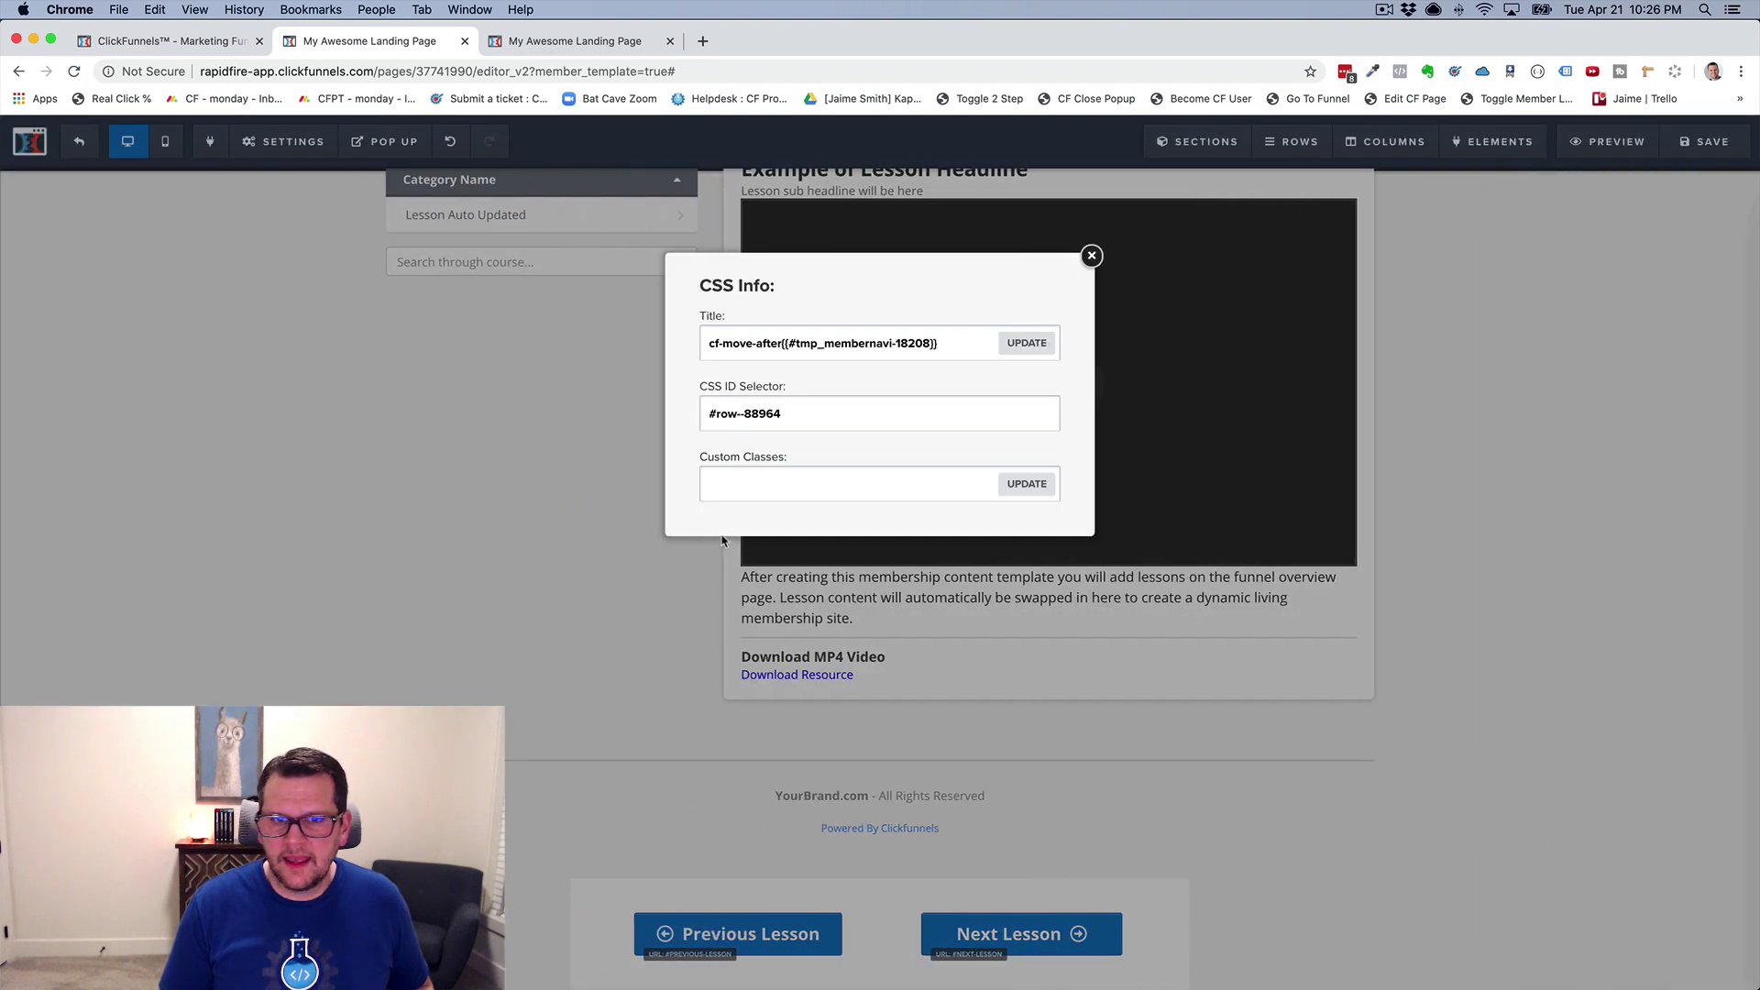
pyautogui.doubleClick(773, 345)
pyautogui.write('before')
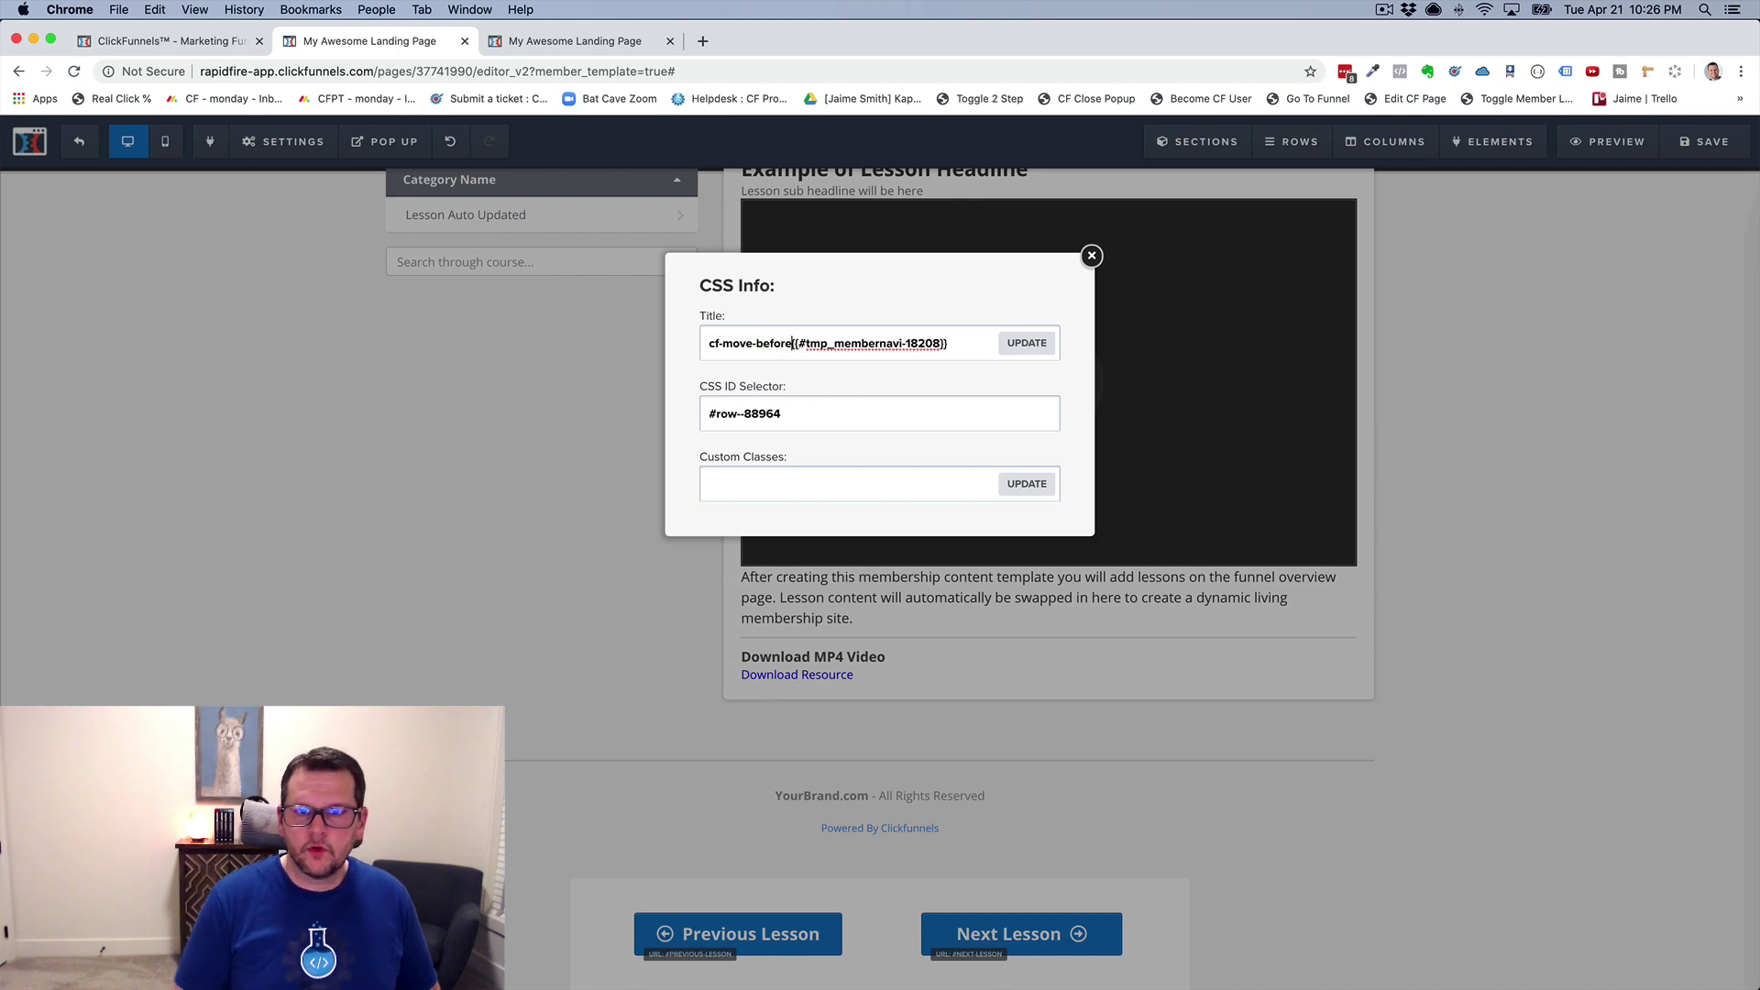
pyautogui.click(1026, 343)
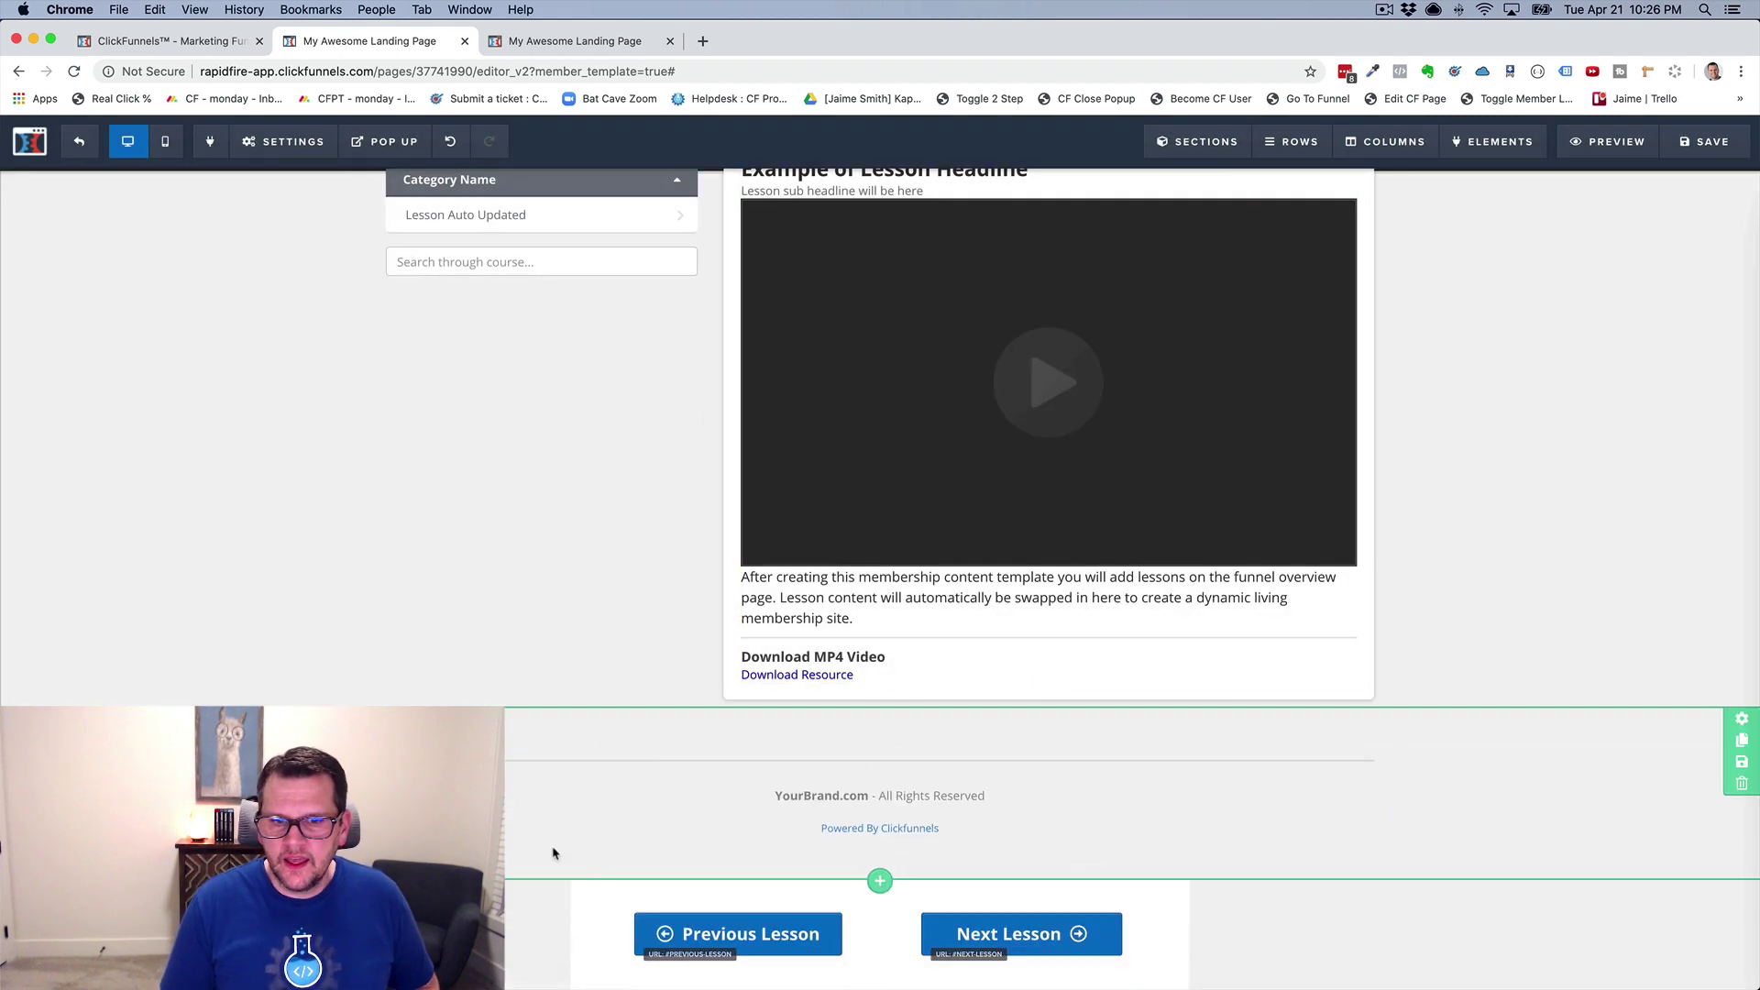
# Reduce the Next Lesson and Previous Lesson button font size from 20 to 14, then save the template.
pyautogui.click(981, 939)
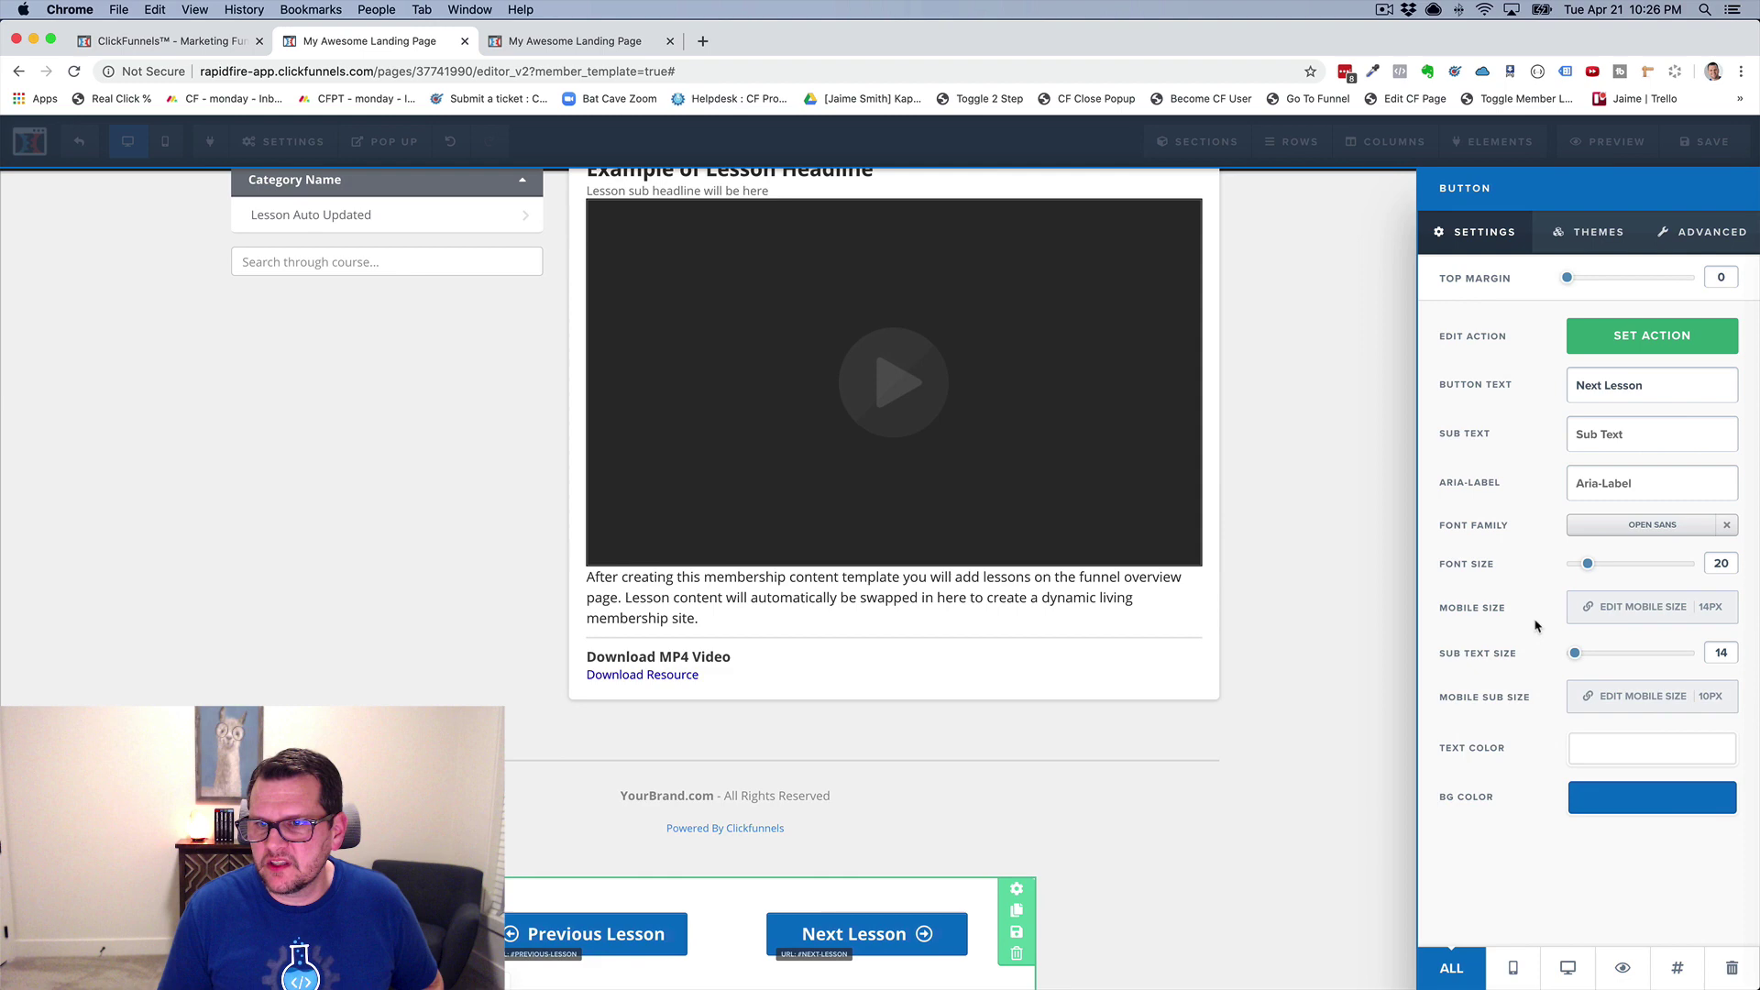
pyautogui.moveTo(1588, 568); pyautogui.dragTo(1577, 570)
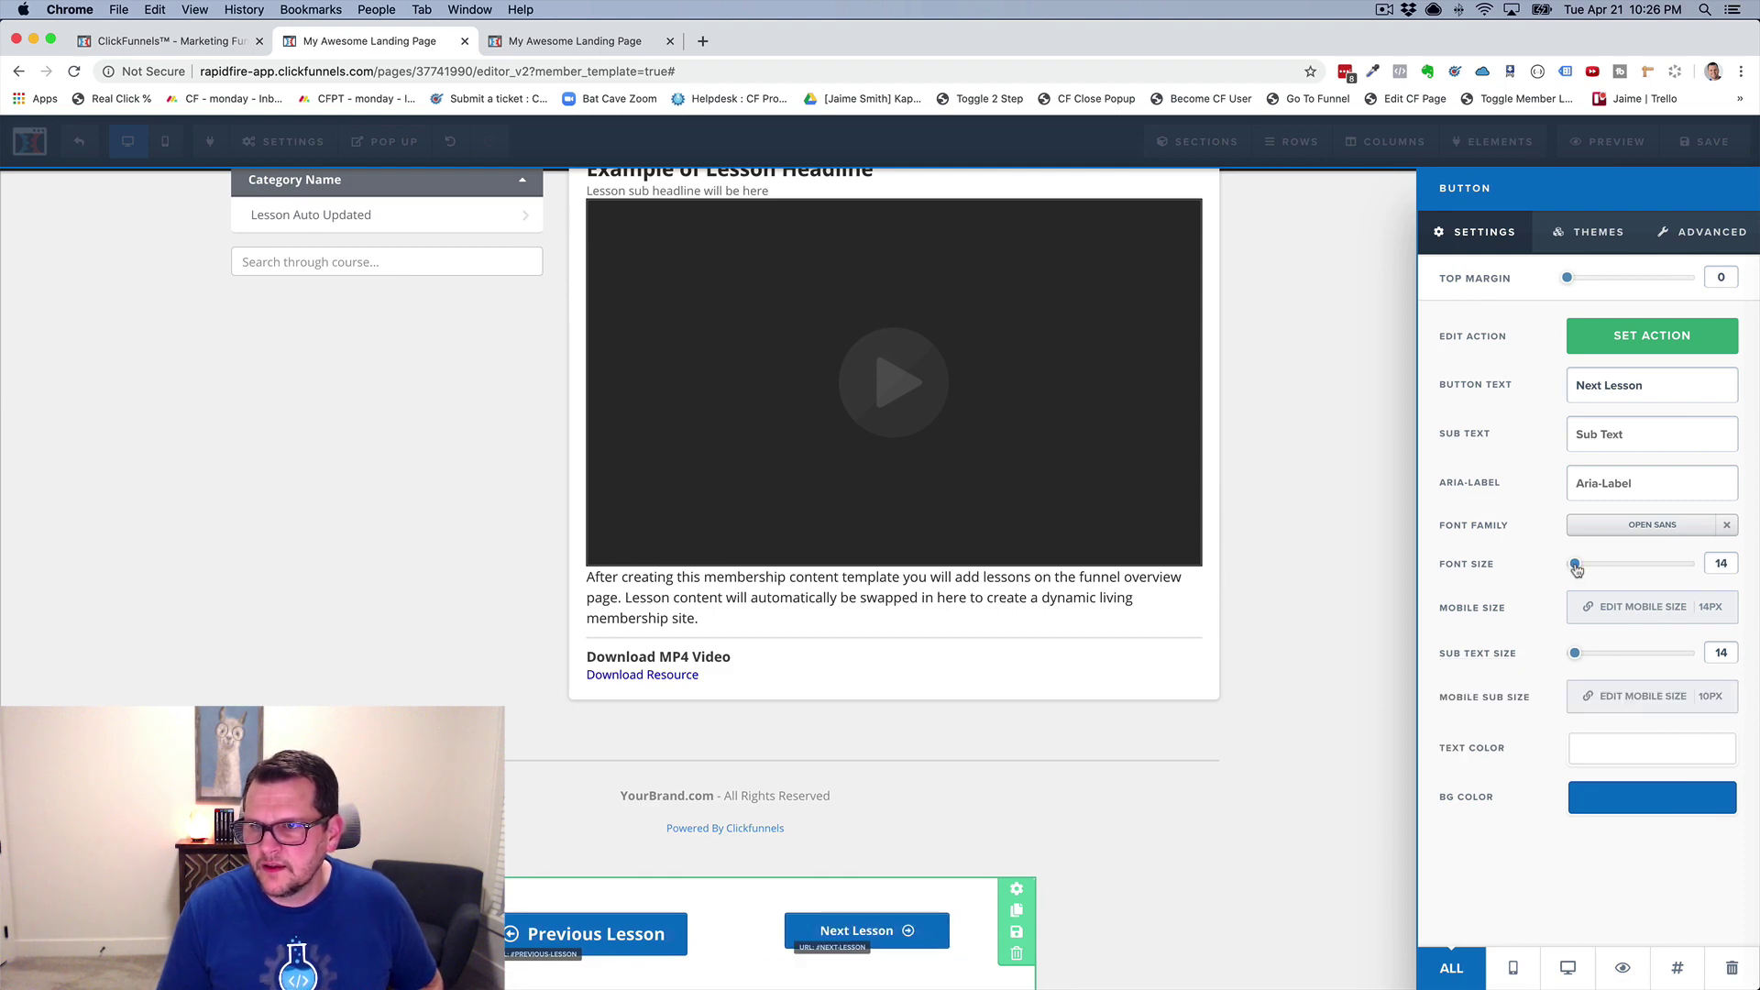
pyautogui.click(569, 944)
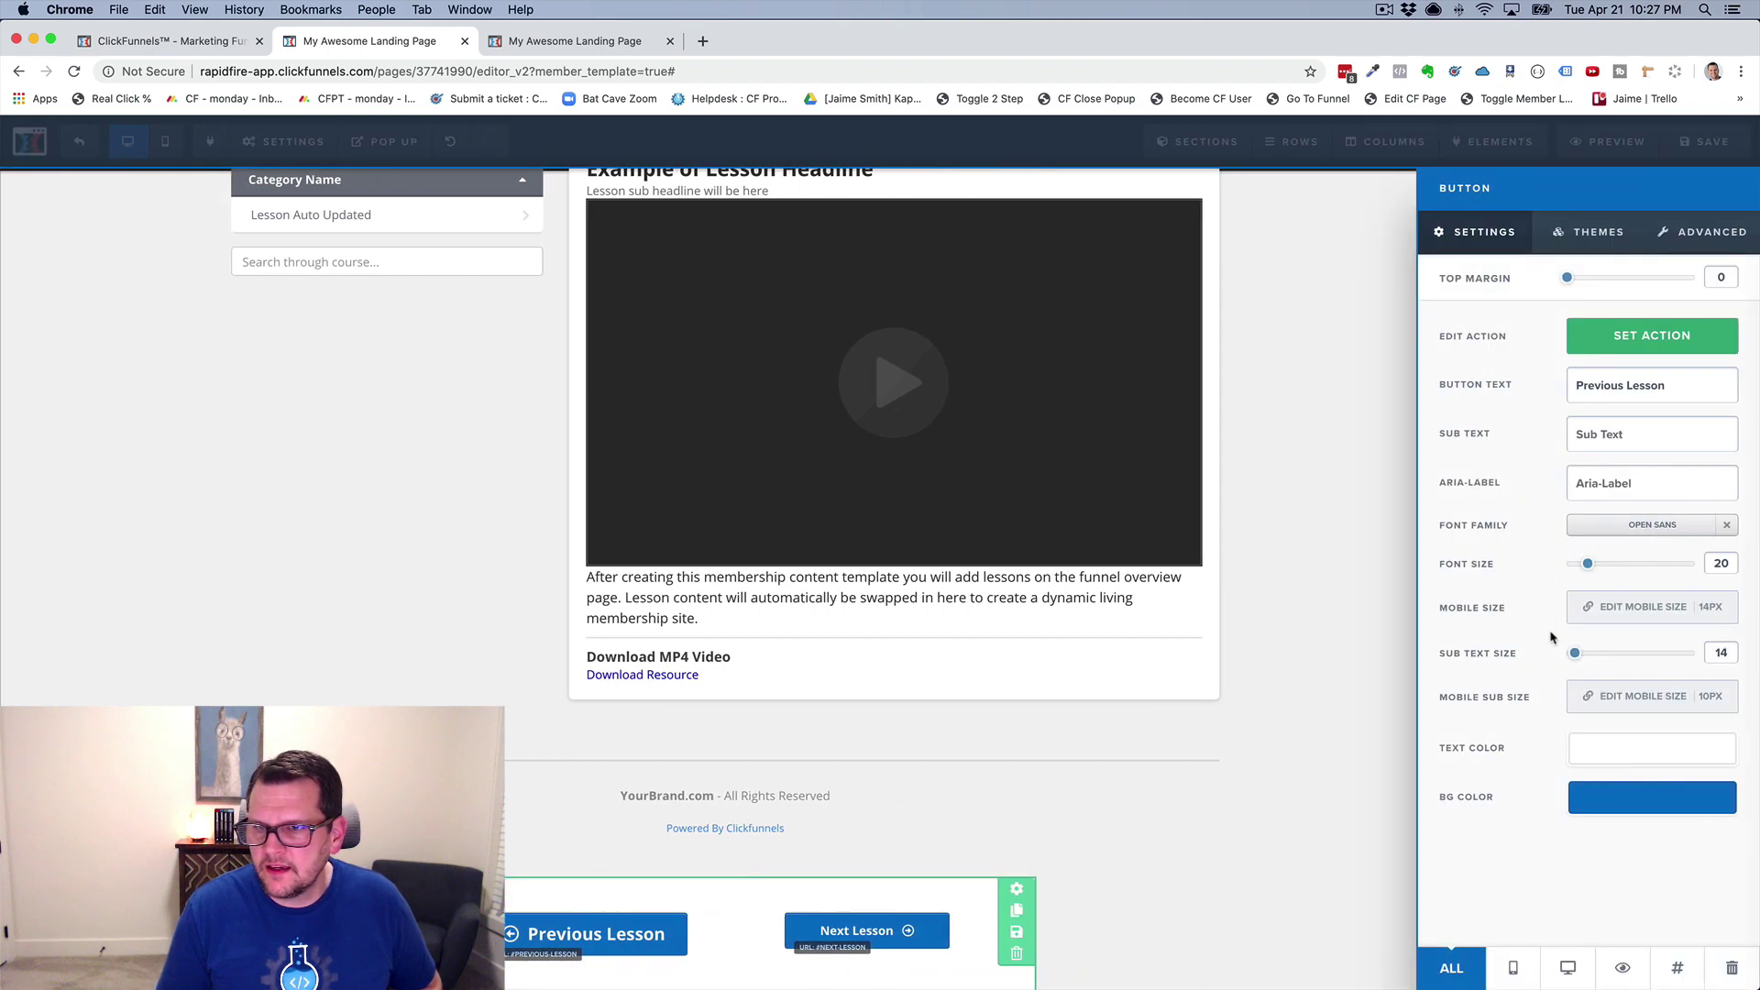
pyautogui.moveTo(1587, 565); pyautogui.dragTo(1577, 570)
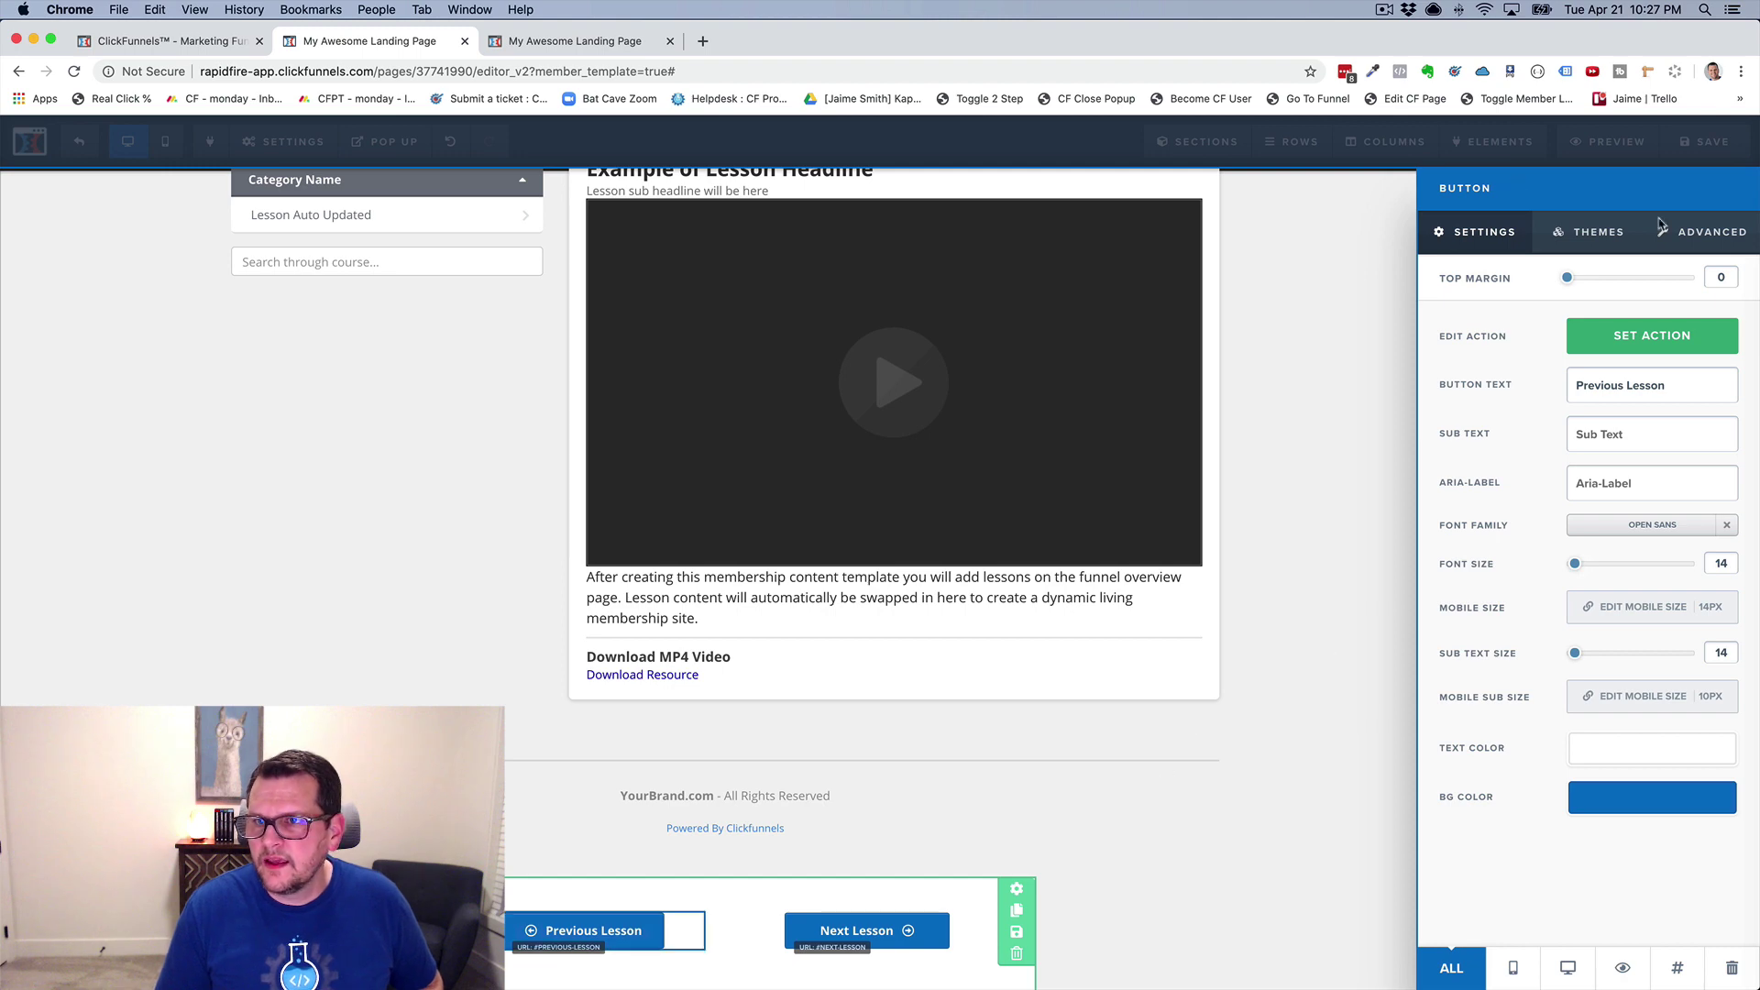
pyautogui.click(1096, 839)
pyautogui.press('super+s')
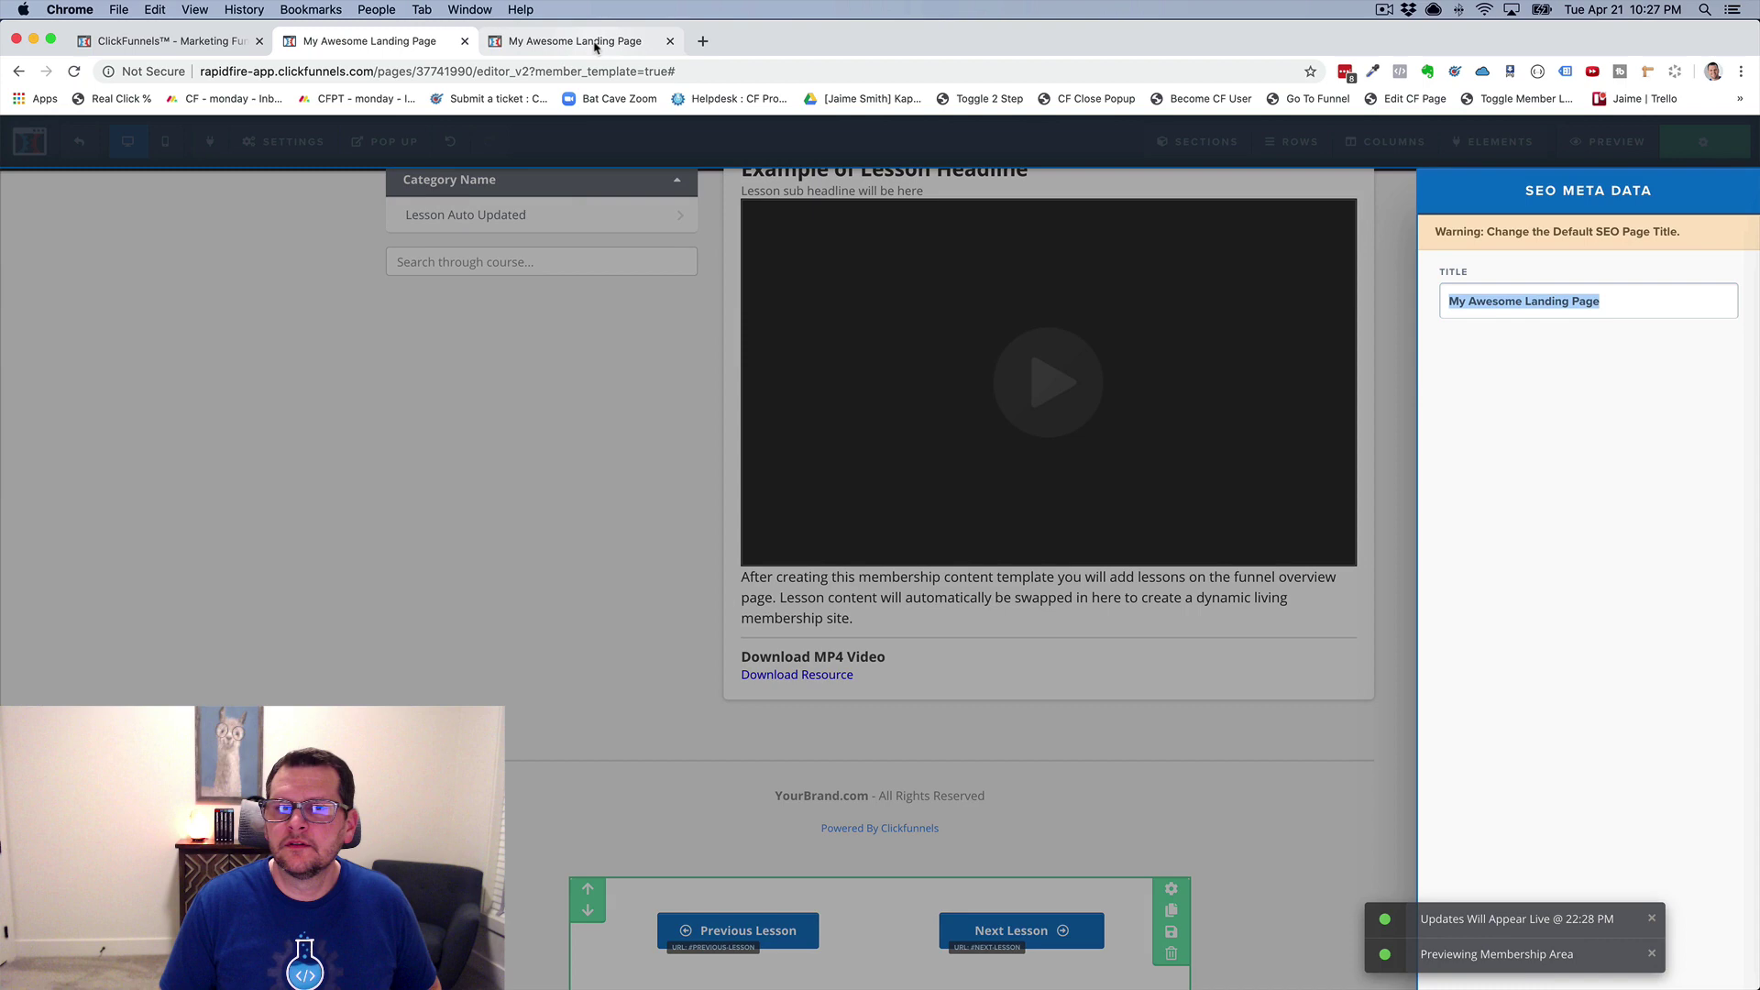
# Reload the lesson preview and step forward and back through lessons with the Next and Previous Lesson buttons.
pyautogui.click(596, 42)
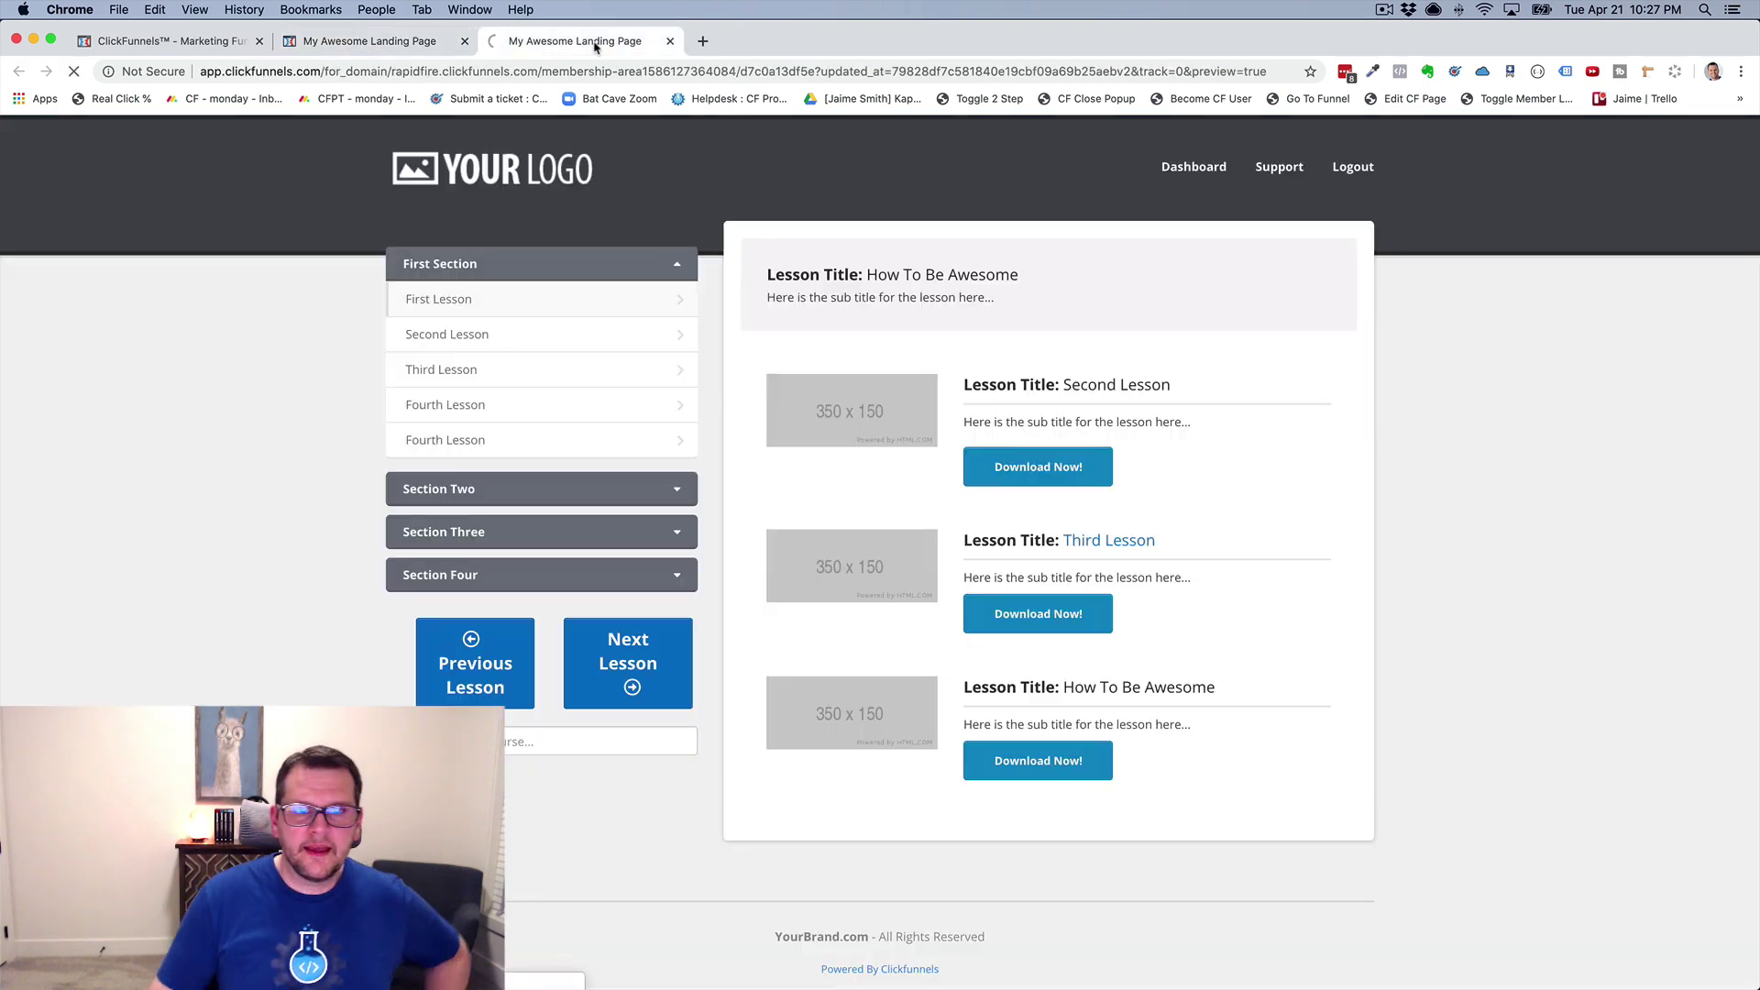
pyautogui.press('super+r')
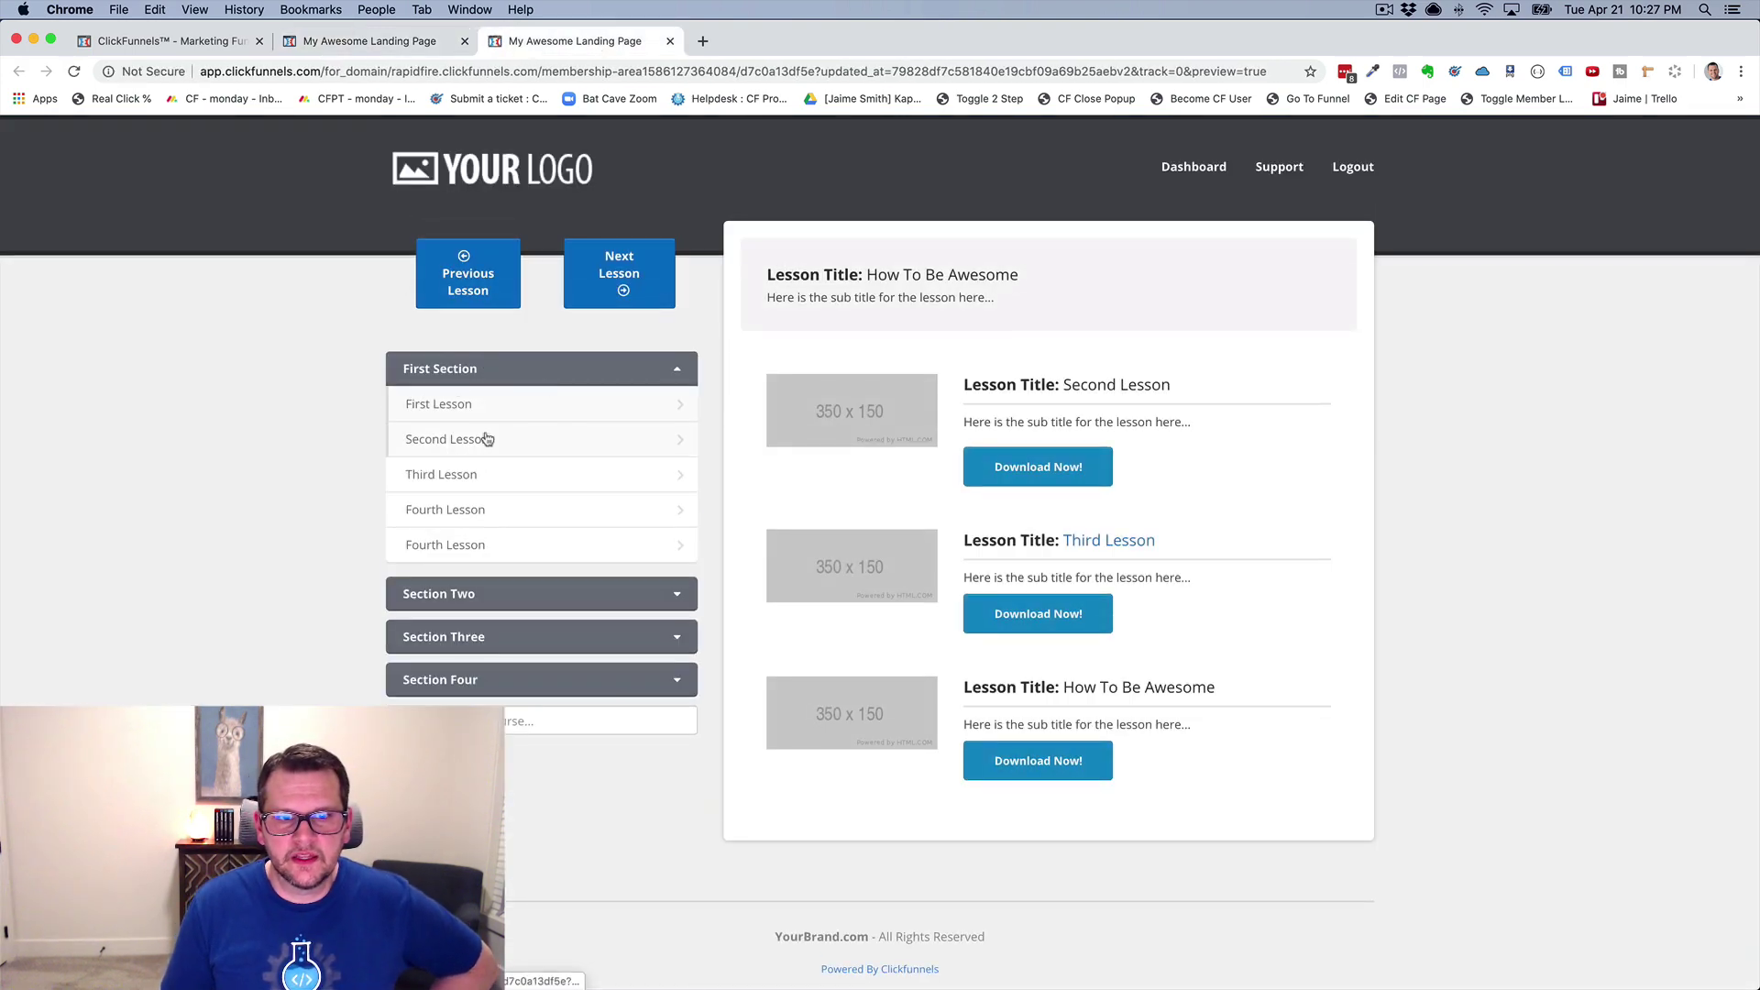
pyautogui.click(632, 277)
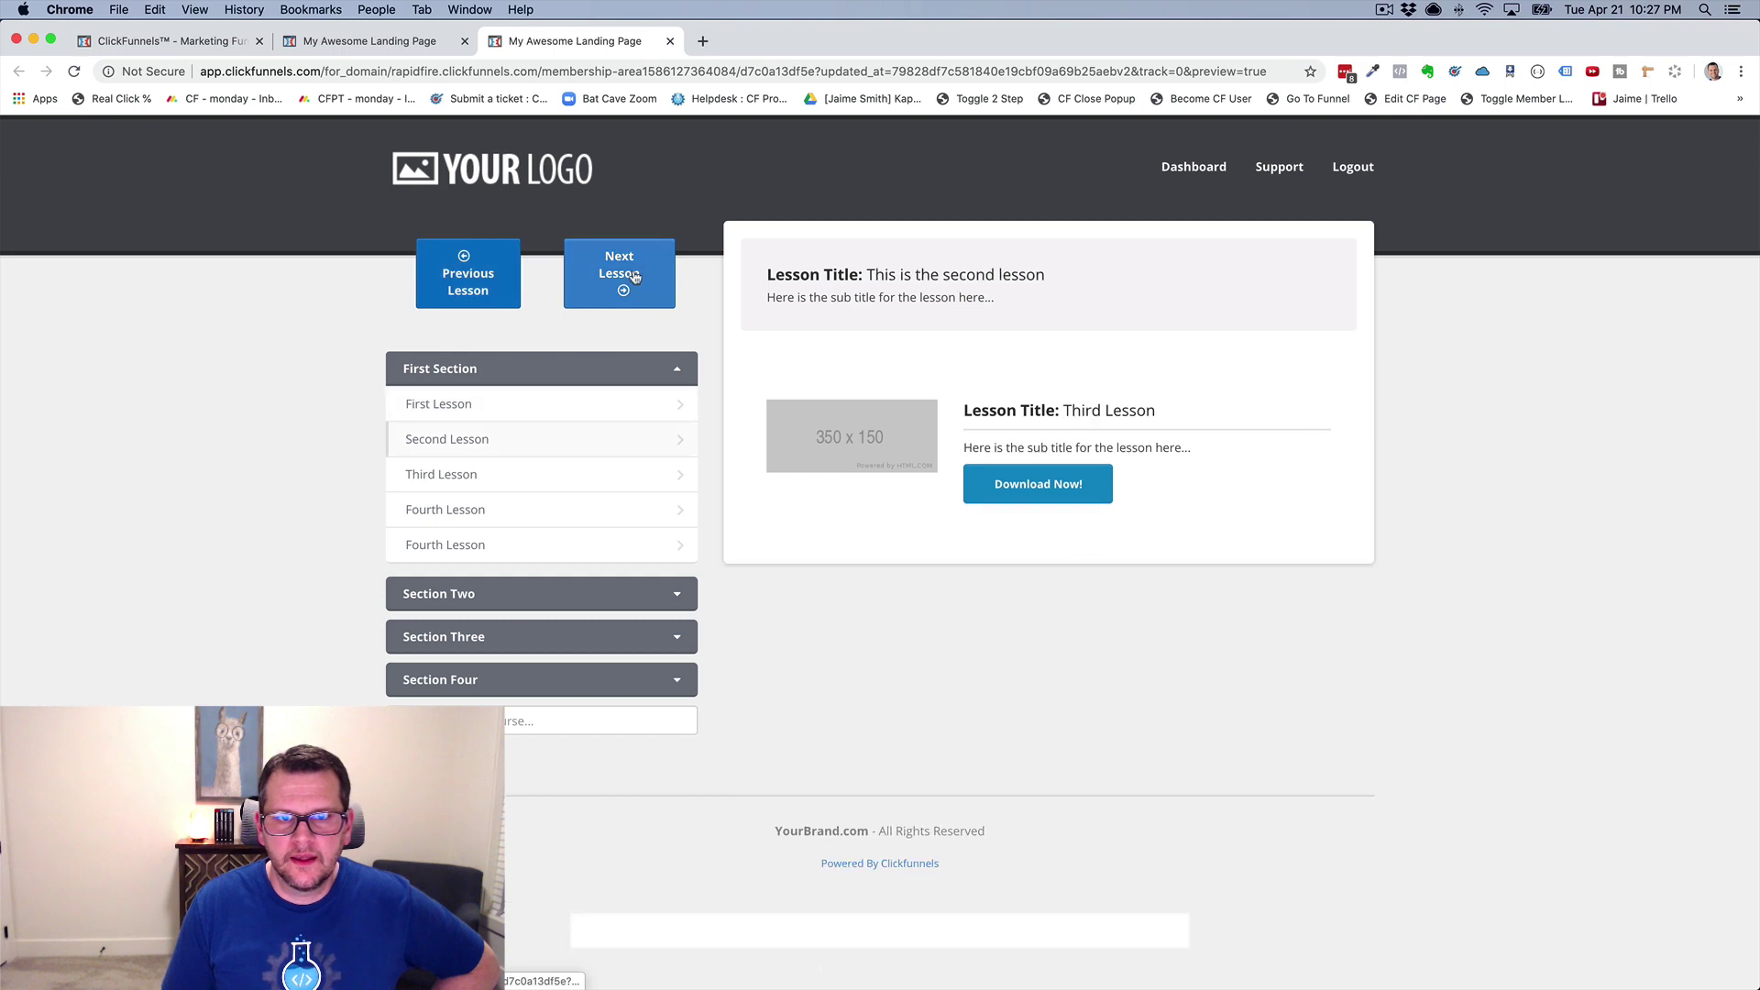
pyautogui.click(632, 277)
pyautogui.click(633, 277)
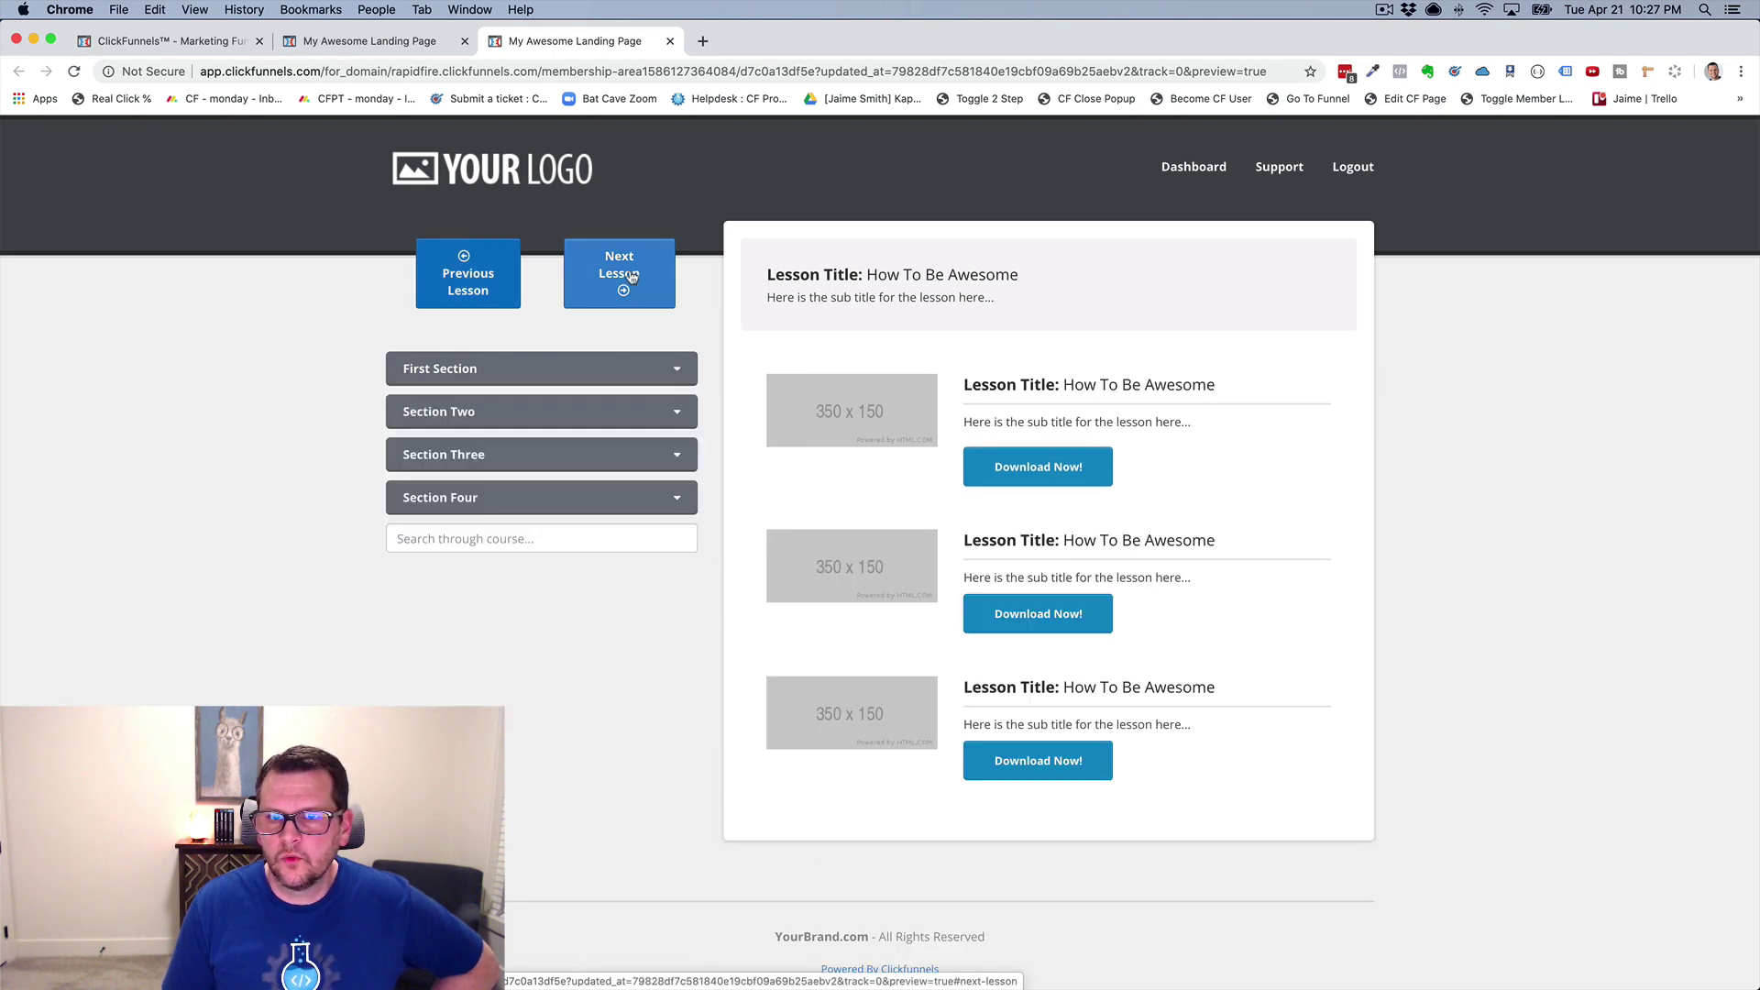
pyautogui.click(503, 274)
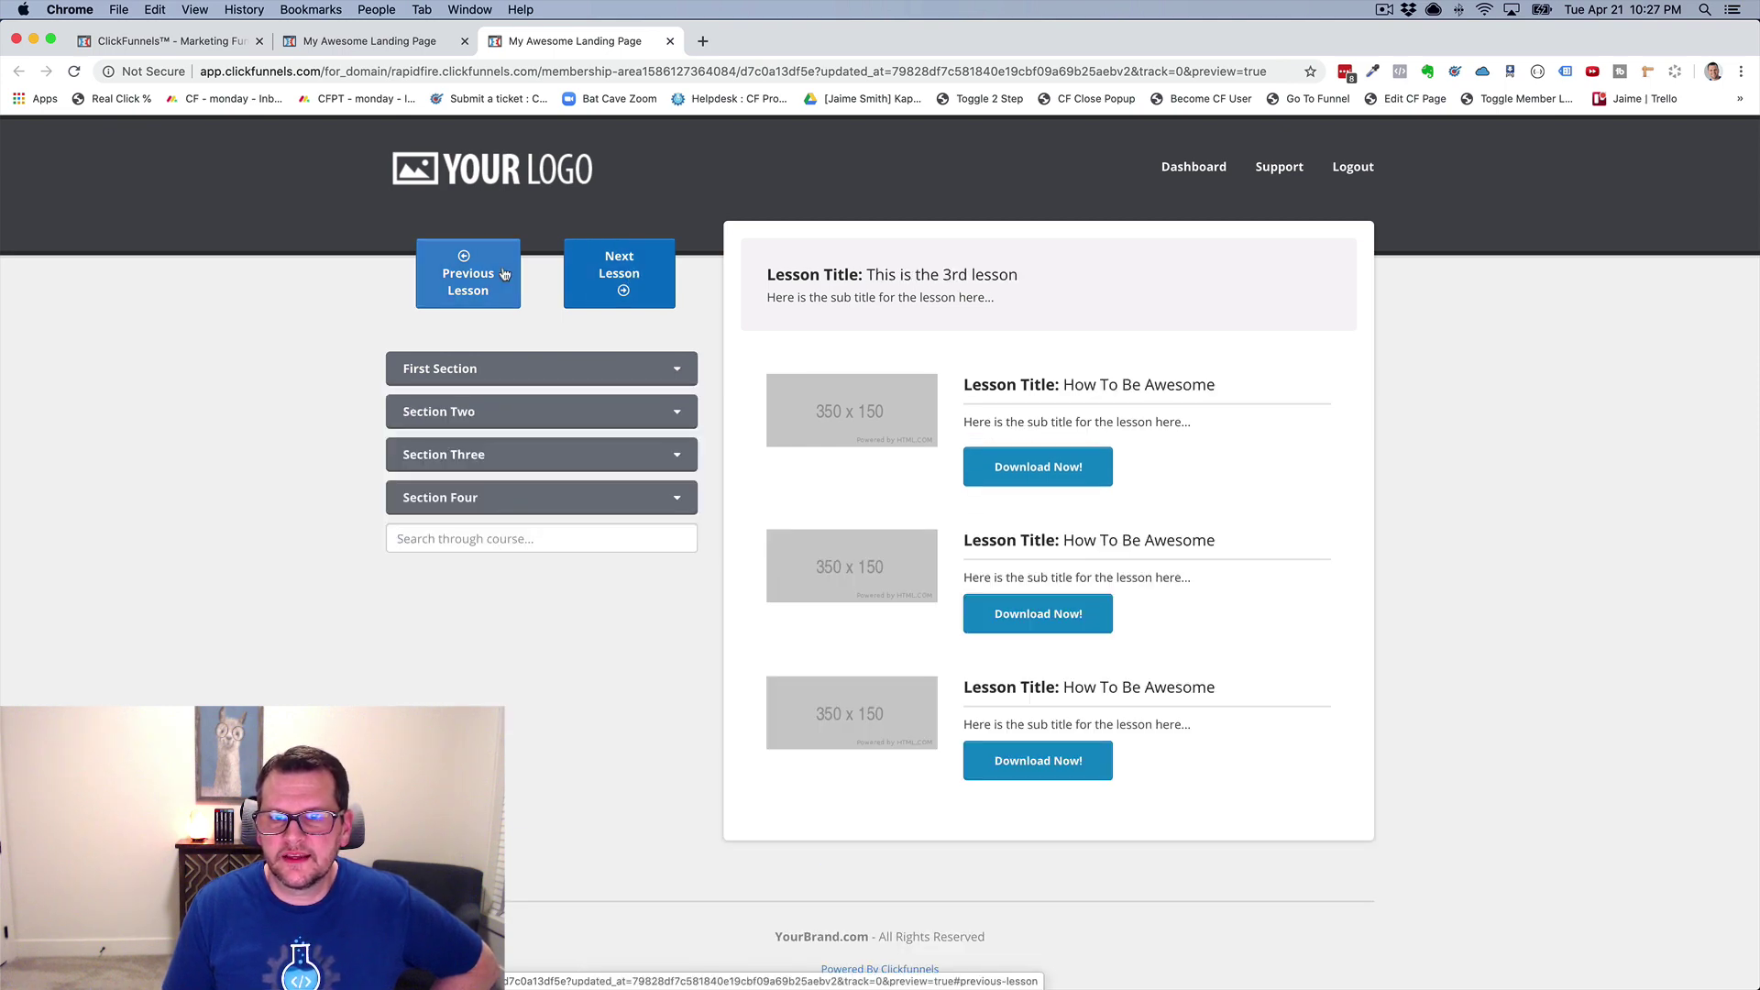
pyautogui.click(503, 274)
pyautogui.click(503, 274)
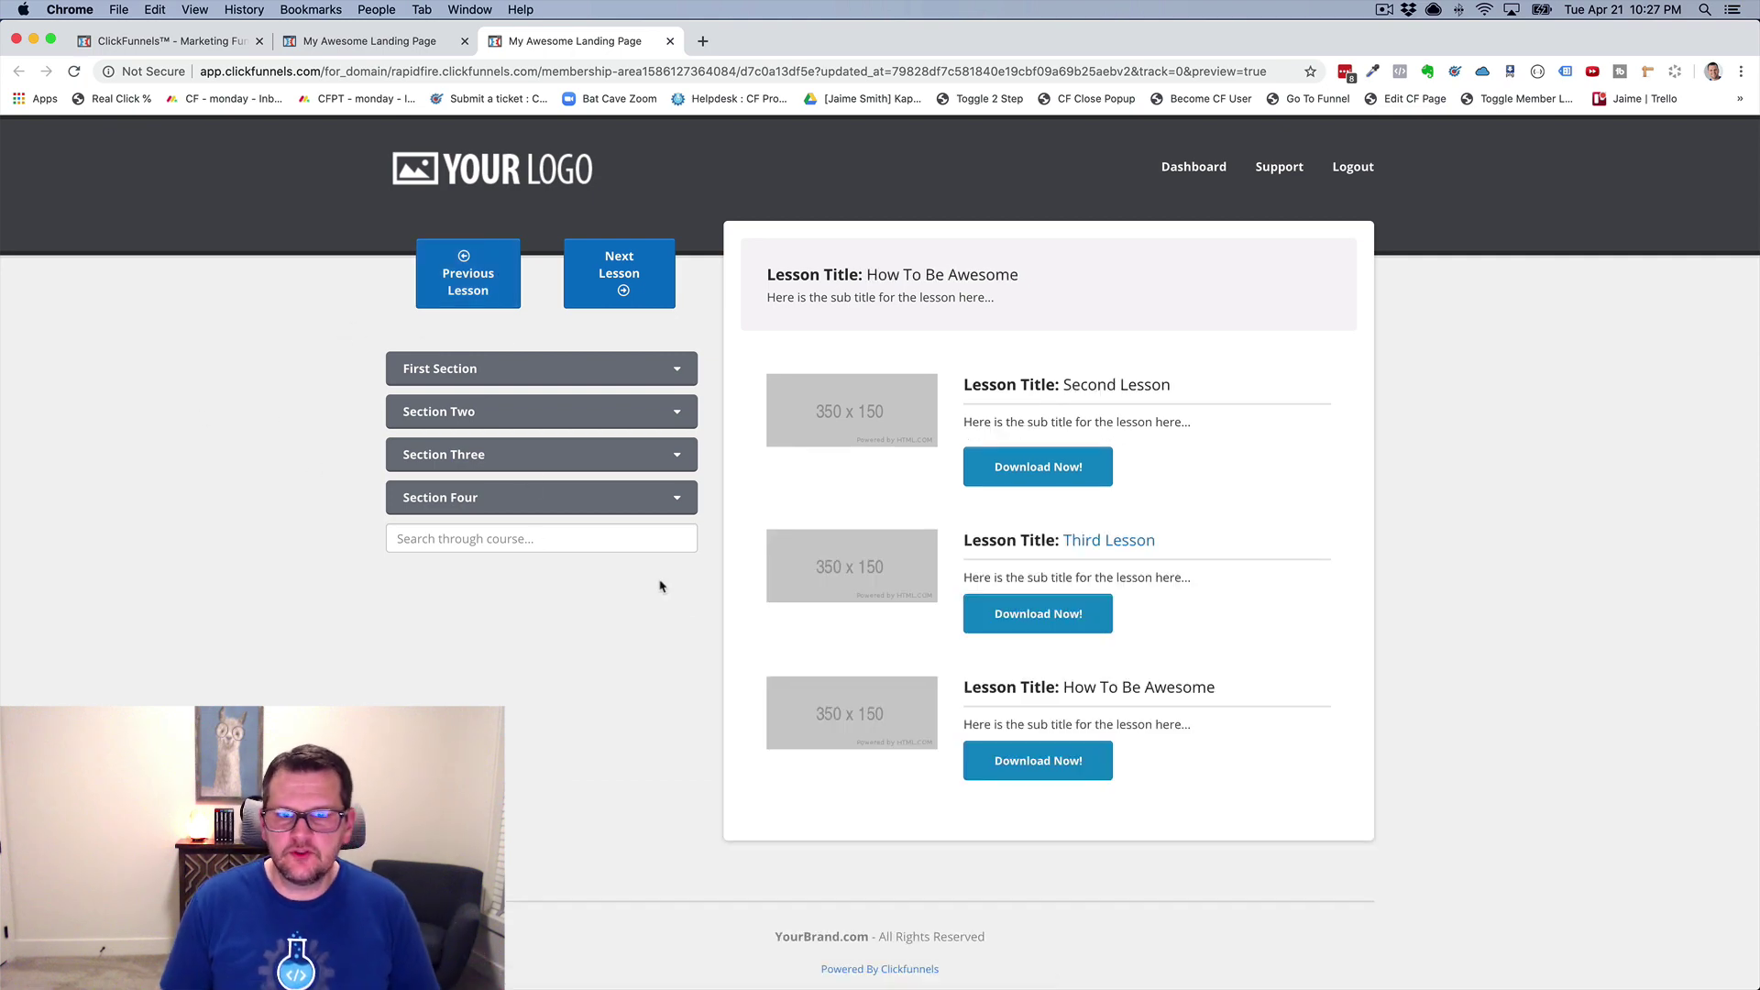
pyautogui.click(619, 273)
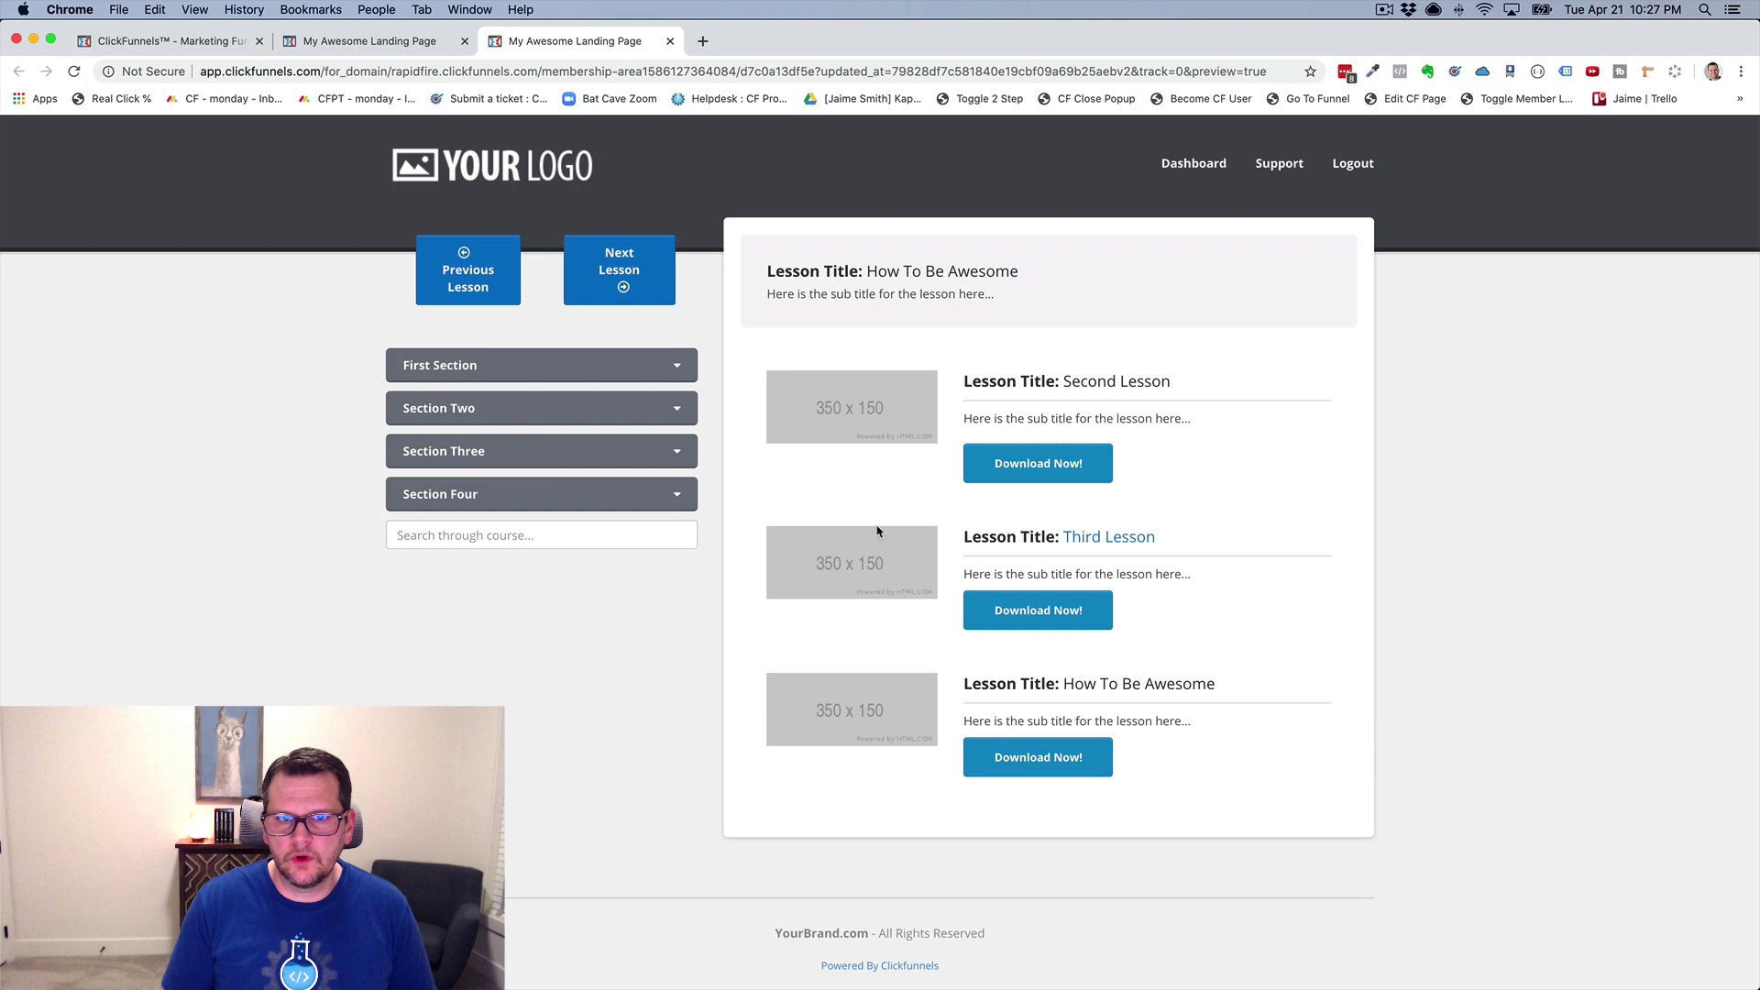